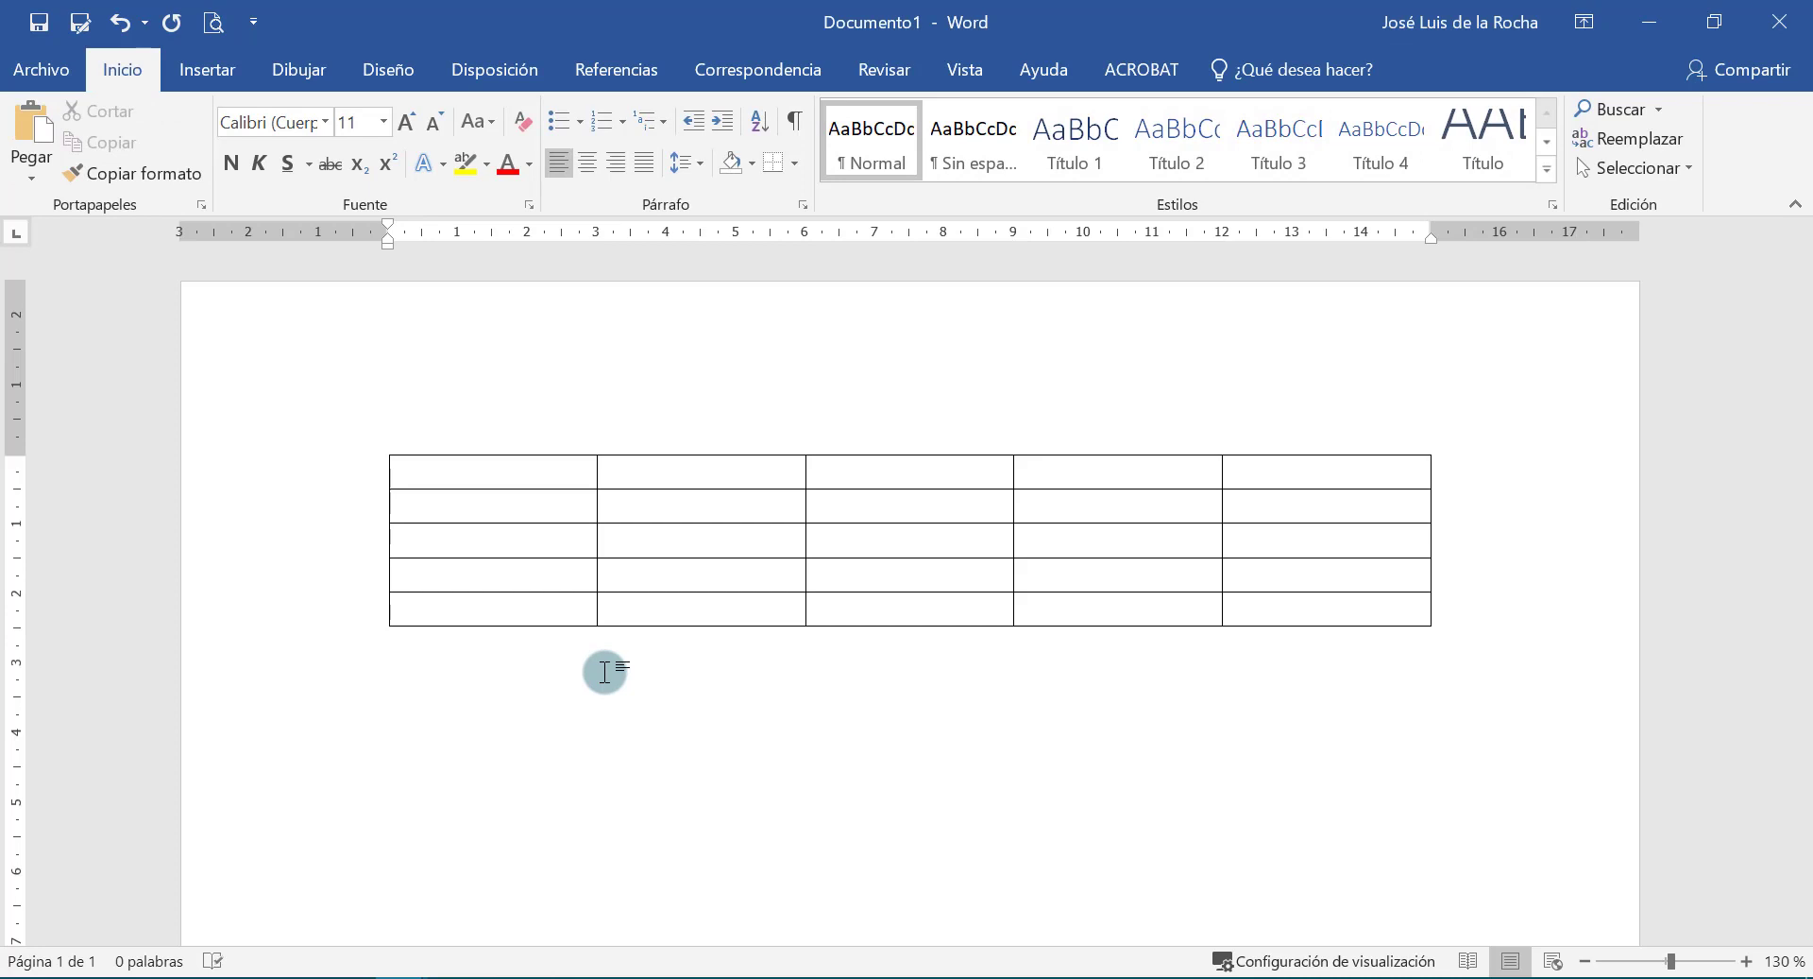
Draw two single-cell tables below the existing table, one about 8.35 cm wide by 3.45 cm high, the other about 2.47 by 3.45 cm.
click(604, 672)
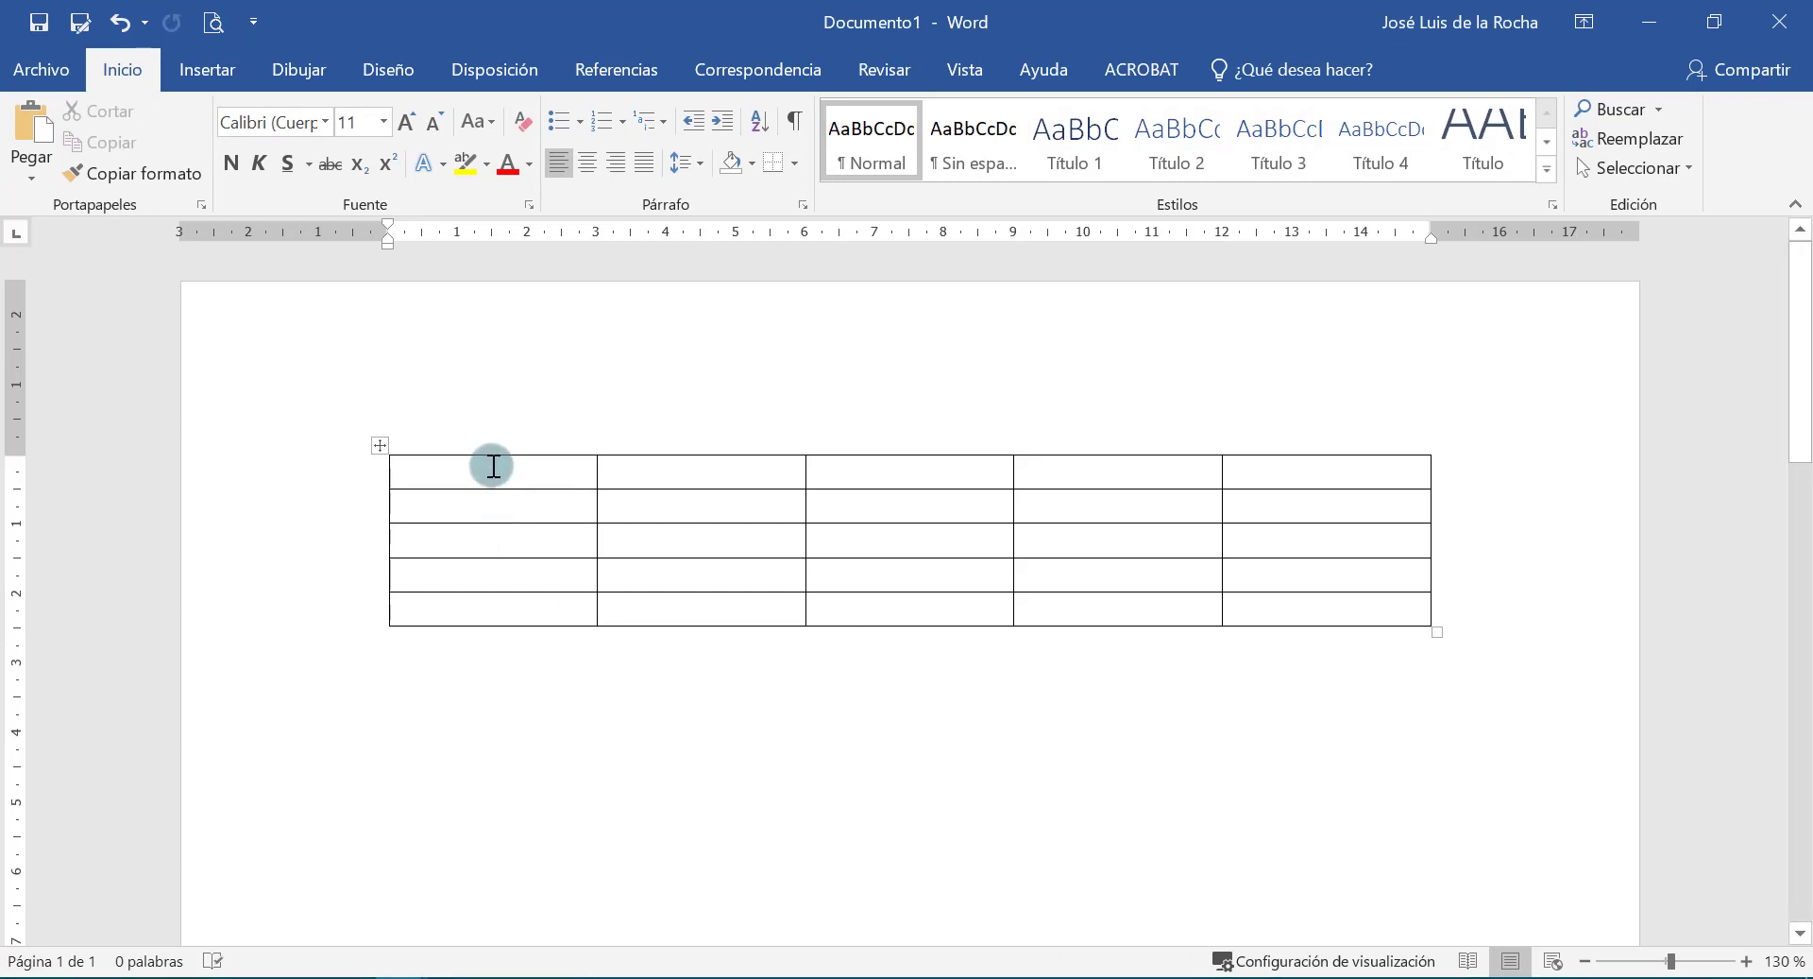
click(201, 81)
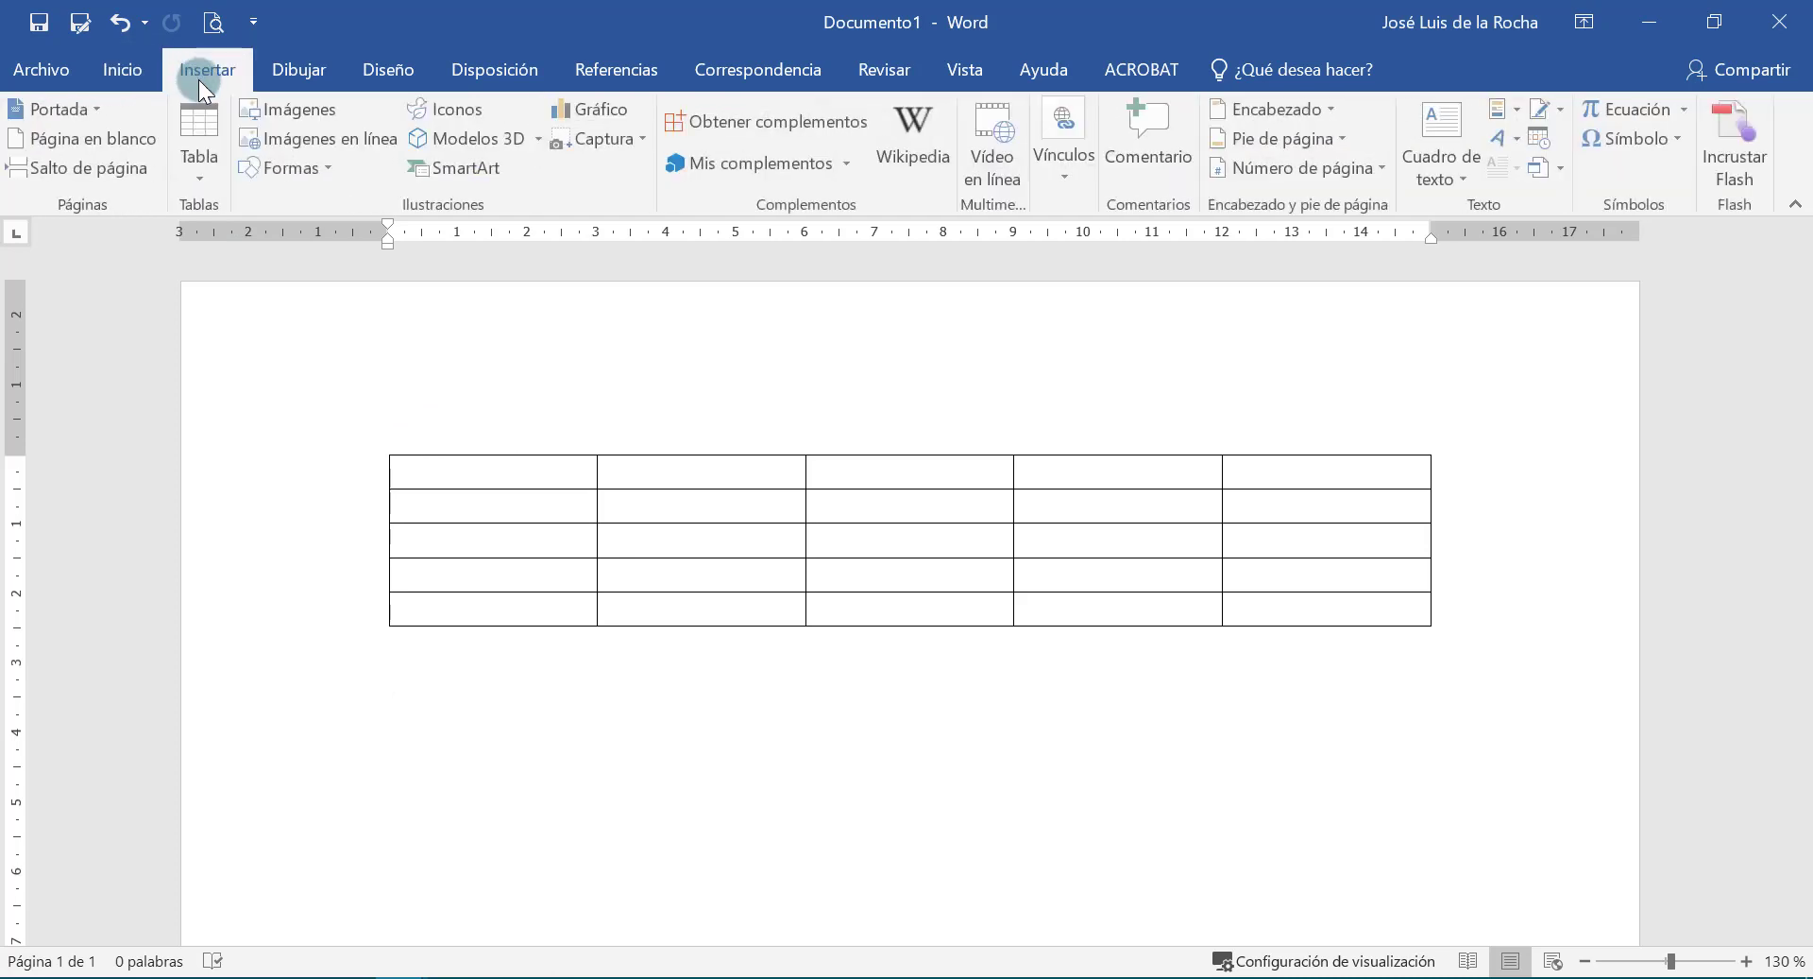
click(217, 159)
click(236, 489)
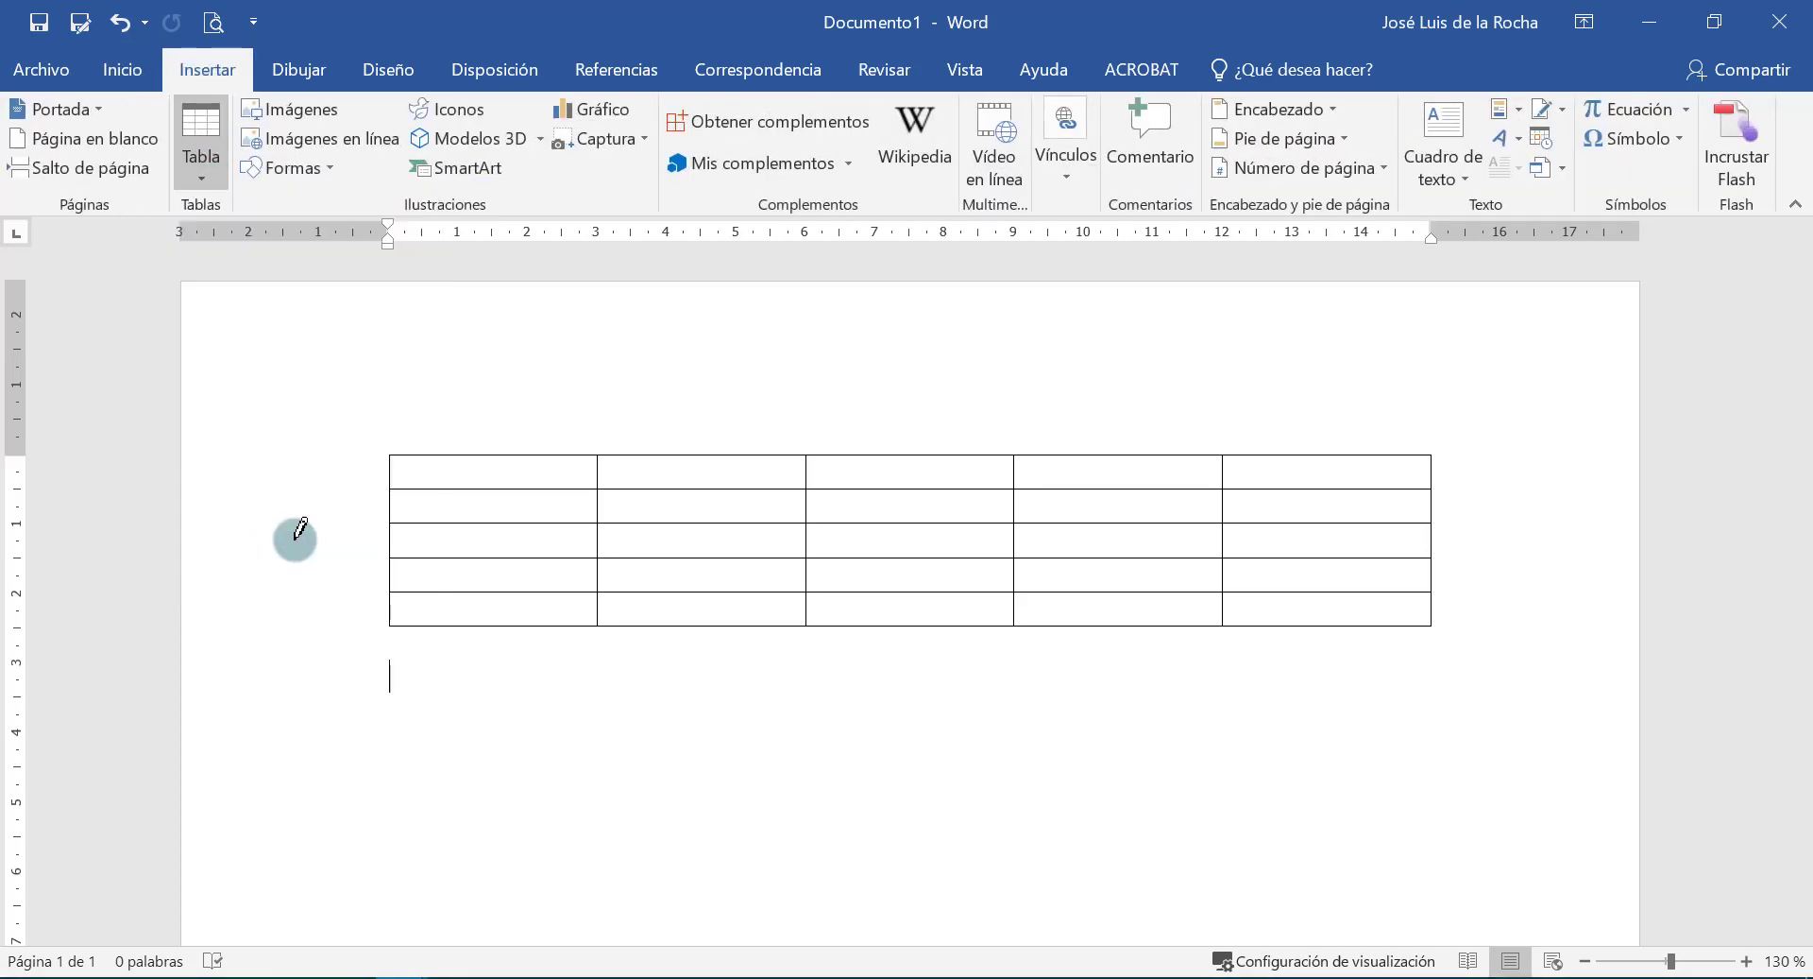
mouse_move(405, 669)
mouse_down()
mouse_move(957, 940)
mouse_move(986, 840)
mouse_up()
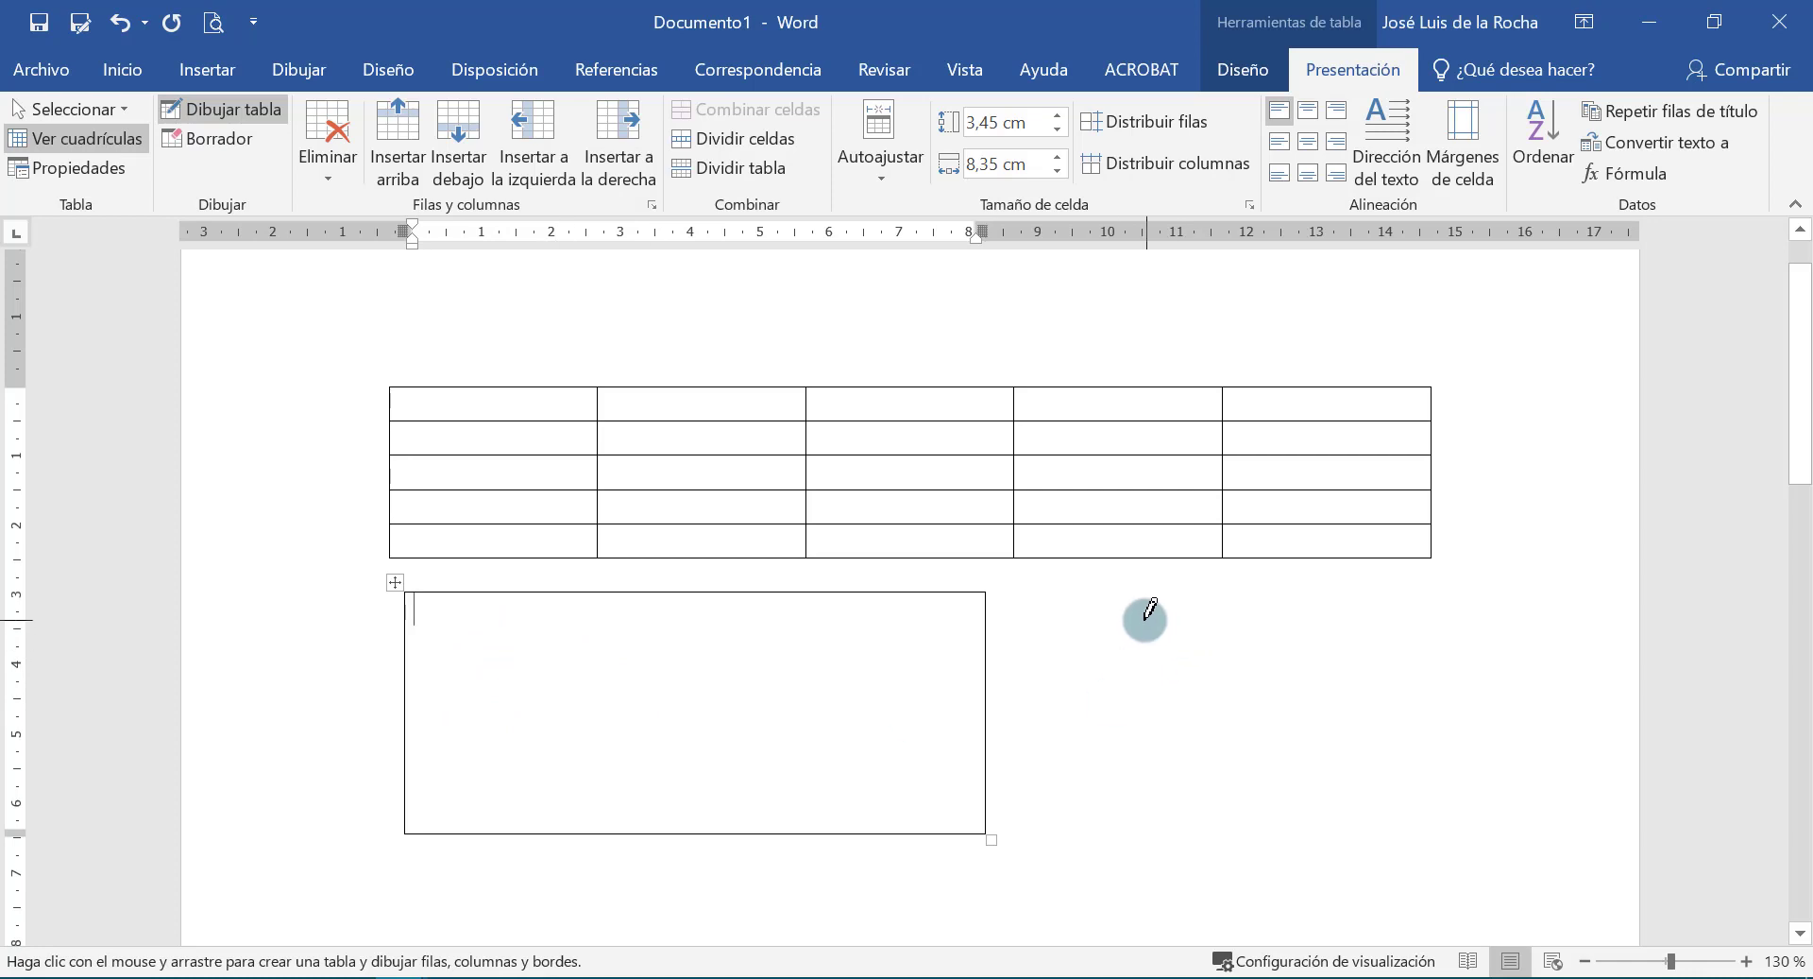
drag(1146, 620, 1317, 861)
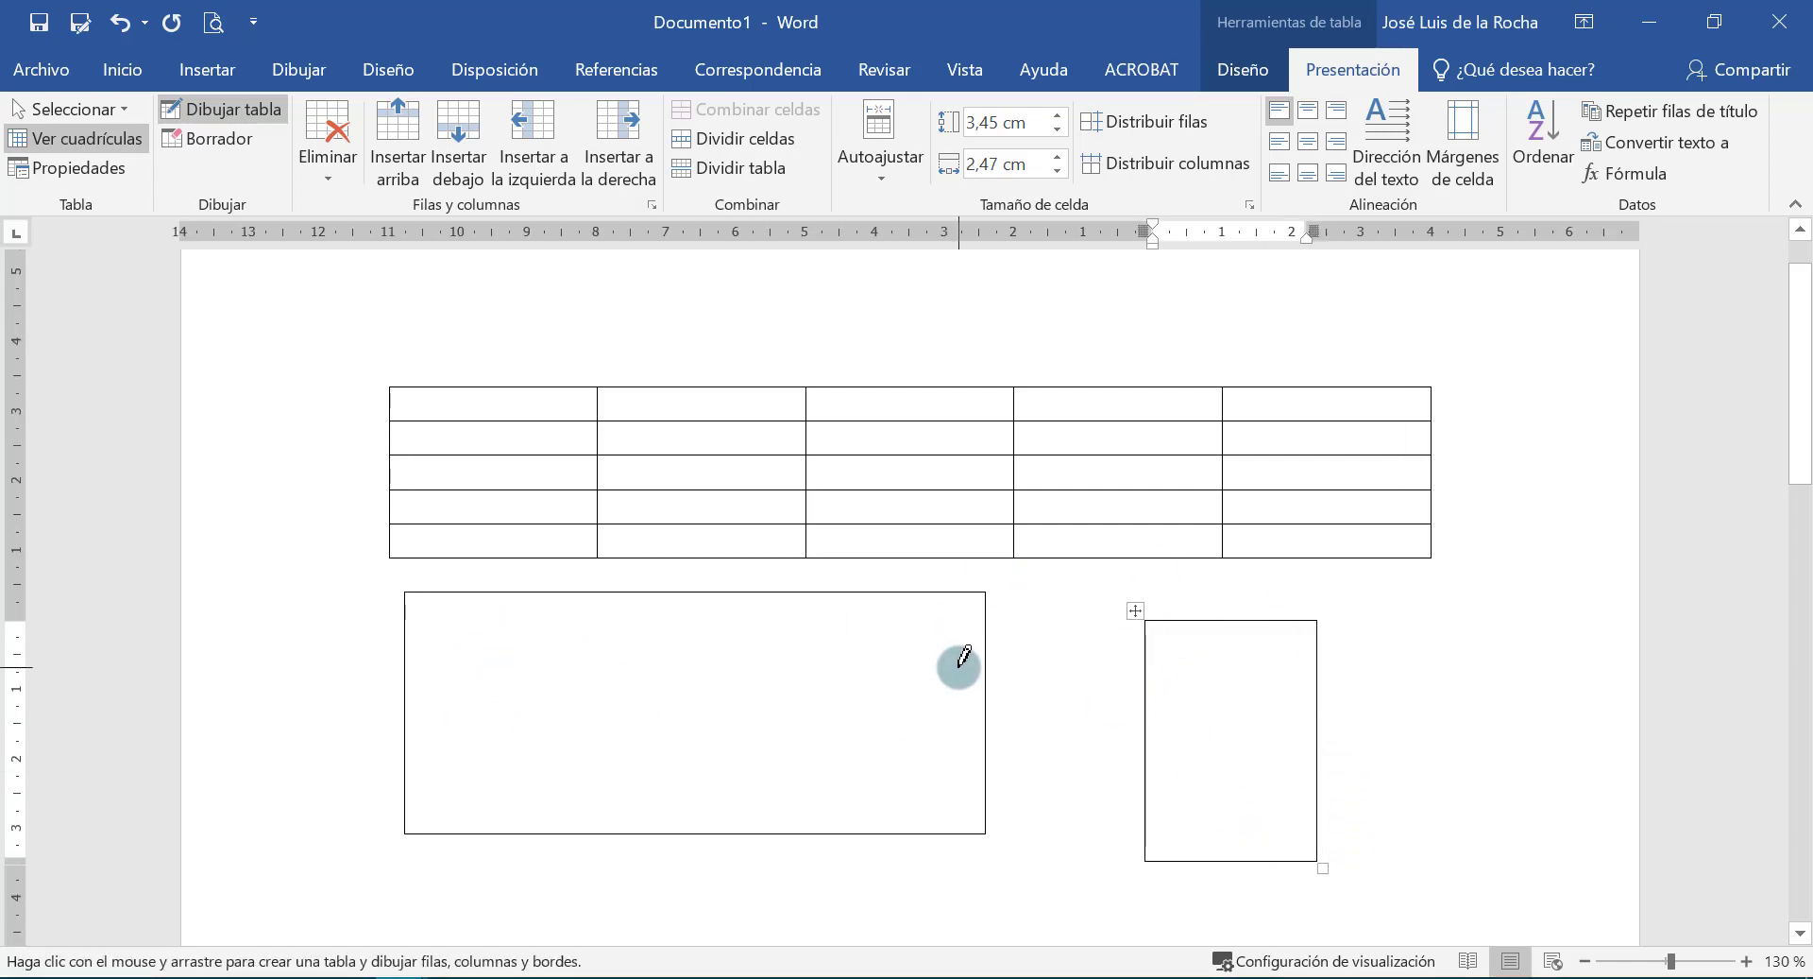
scroll(955, 664, down, 3)
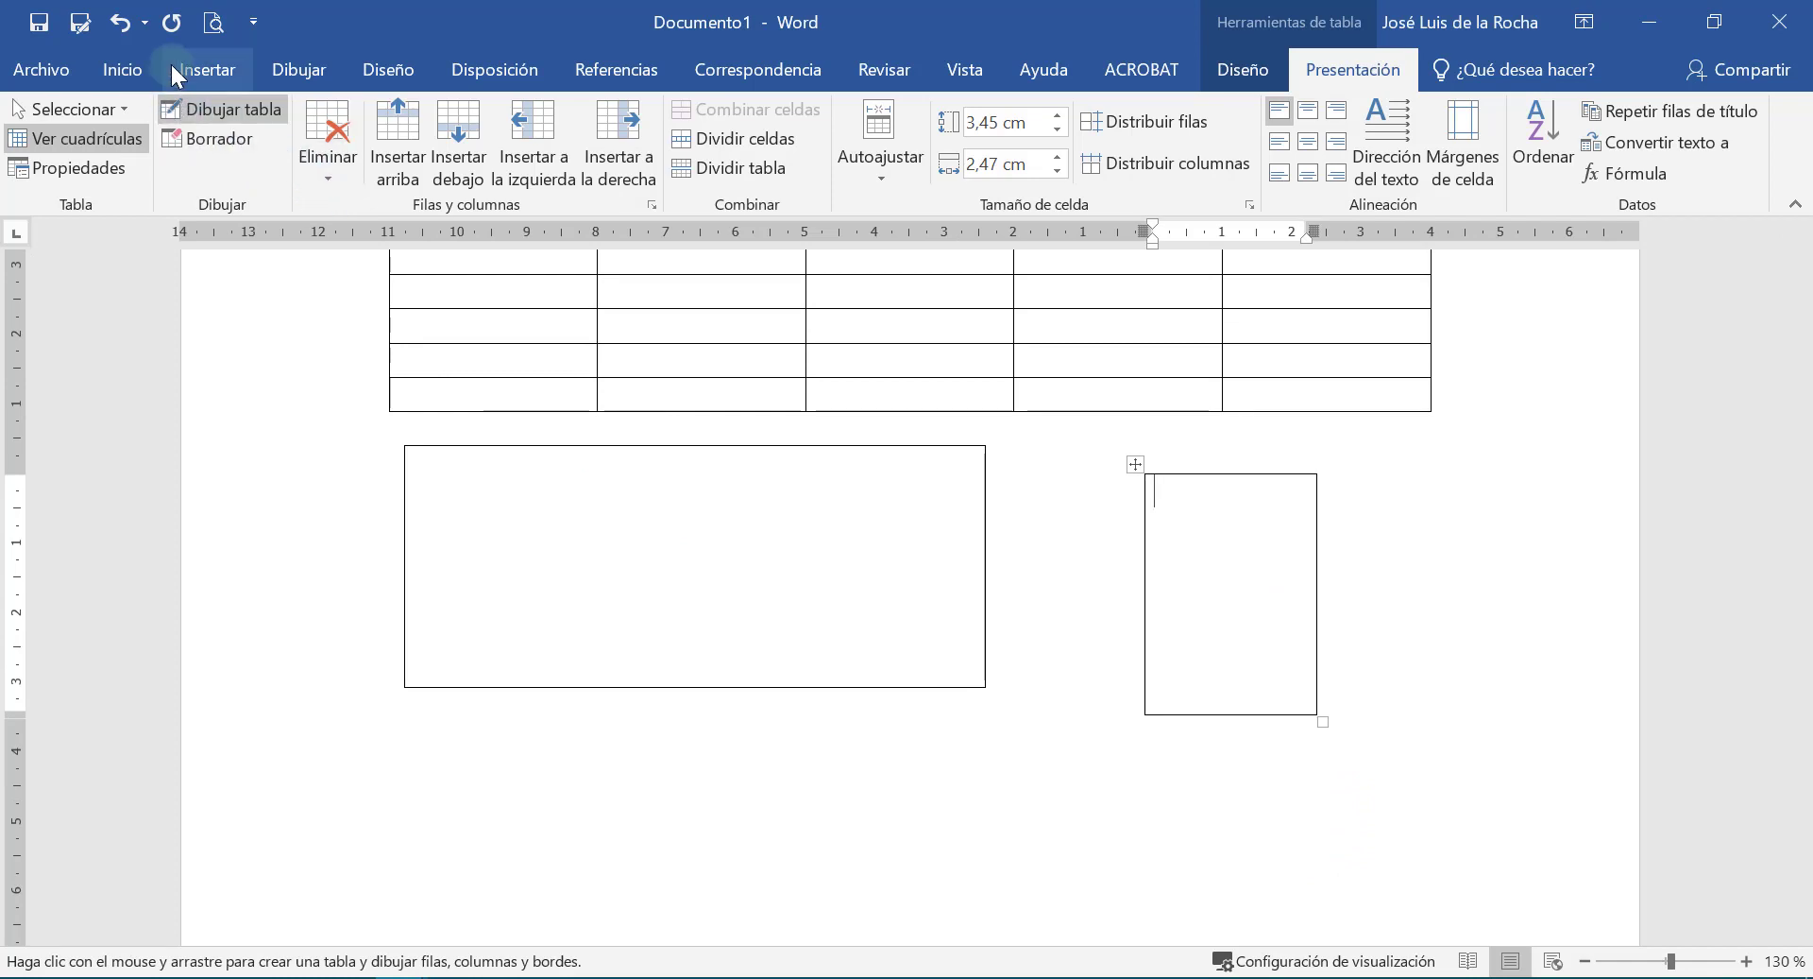
click(203, 69)
click(197, 155)
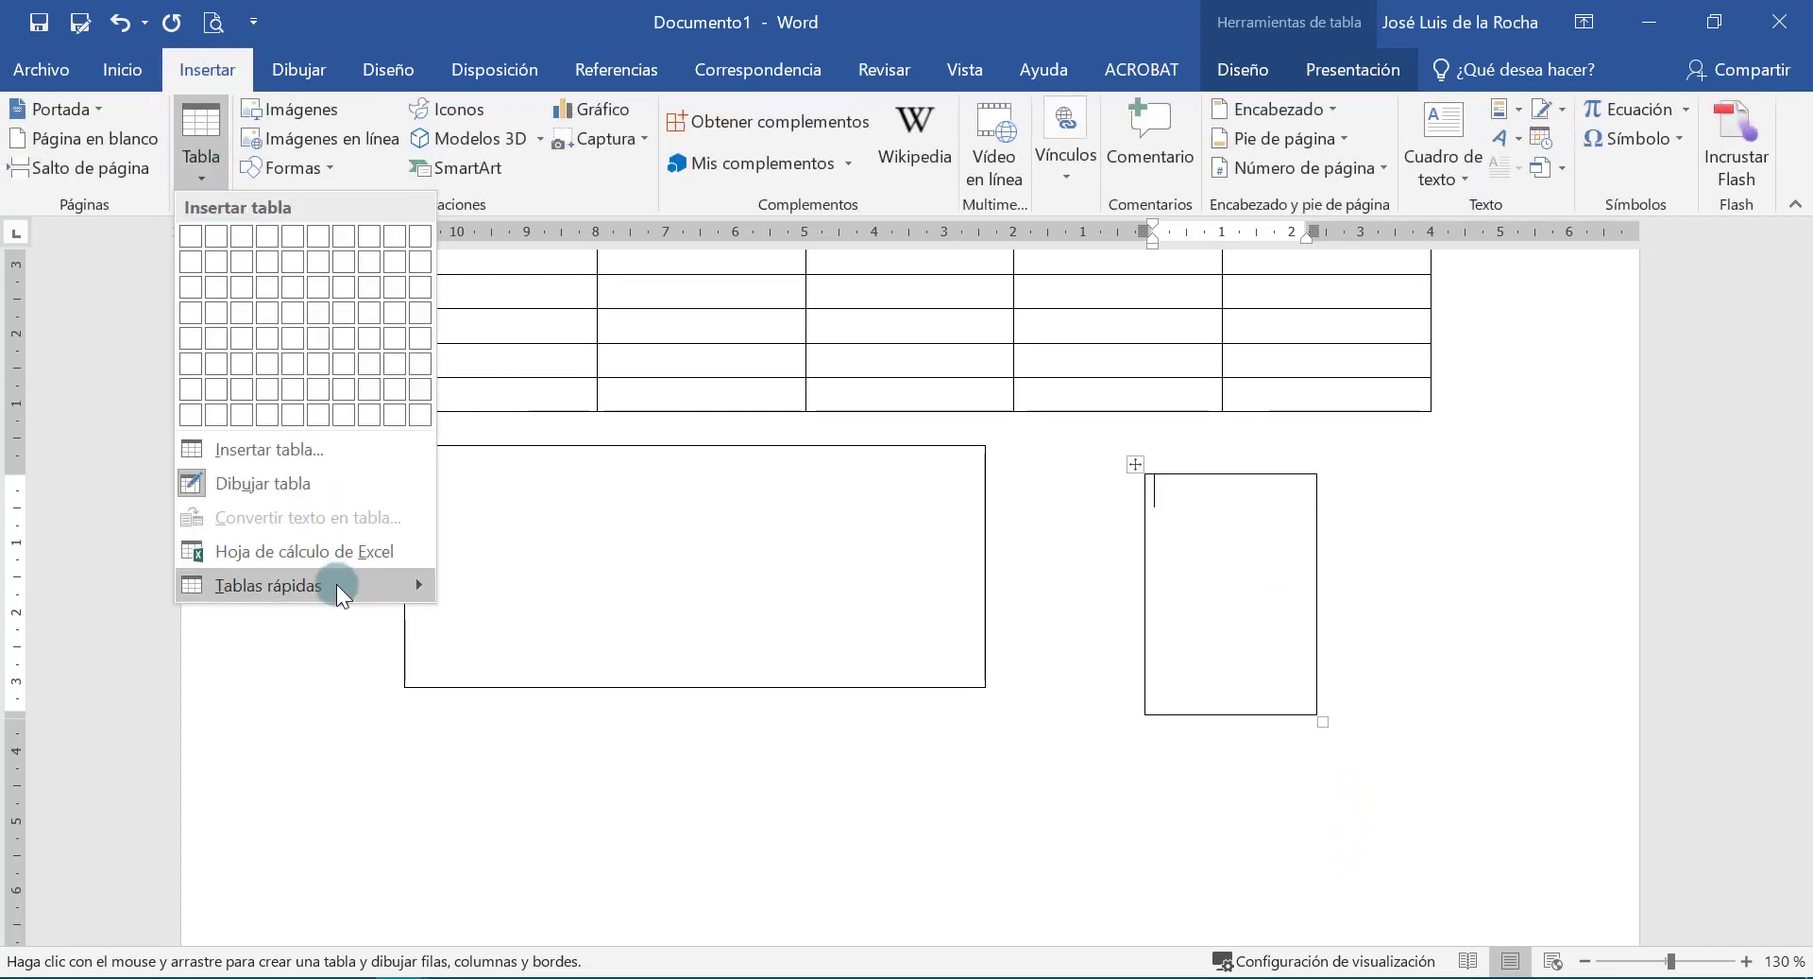
click(328, 47)
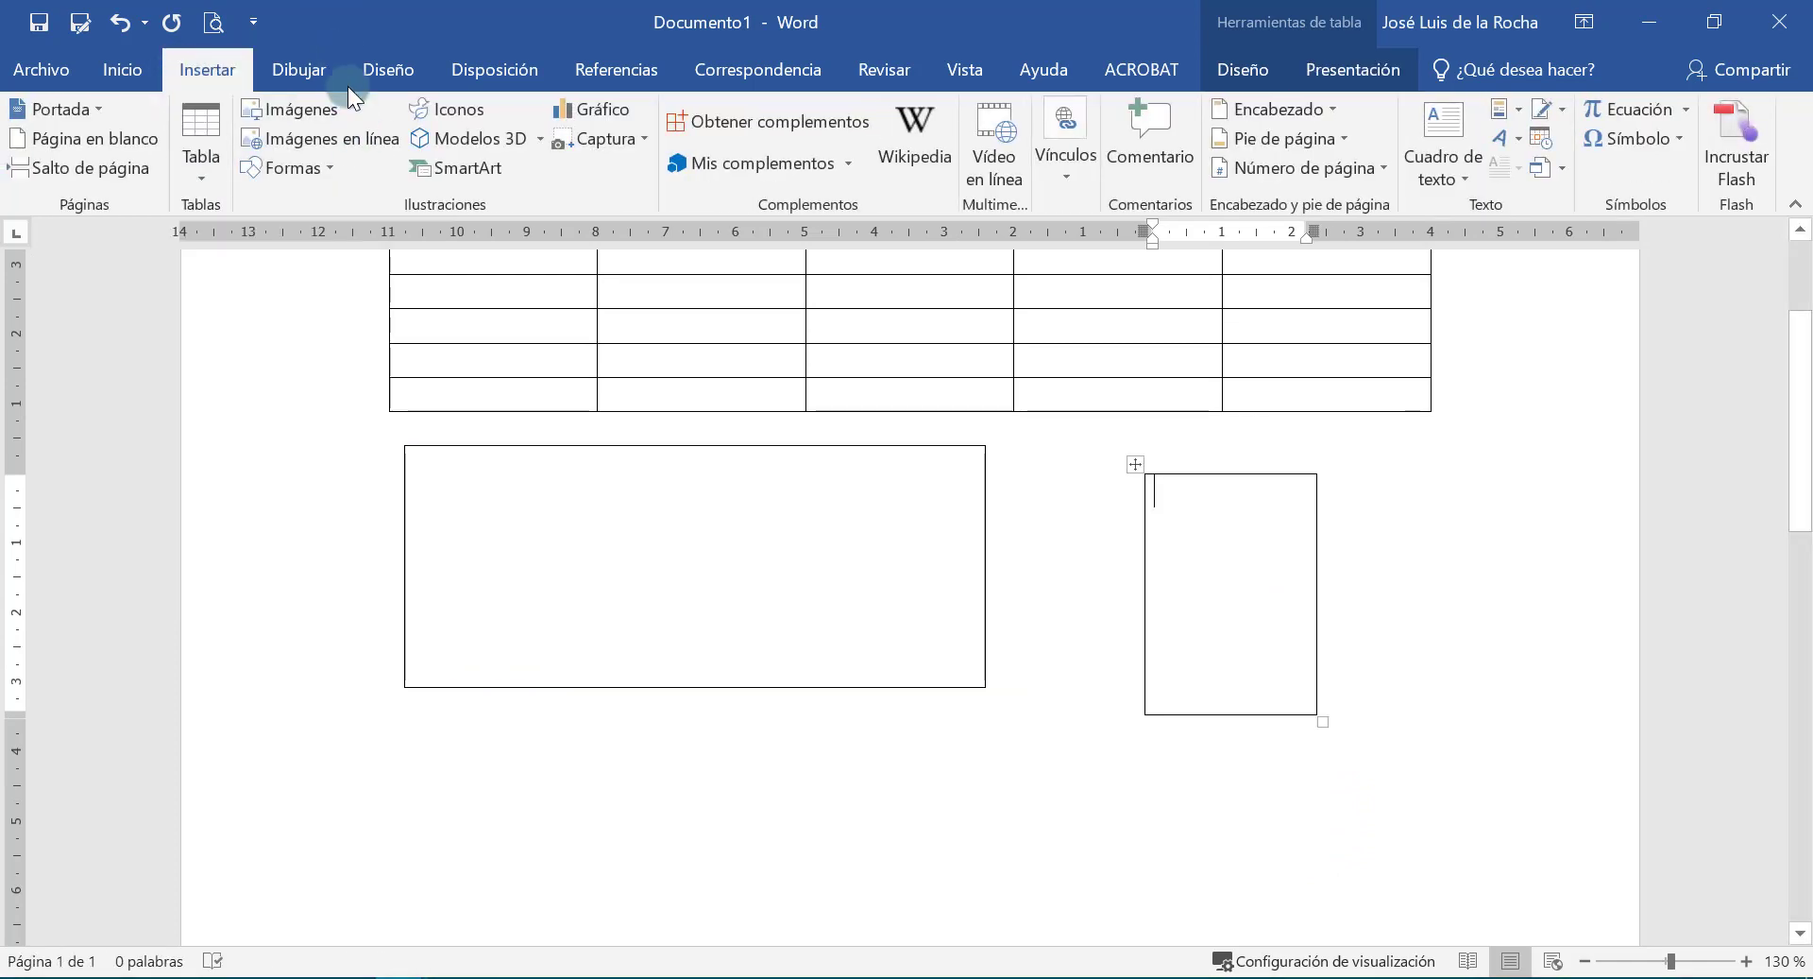
Below the drawn tables, write two tab-separated lines: "Salón, 25 m2, 3,00 m" and "Dormitorio, 15 m2, 2,50 m".
click(536, 812)
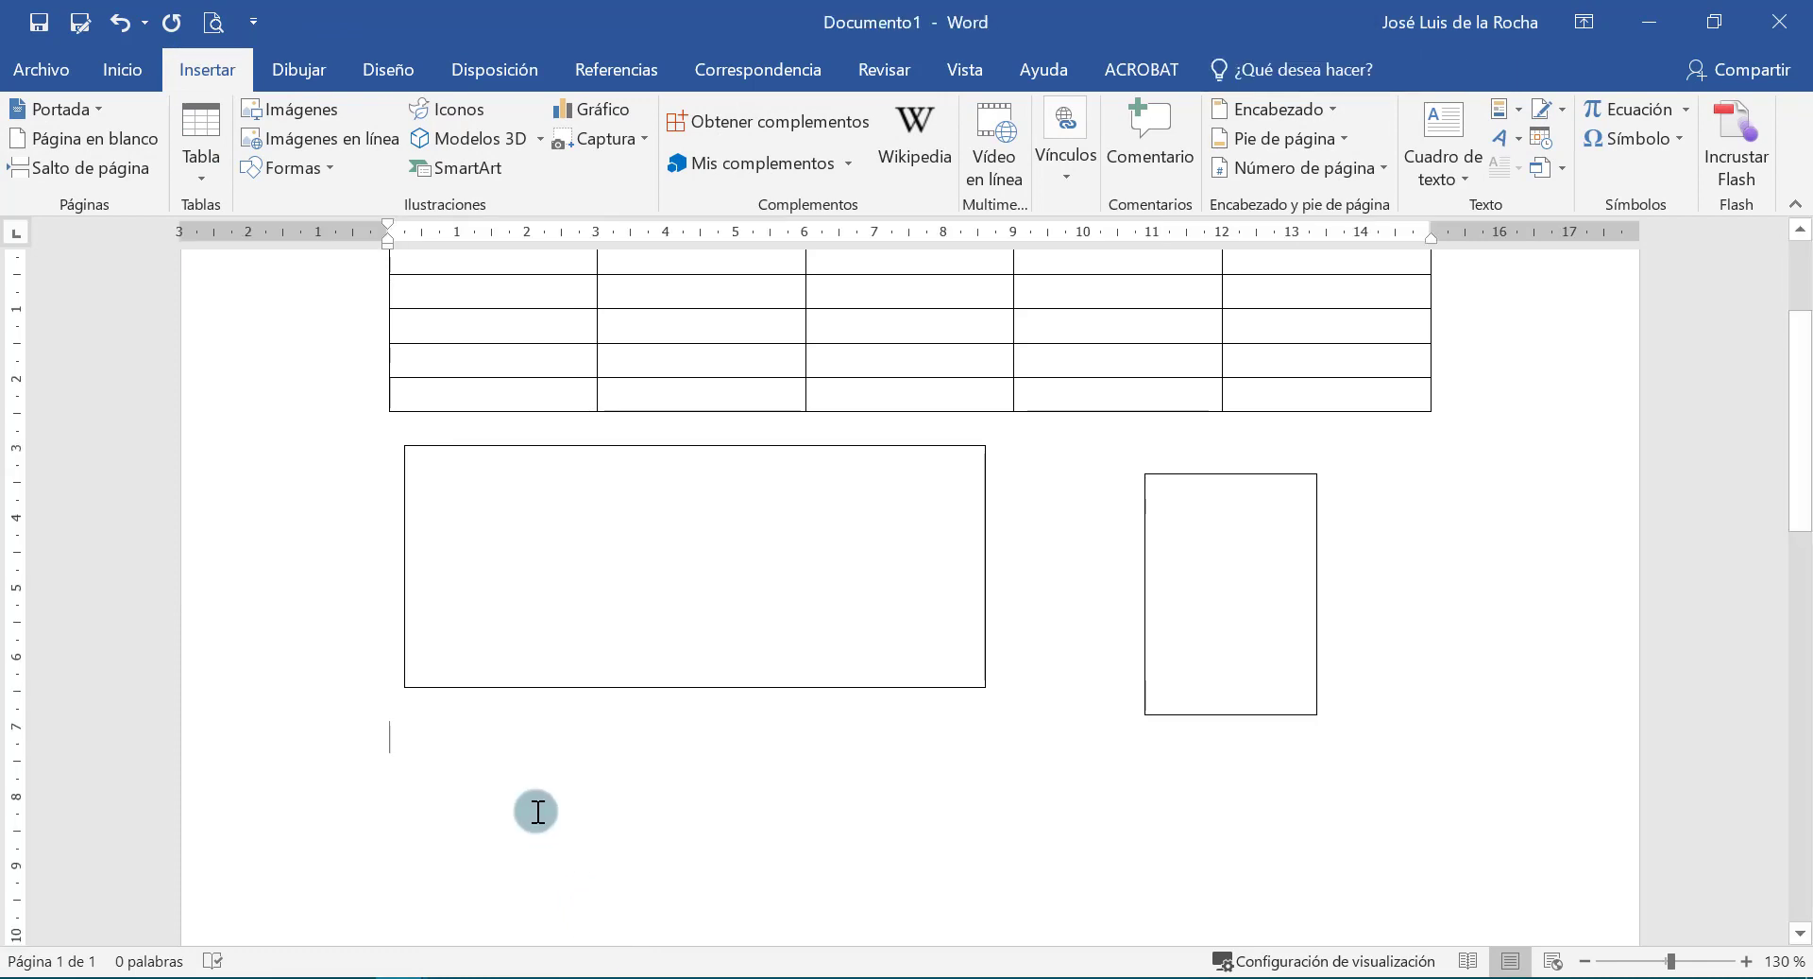
text(Salón    25 m2   3,00 m)
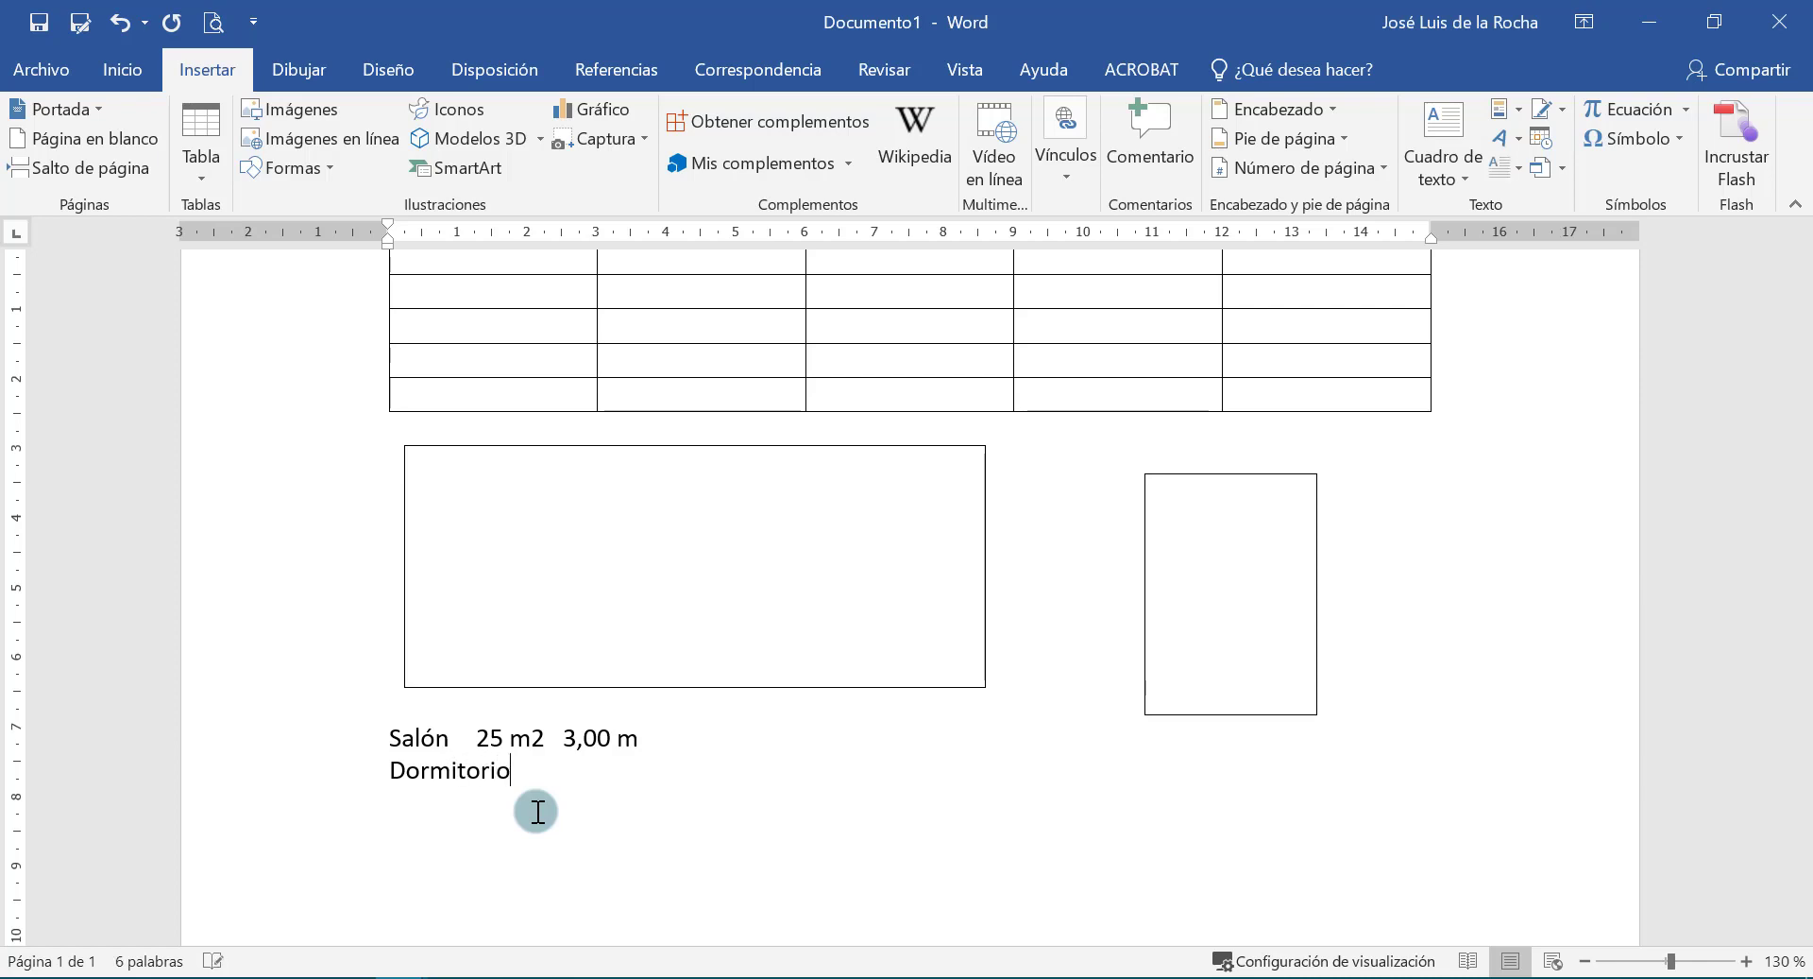
key(Tab)
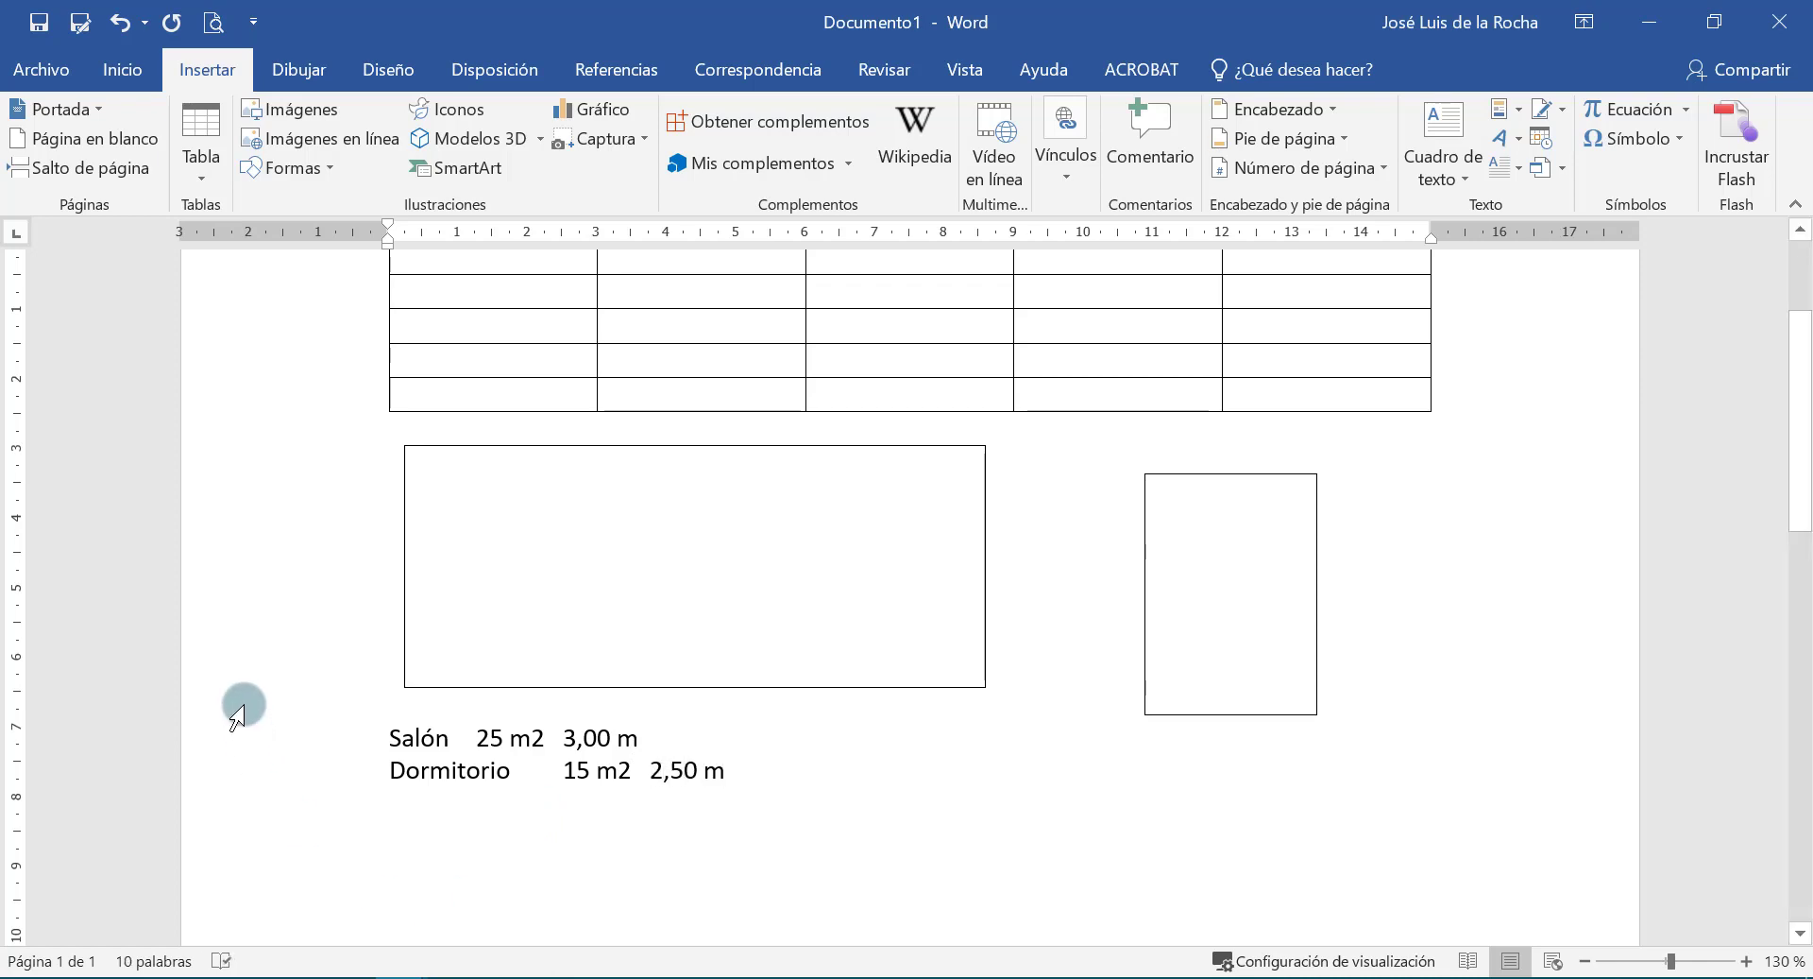
Convert the Salón and Dormitorio lines into a three-column table with automatic fixed column width, separating the text at tabs.
drag(243, 709, 271, 777)
drag(721, 769, 340, 737)
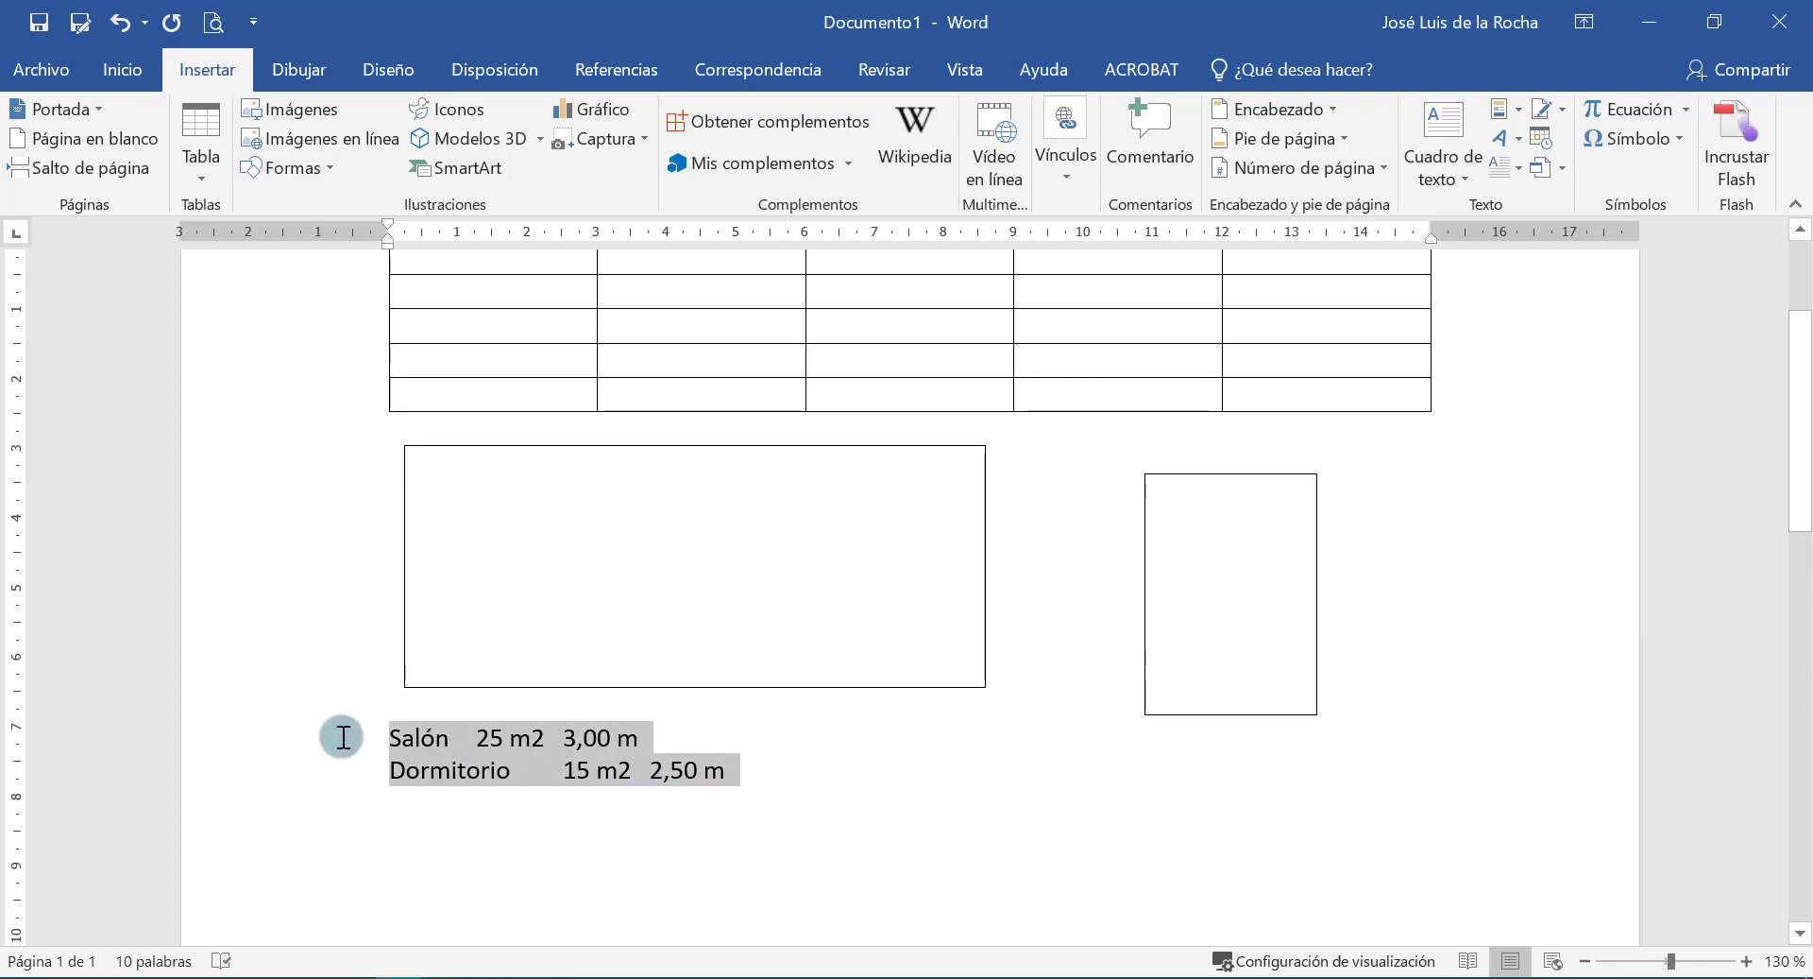
click(198, 141)
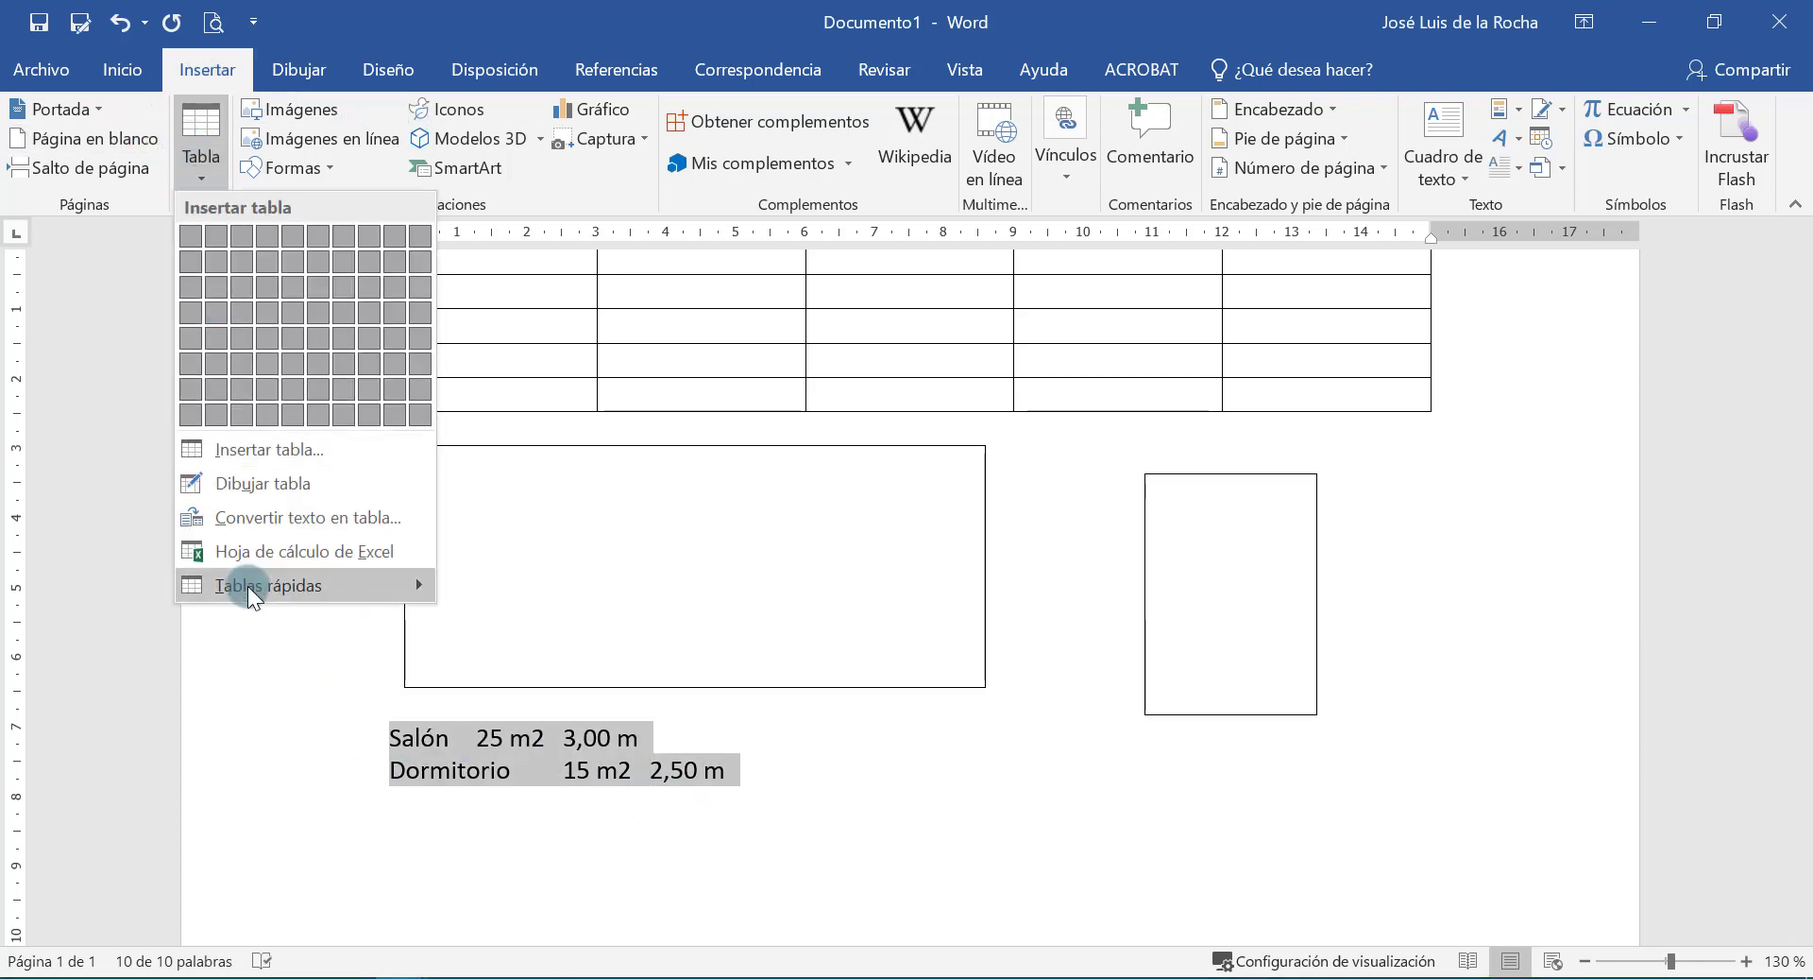
click(302, 520)
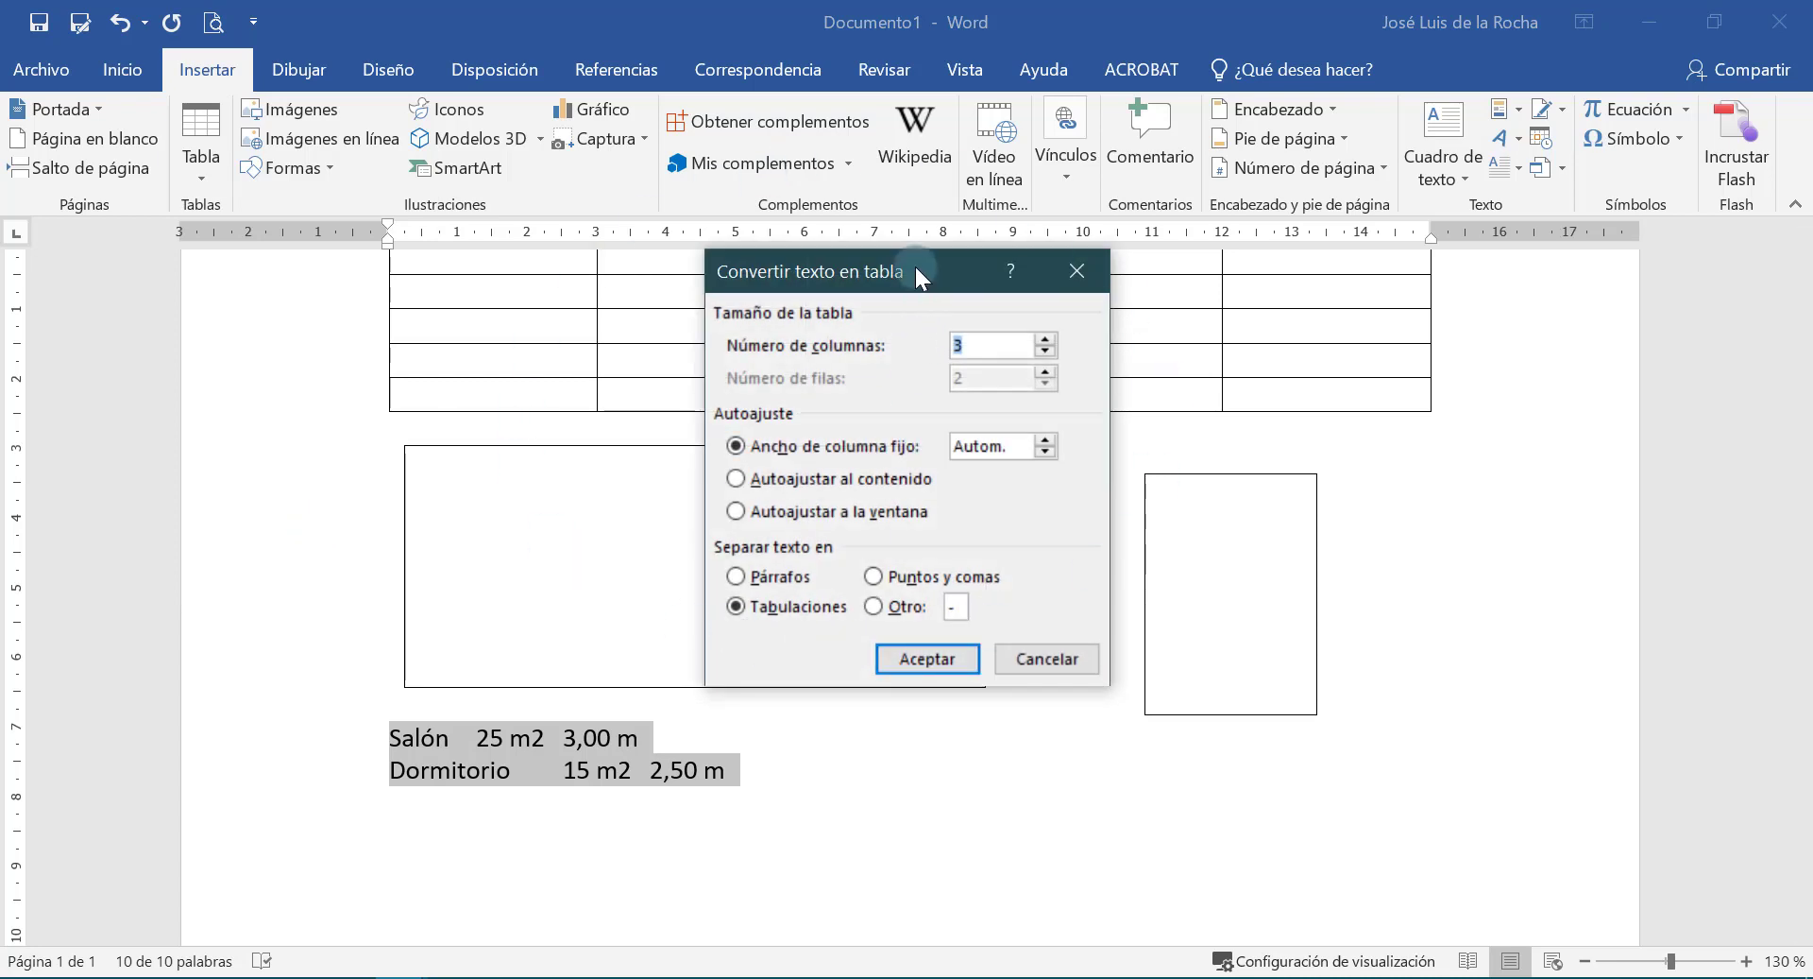
drag(915, 267, 916, 274)
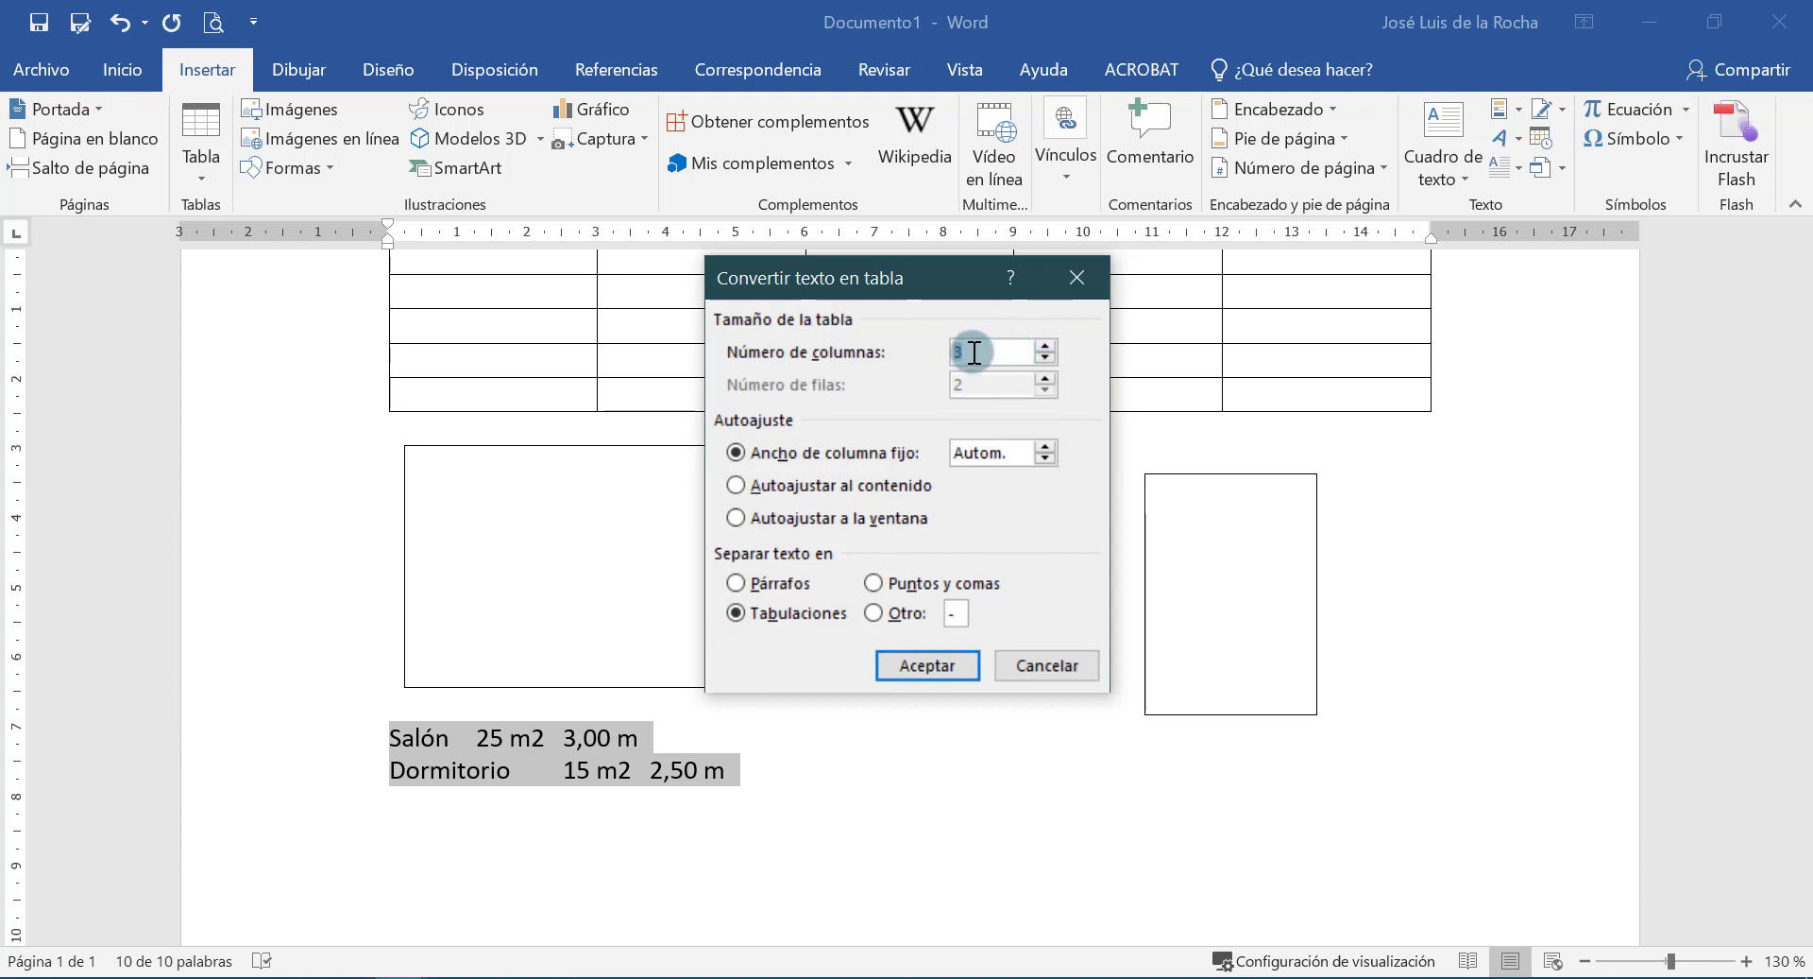
click(939, 657)
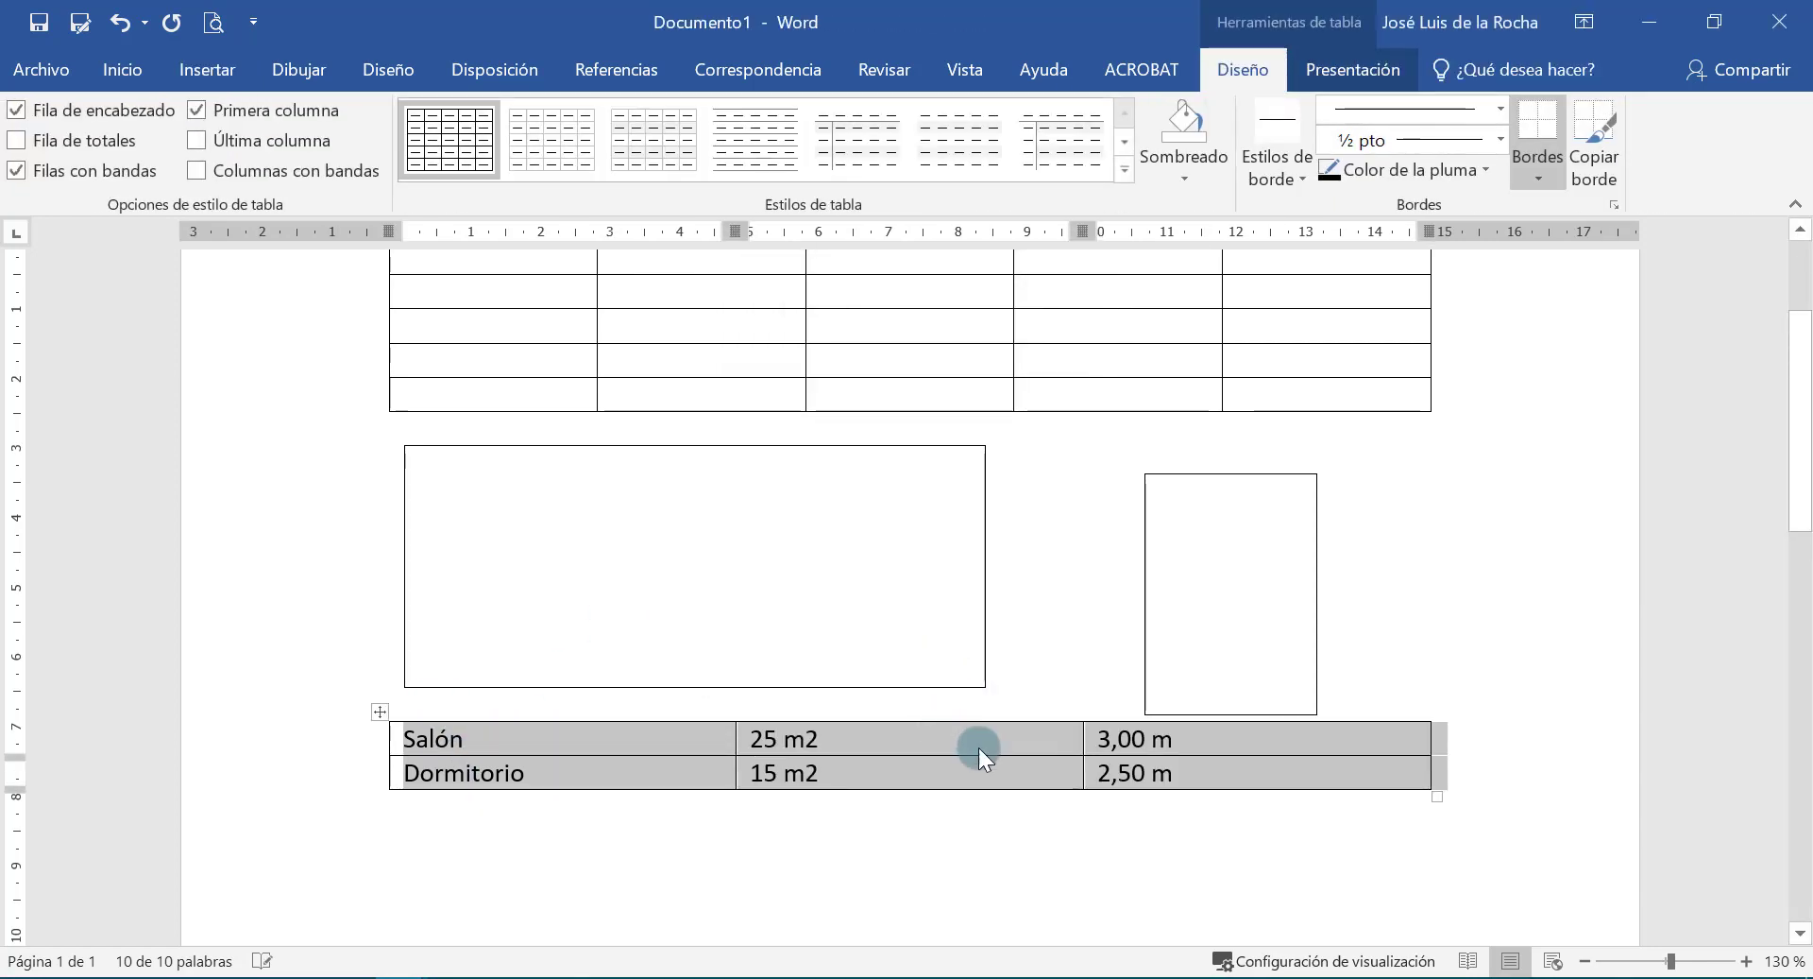
Add a blank line below the Salón and Dormitorio table and insert an embedded Excel spreadsheet there.
click(1132, 767)
drag(1187, 766, 671, 761)
click(653, 832)
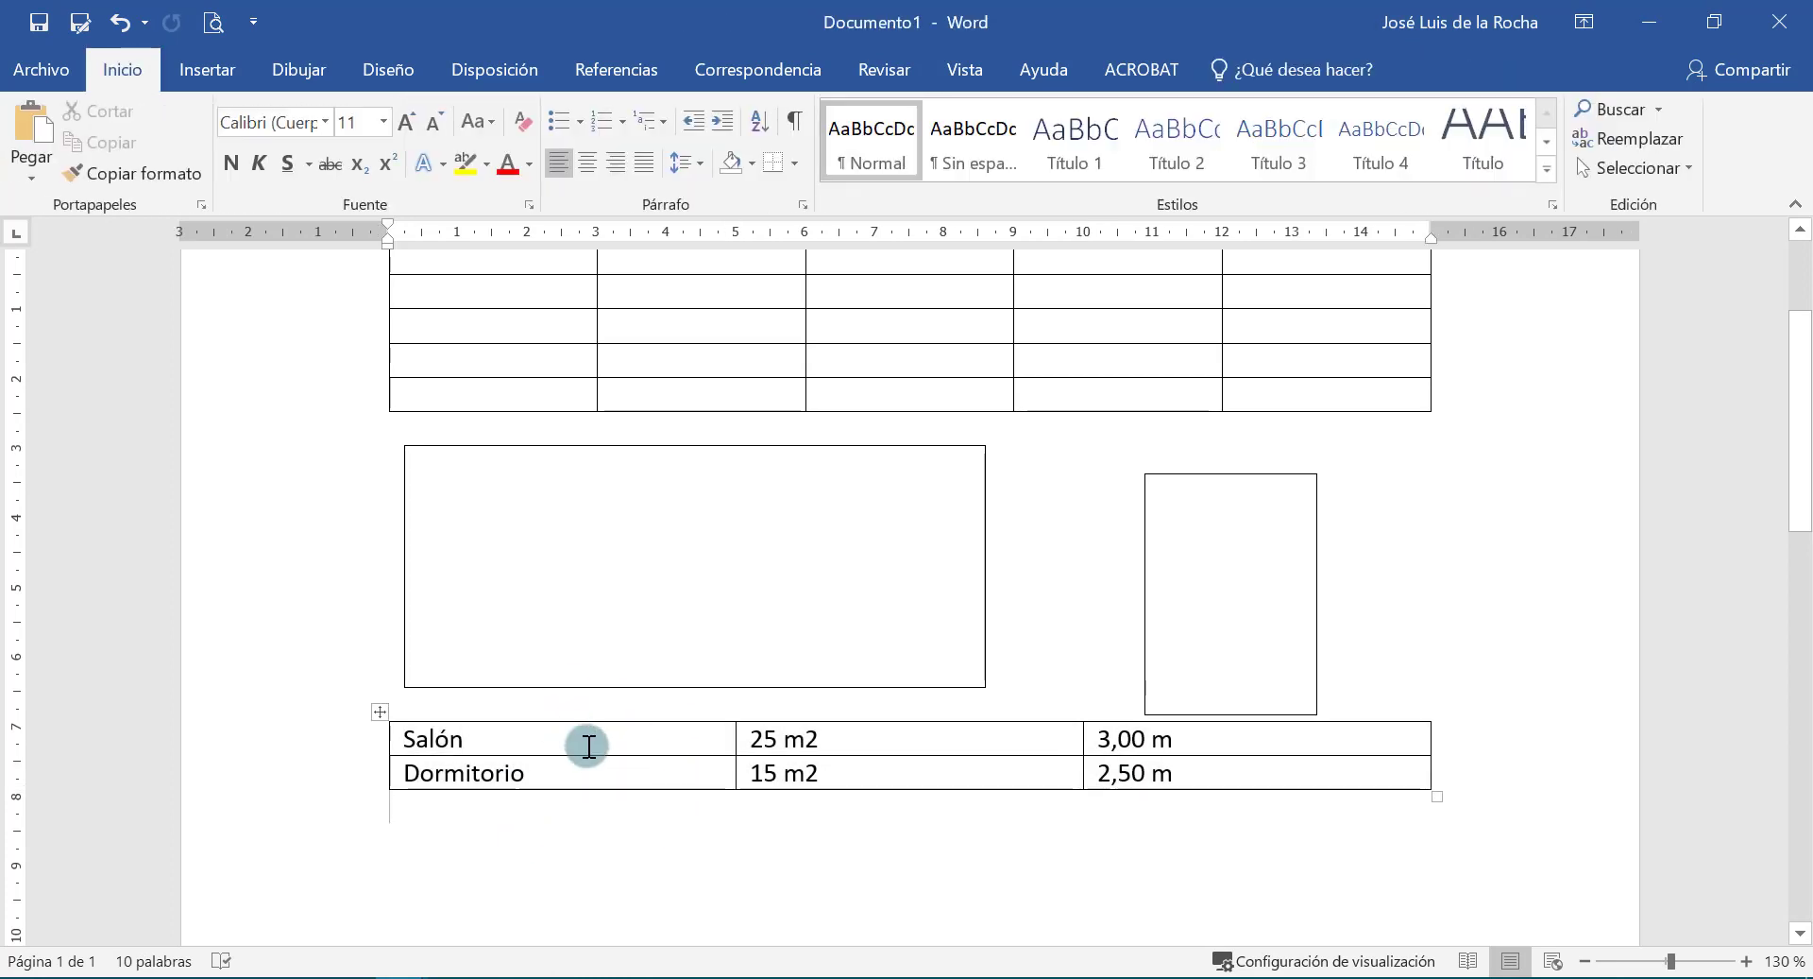
key(ctrl+z)
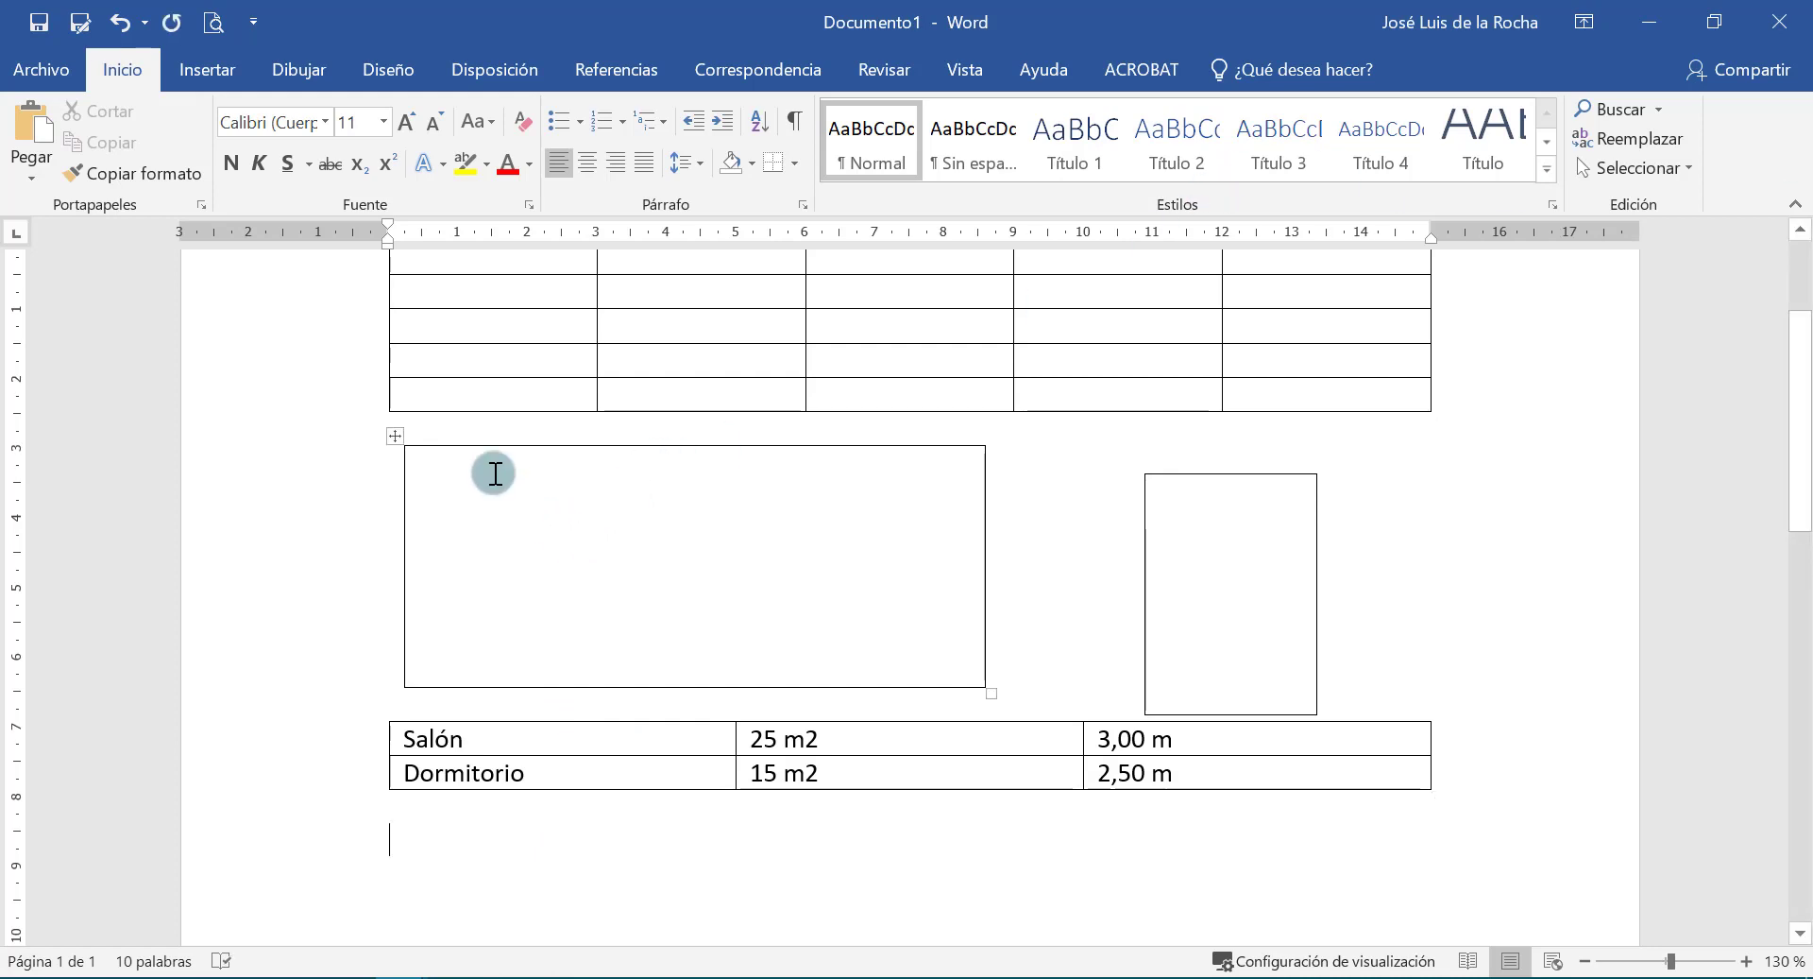
click(208, 76)
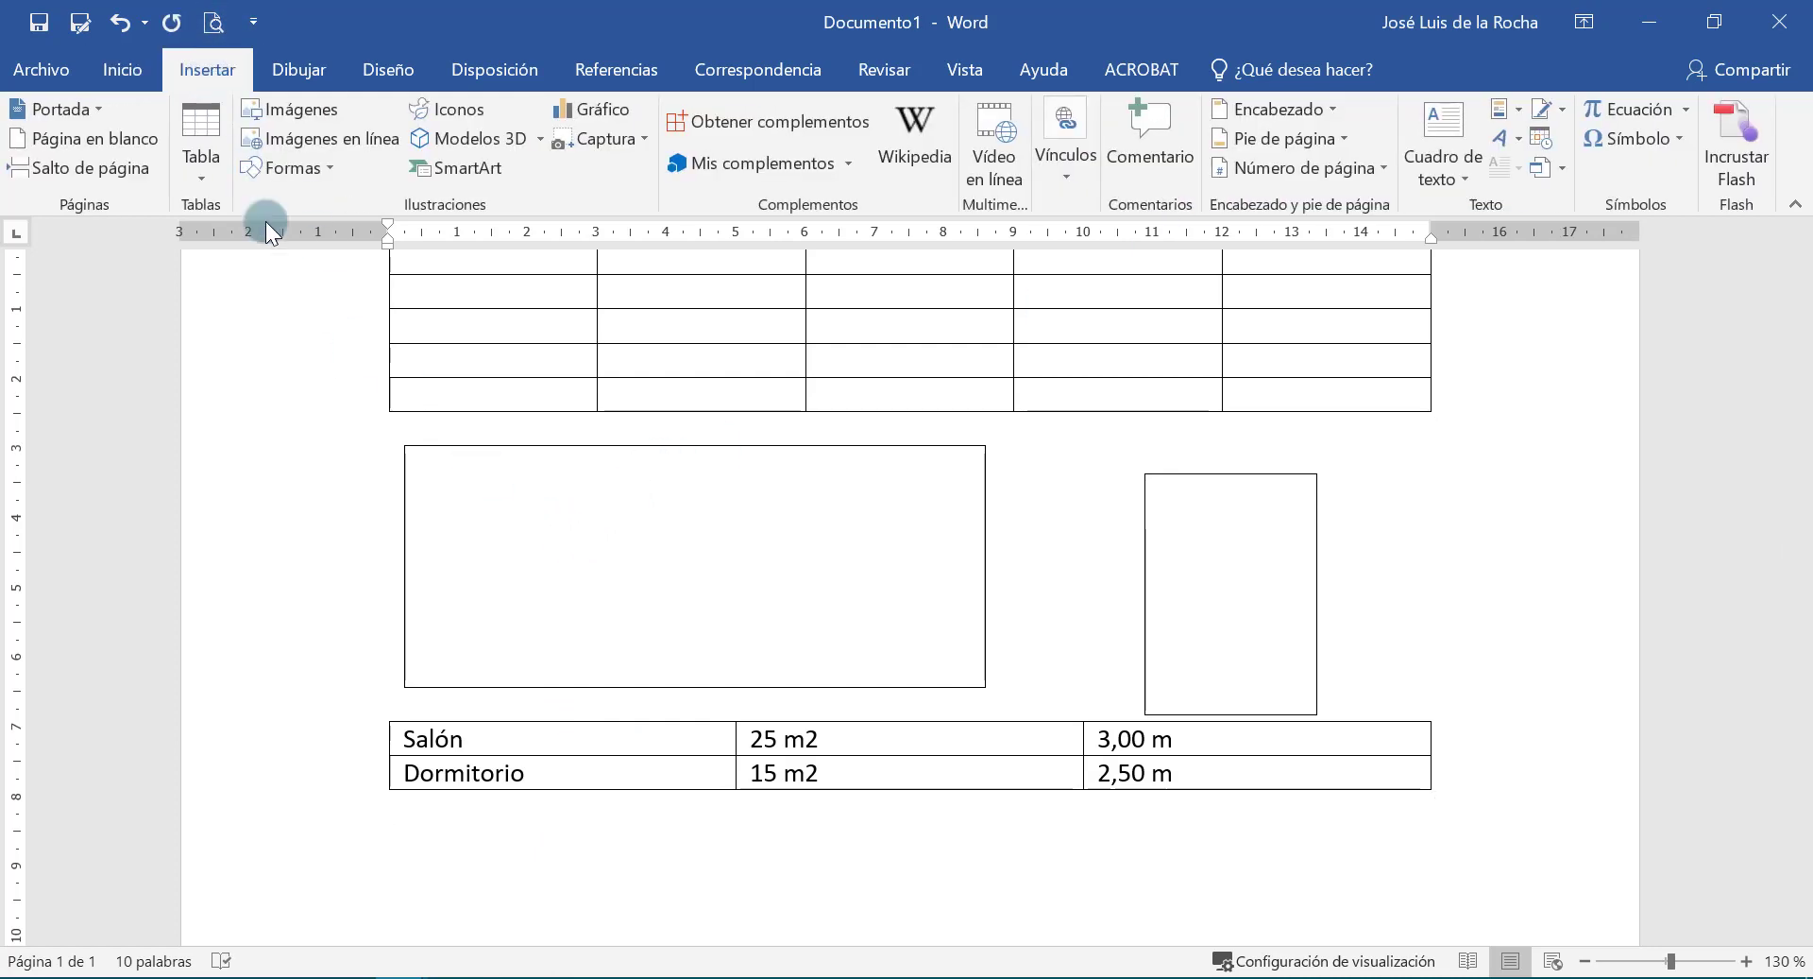
click(210, 180)
click(268, 554)
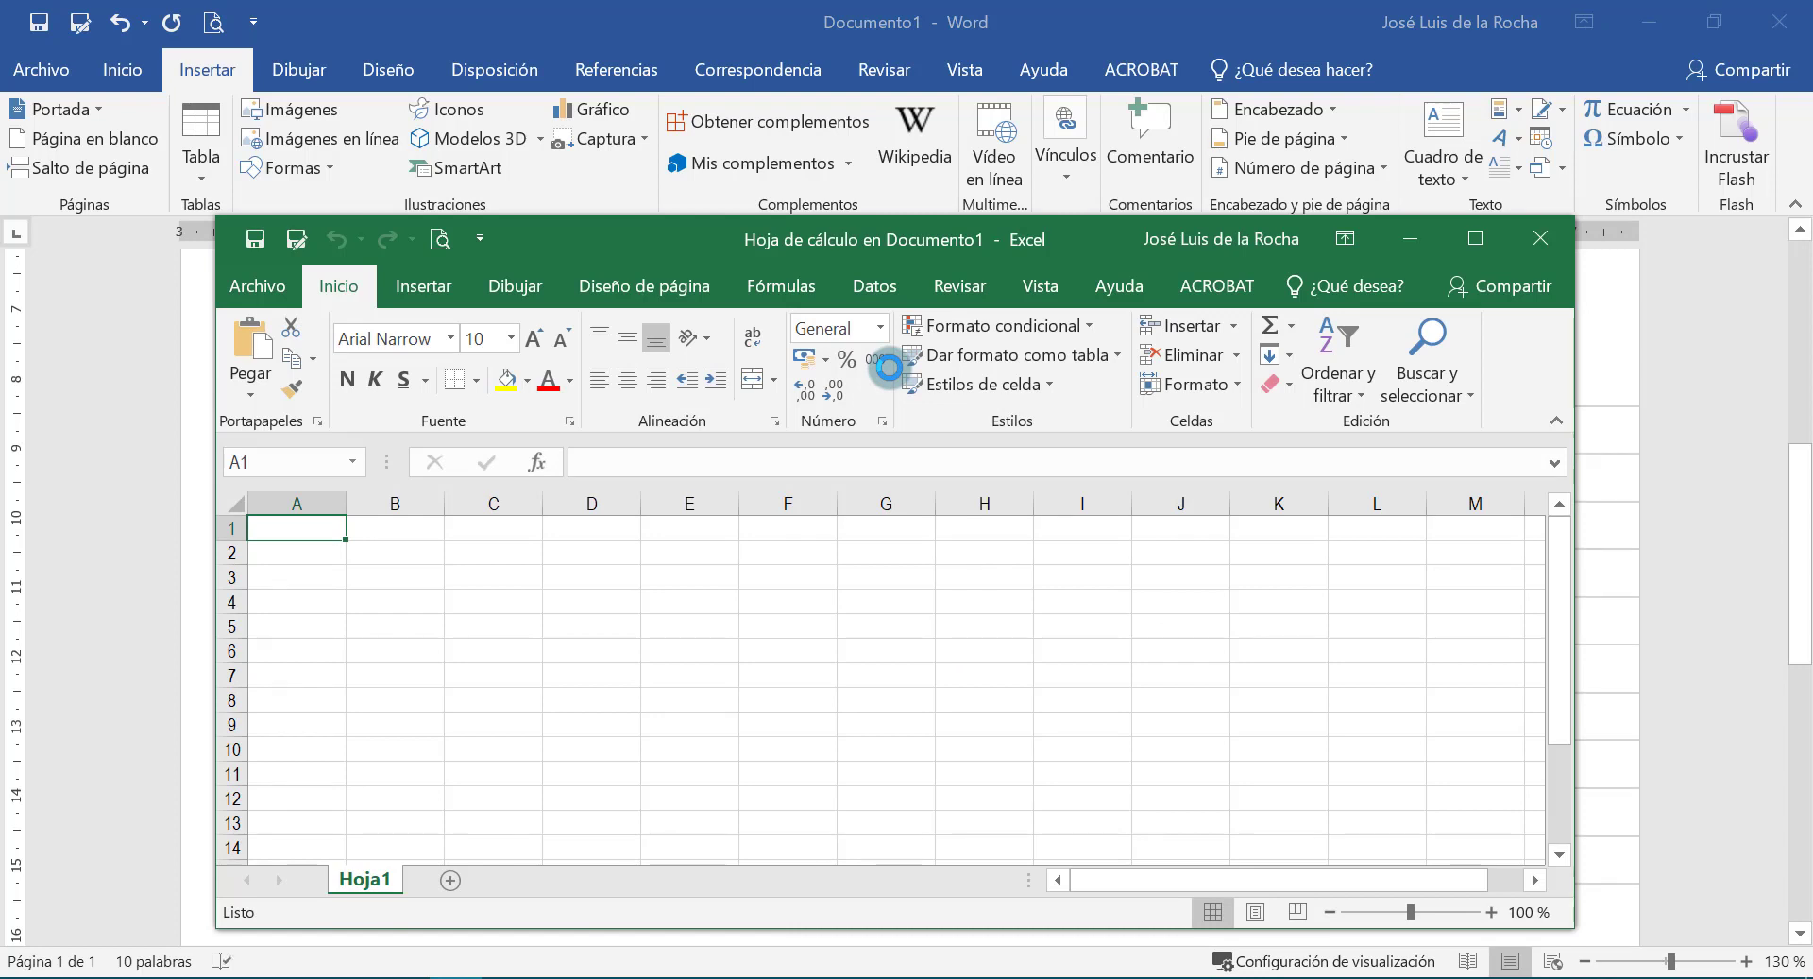
Fill the first two rows of columns A to C with sample text: fd, f, f and dfg, f, dgd.
text(fd)
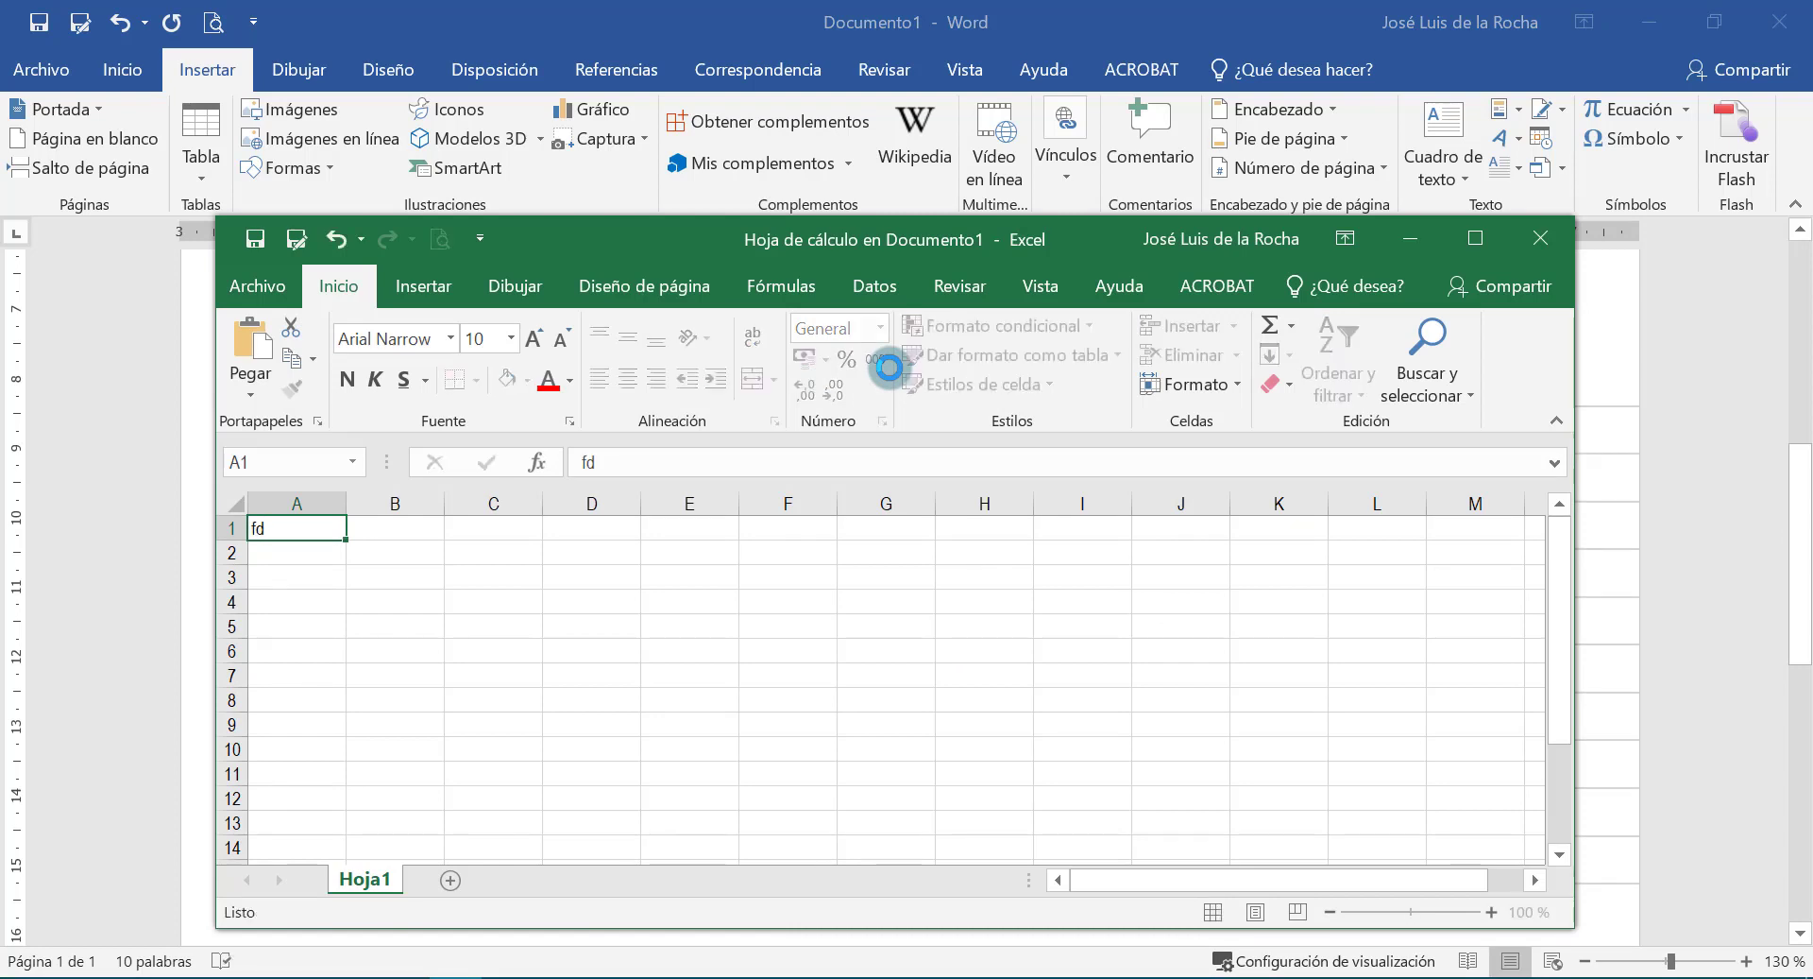
key(Down)
text(dfg)
key(Right)
text(f)
key(Right)
text(dgd)
key(Up)
text(f)
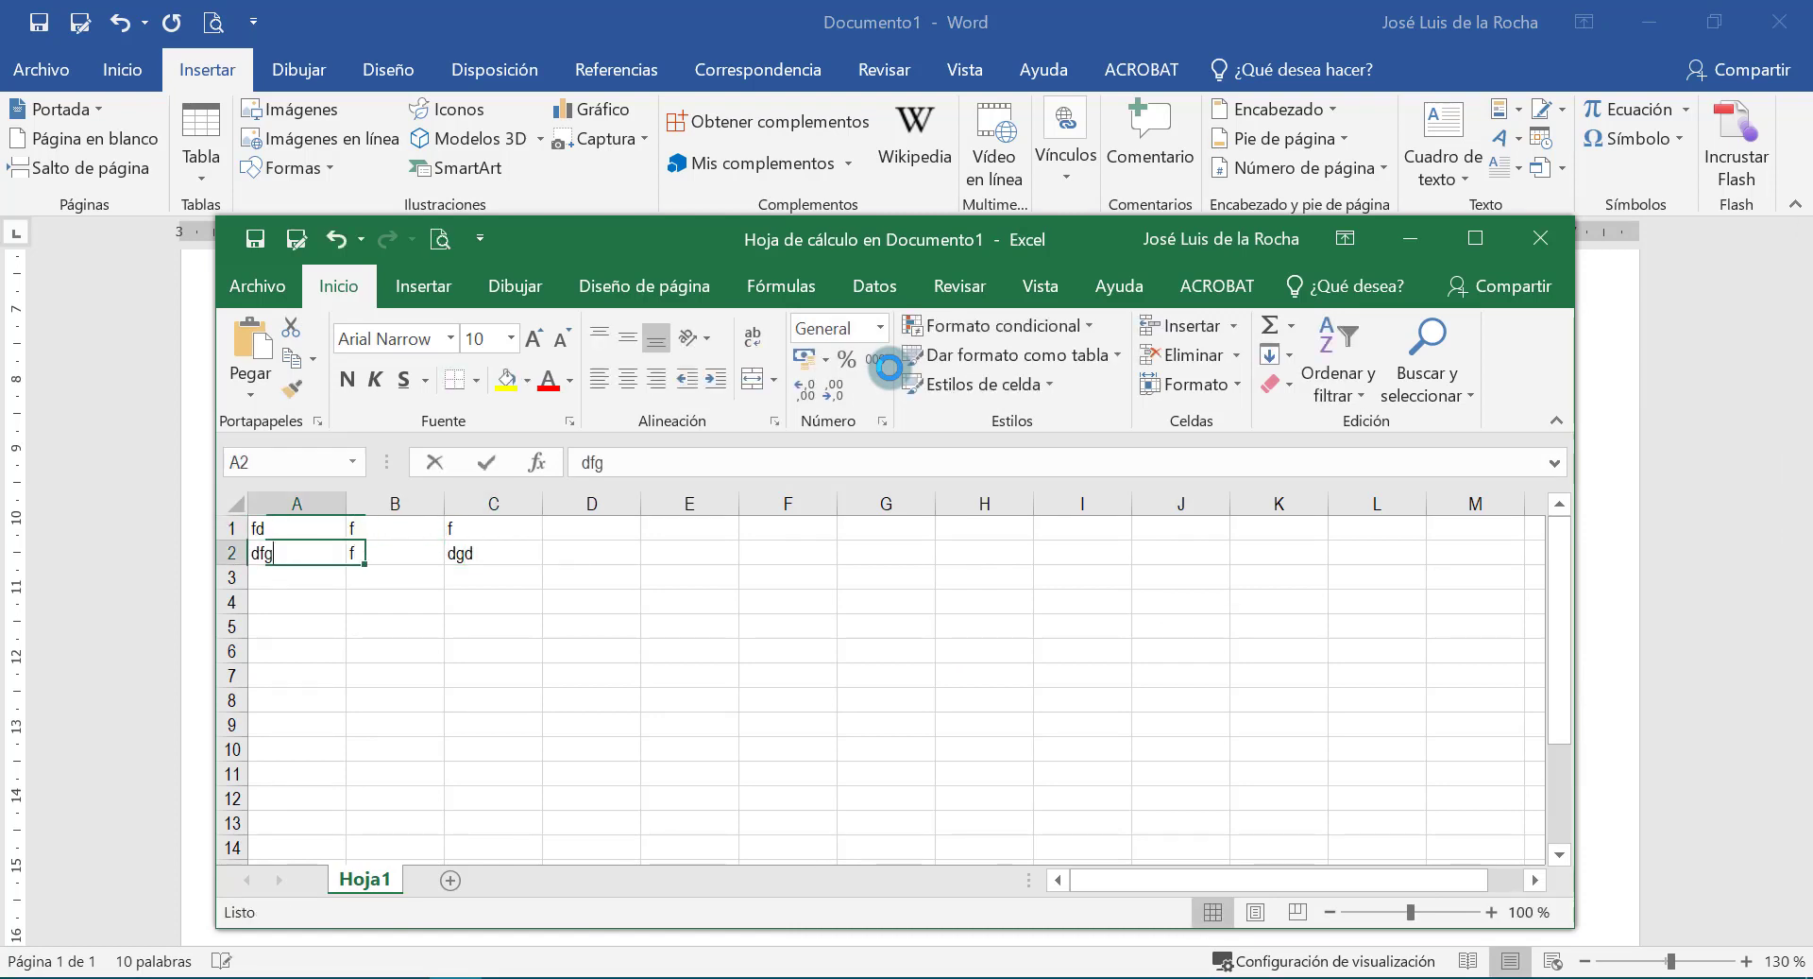
Set cell A2 to fd, fill A3:C3 with fdg, 5 and 56, and close the spreadsheet window.
text(fd)
key(Return)
text(fdg)
key(Right)
text(5)
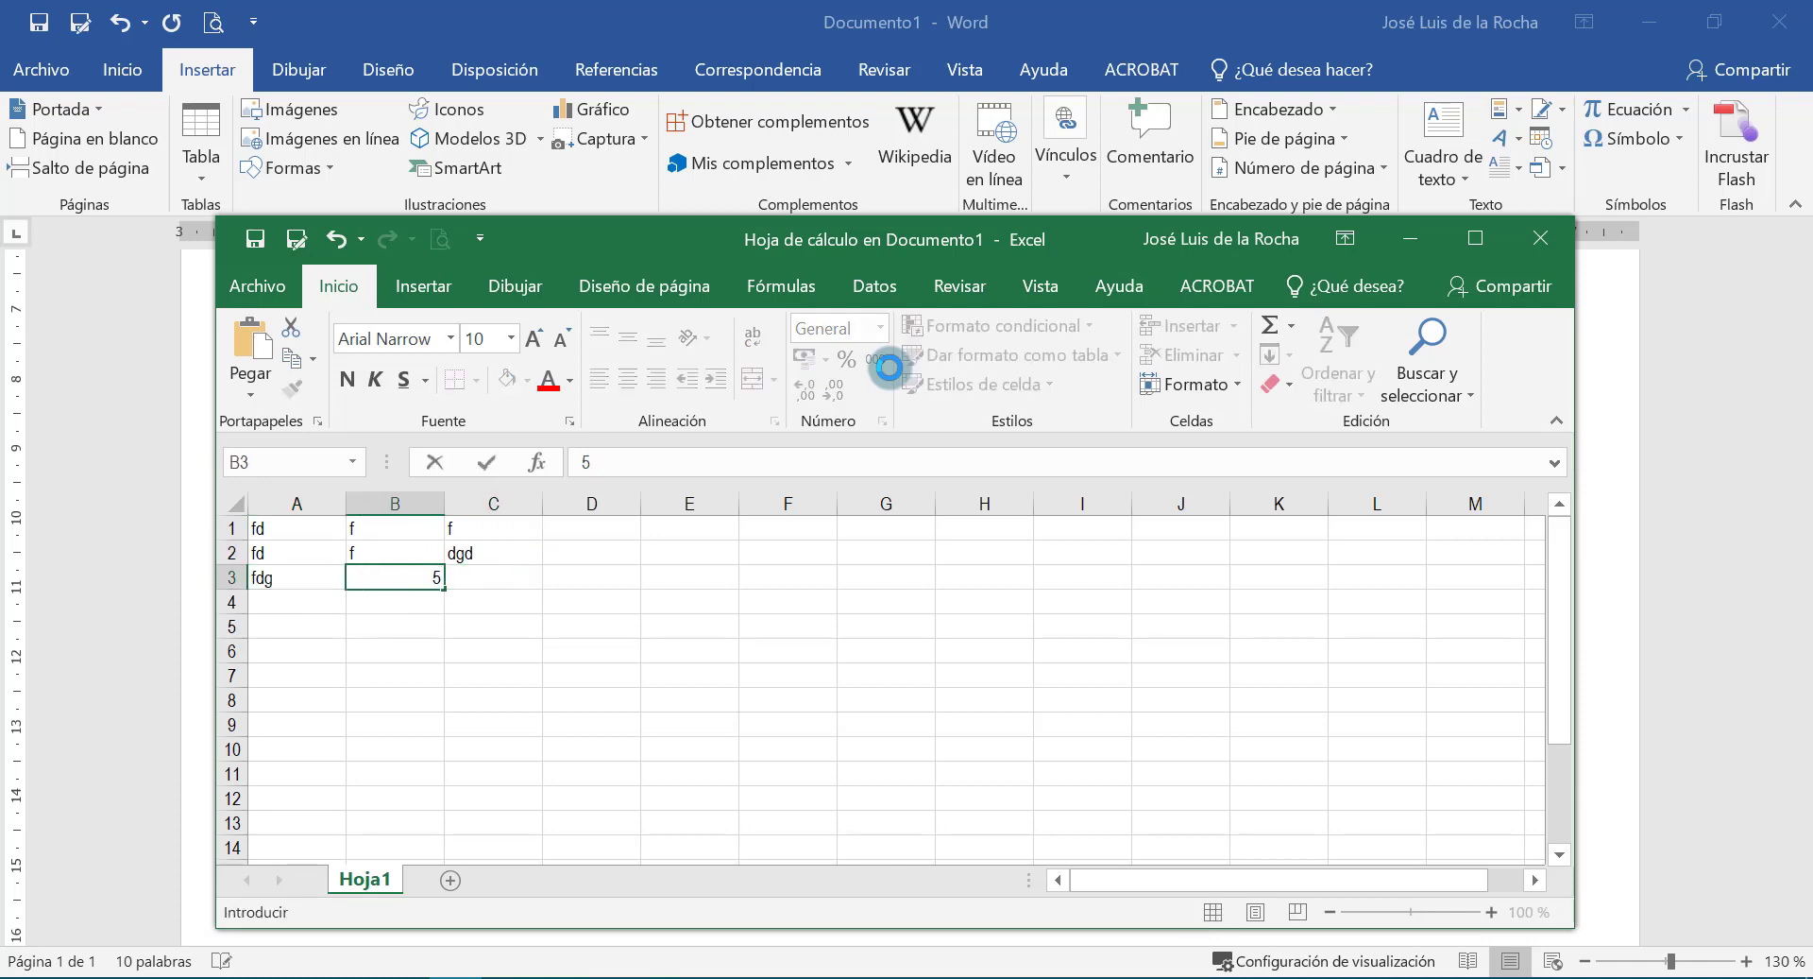
key(Right)
text(56)
key(Return)
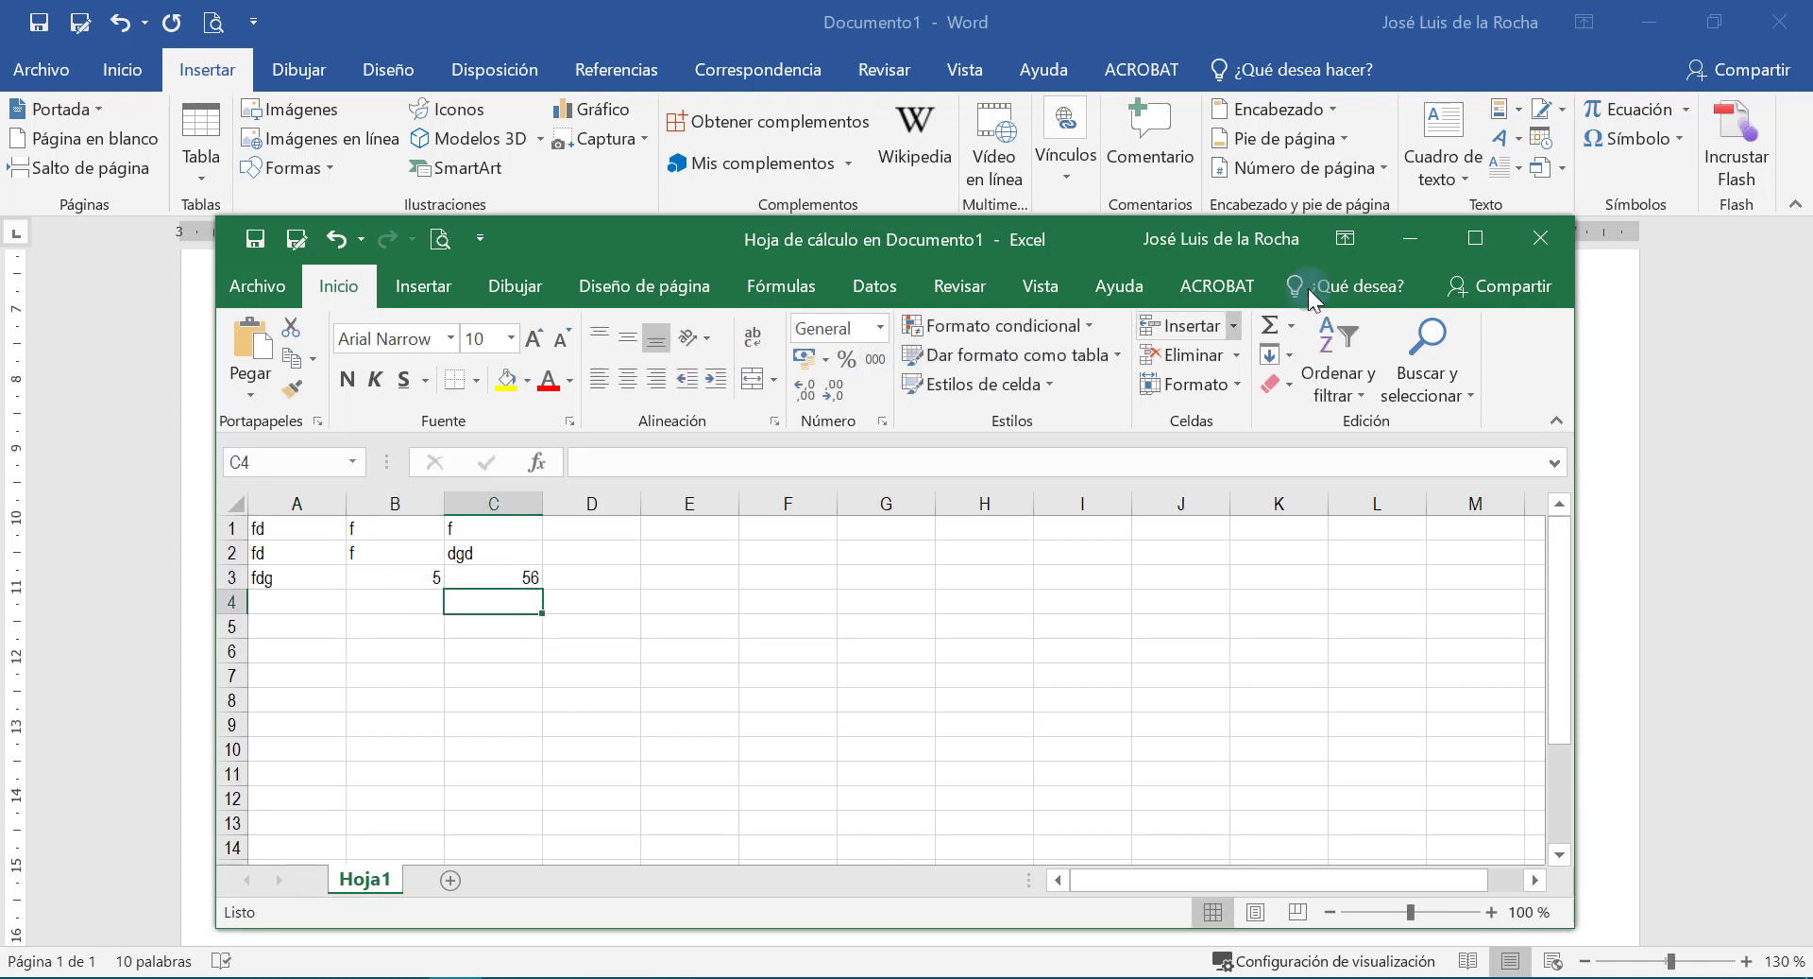
click(1512, 248)
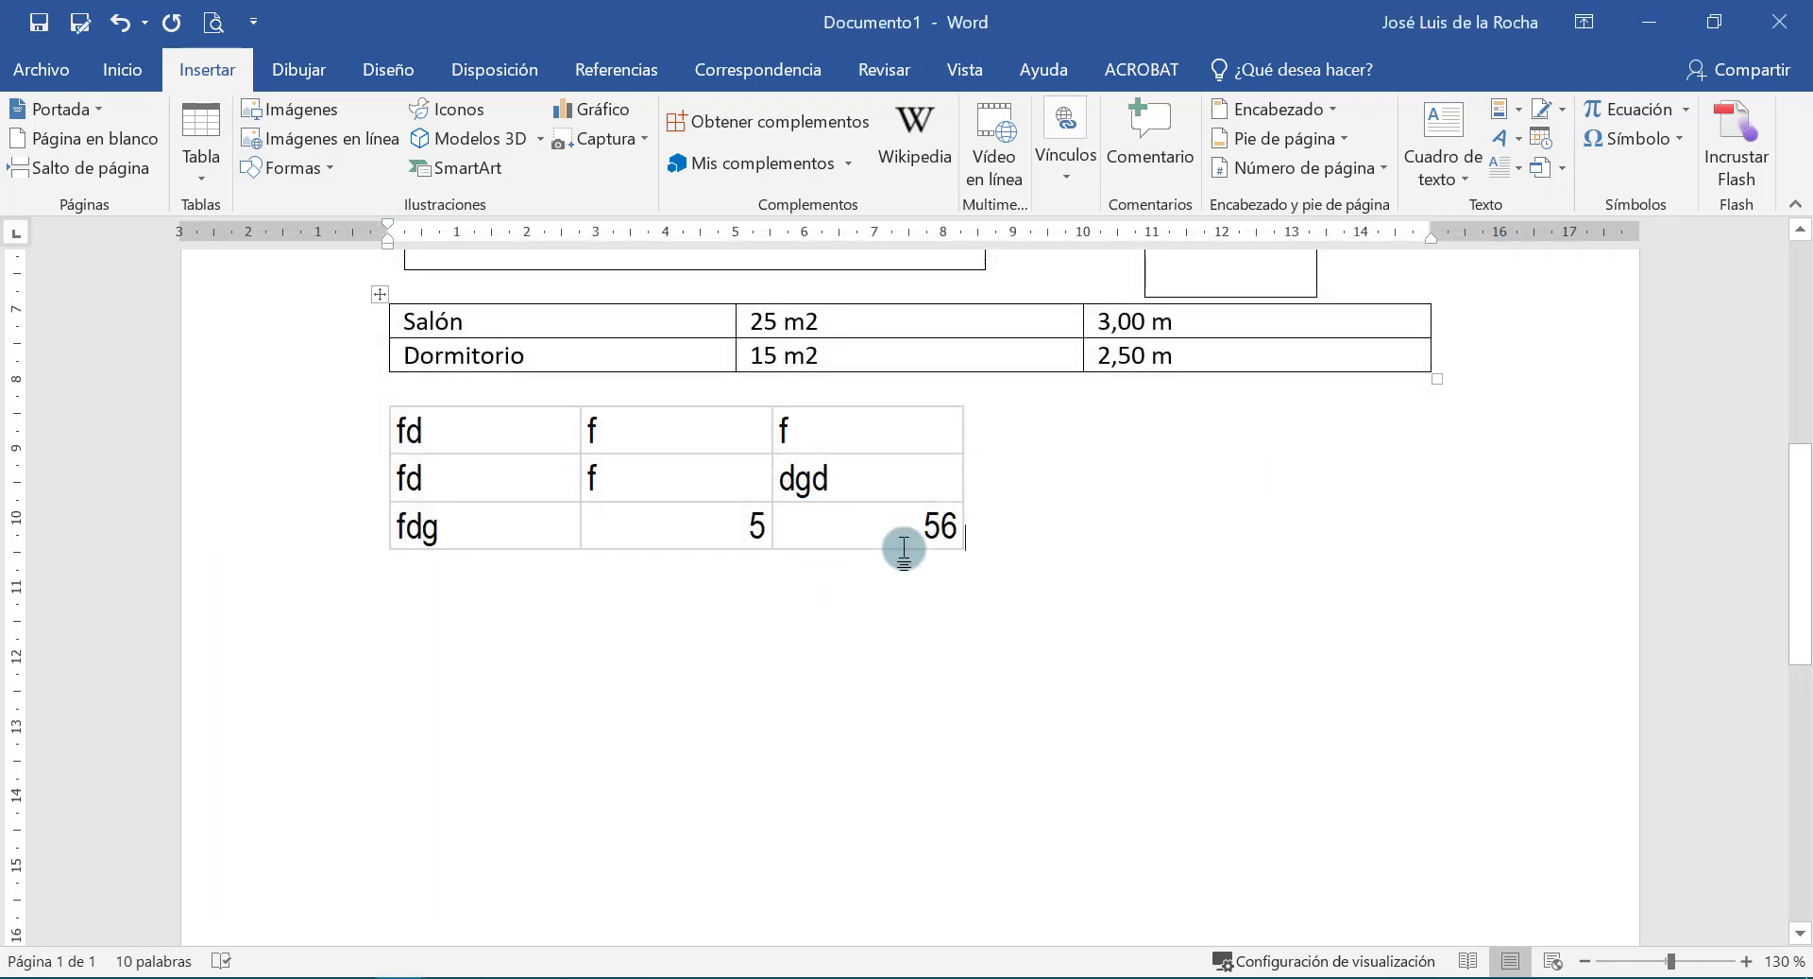
Shrink the embedded spreadsheet object in the document from its lower corner.
click(507, 441)
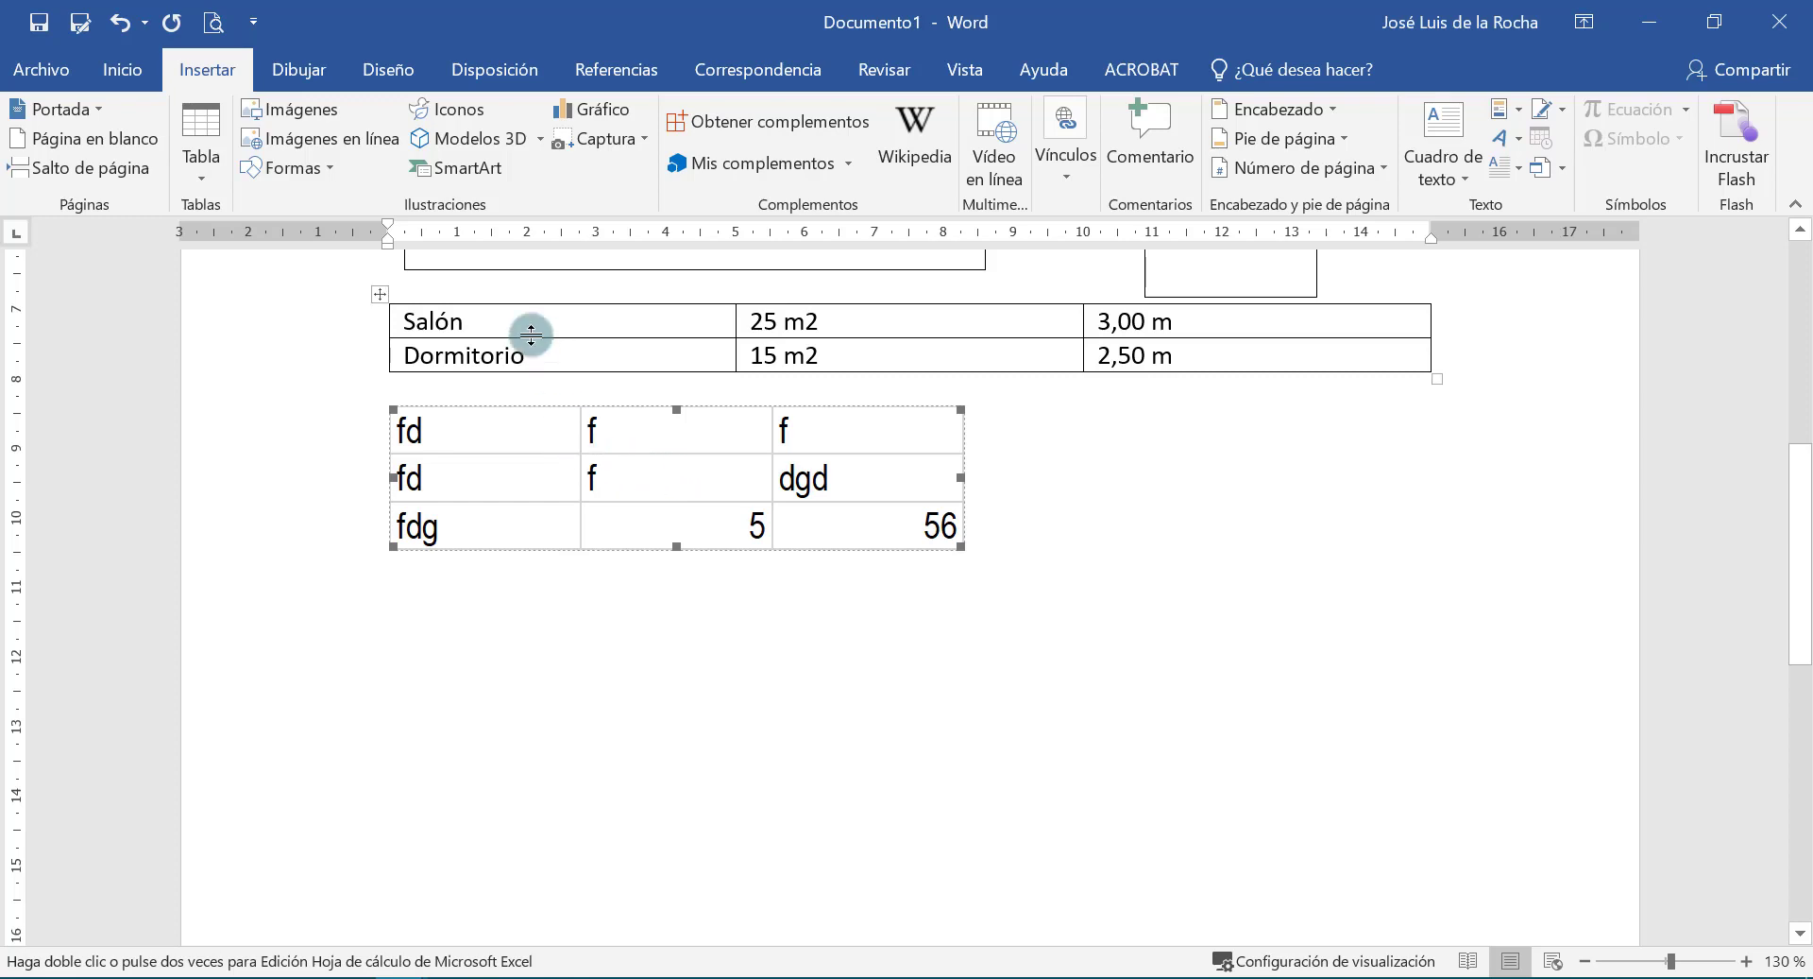
click(543, 350)
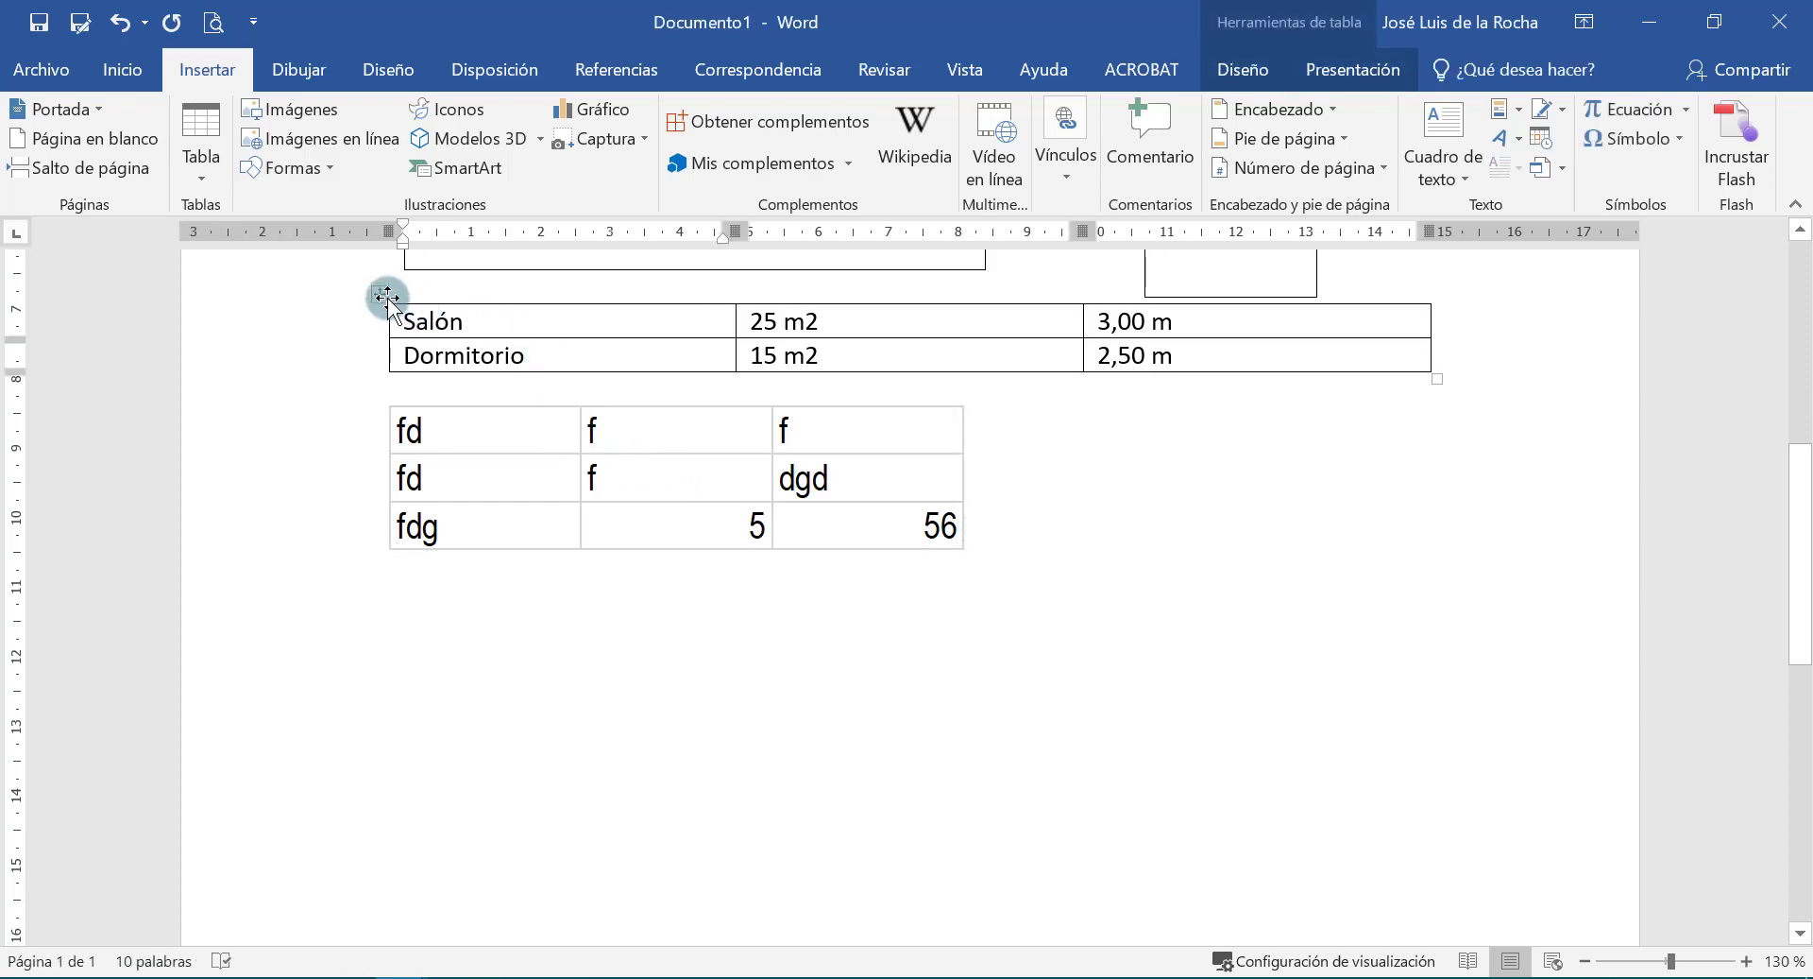
click(532, 446)
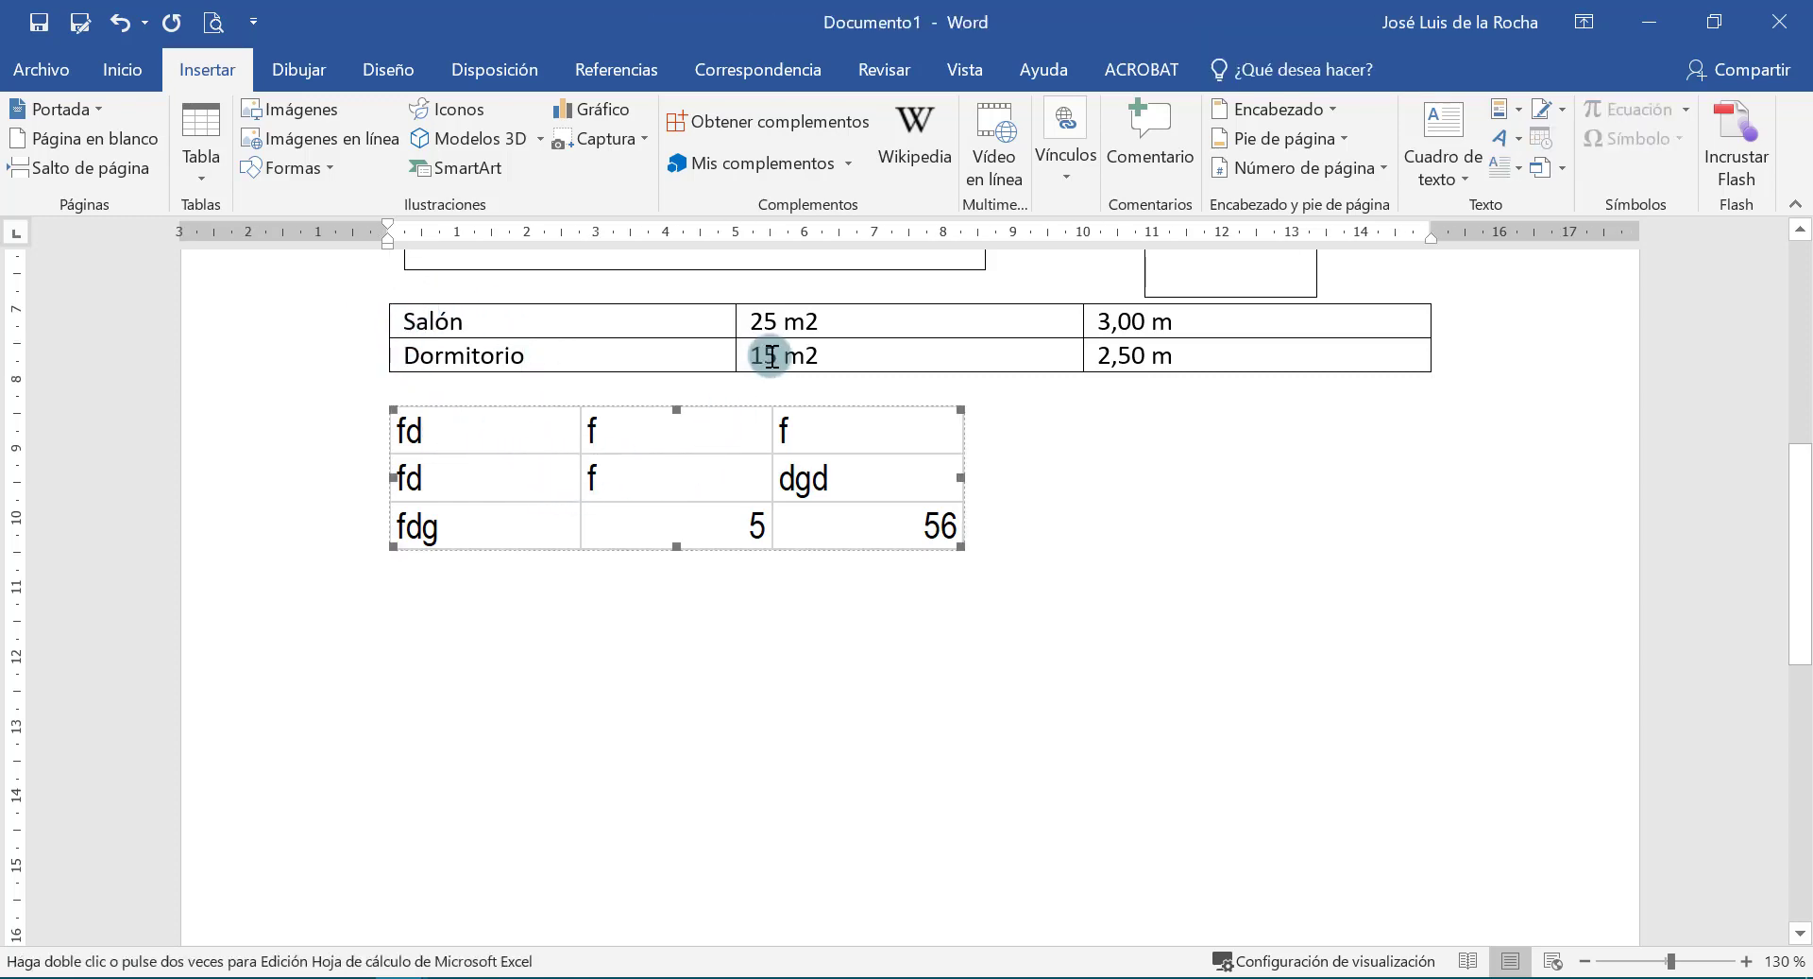
drag(966, 546, 803, 522)
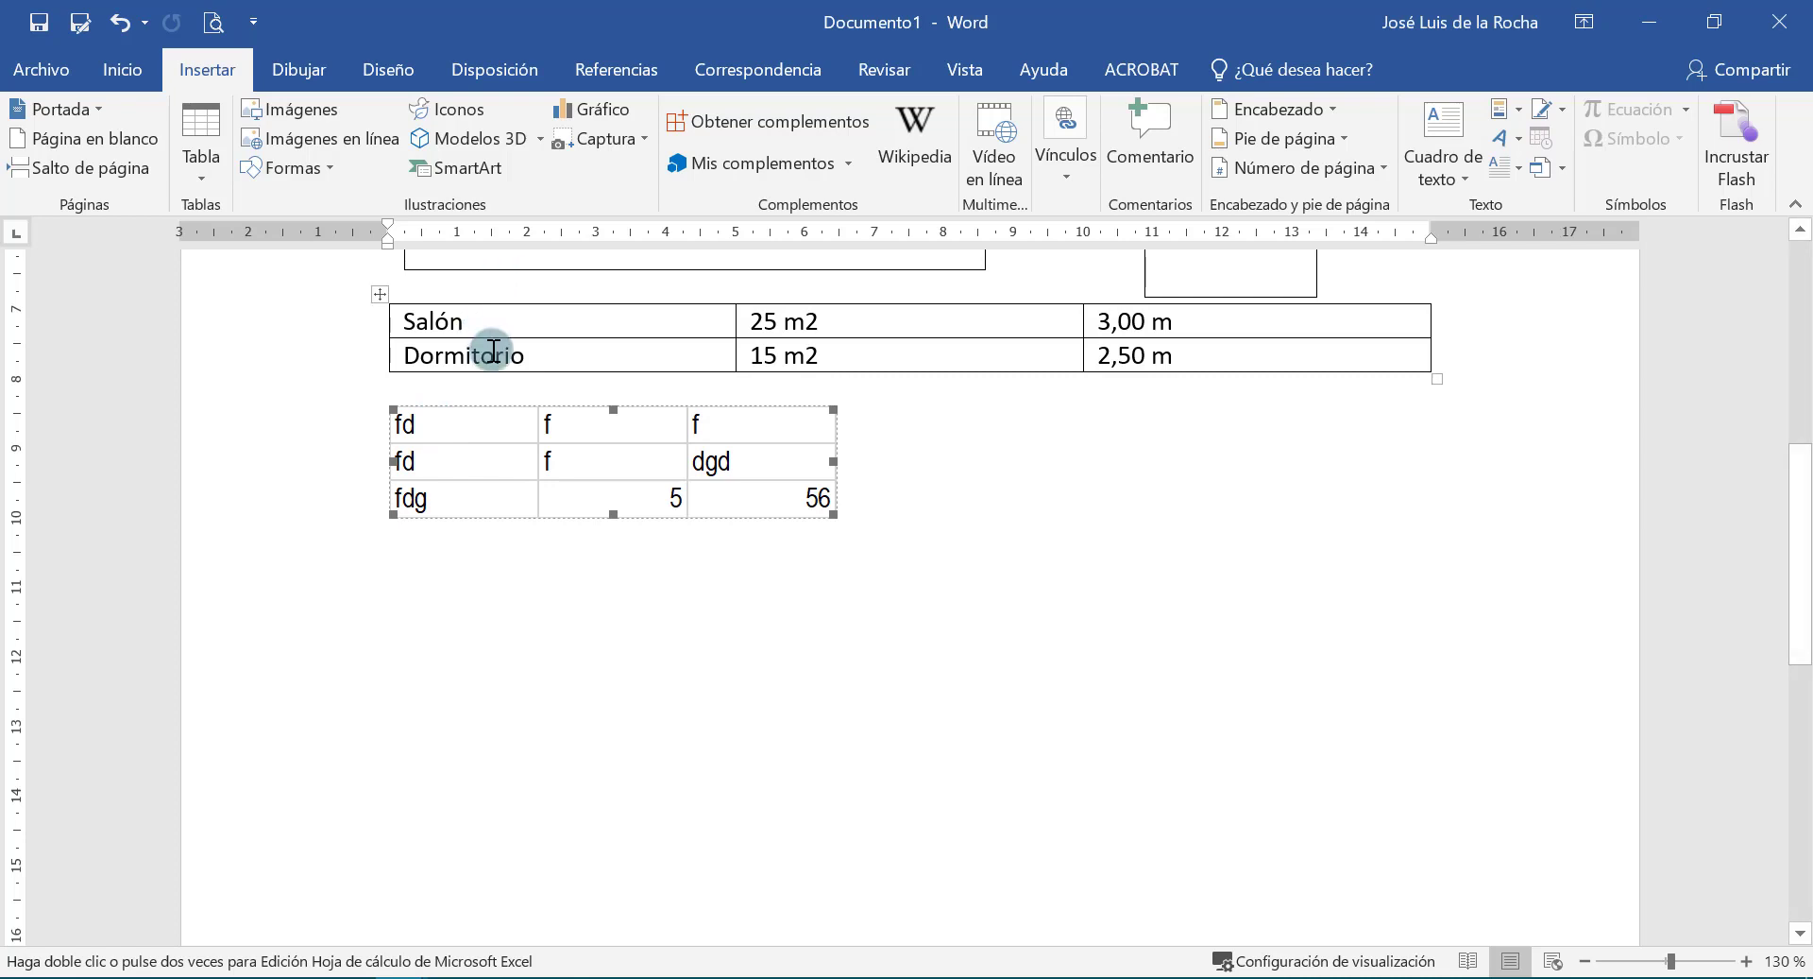
Edit the embedded spreadsheet to make A1:C3 bold and fill B2:C4 with yellow, and return to the document.
double_click(451, 422)
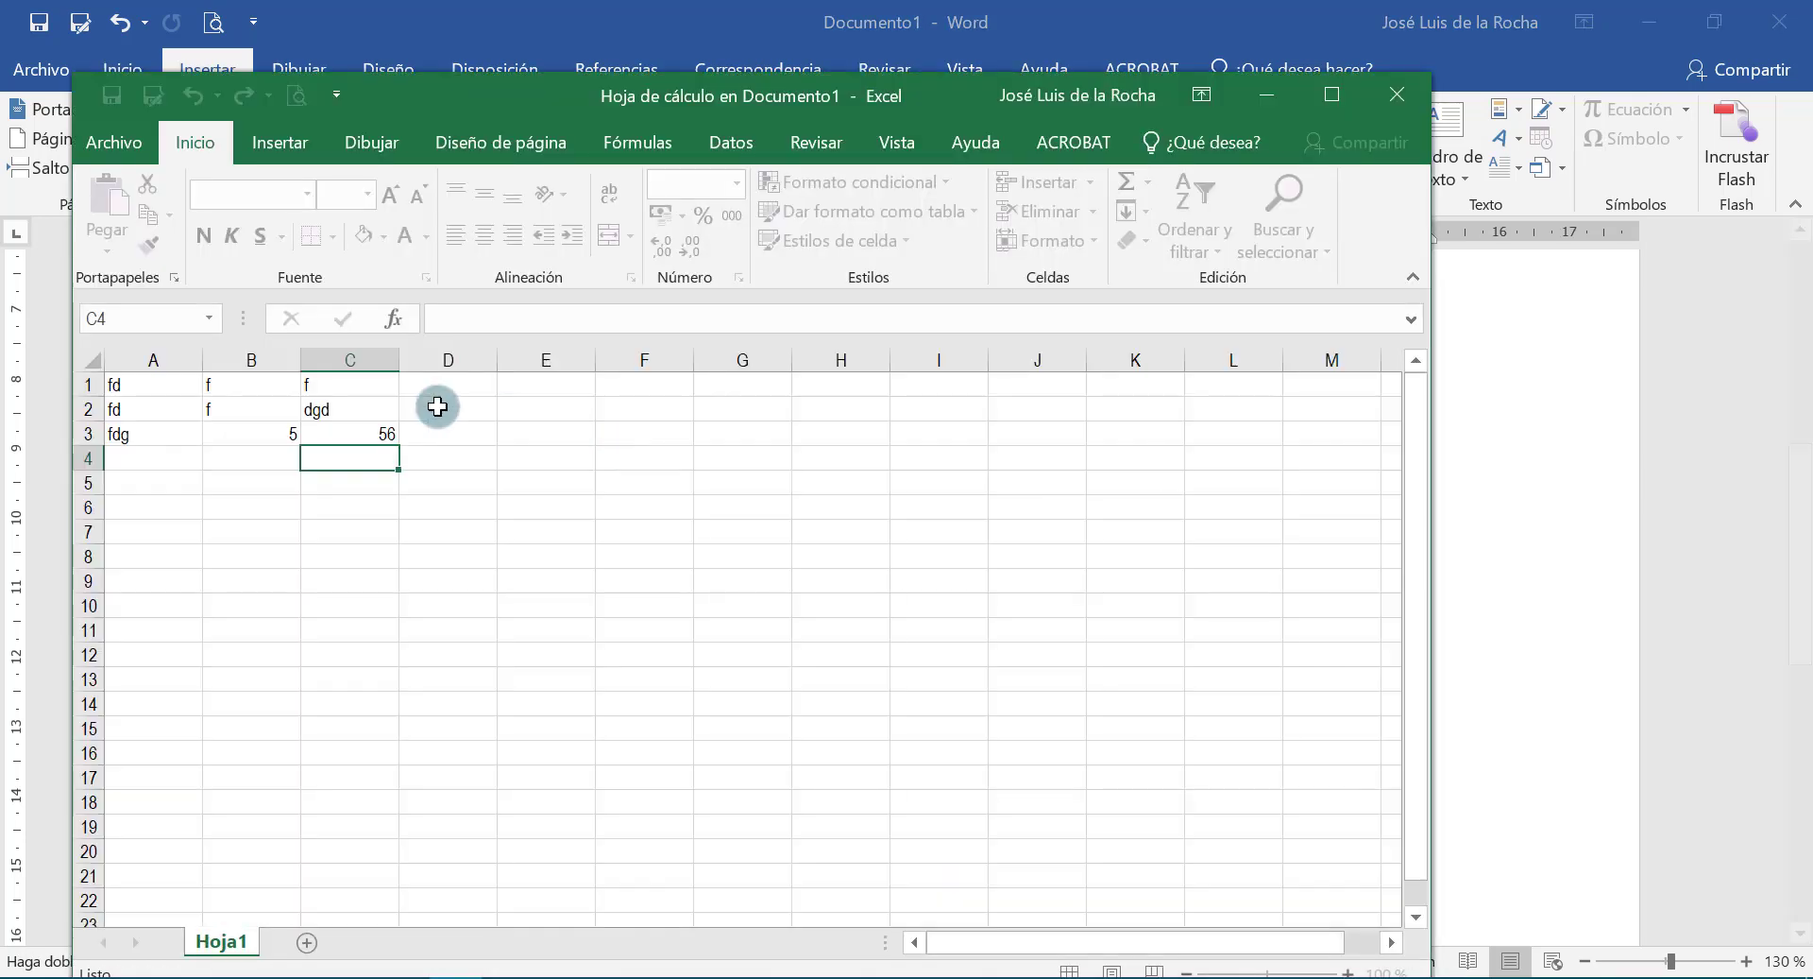
drag(397, 436, 133, 395)
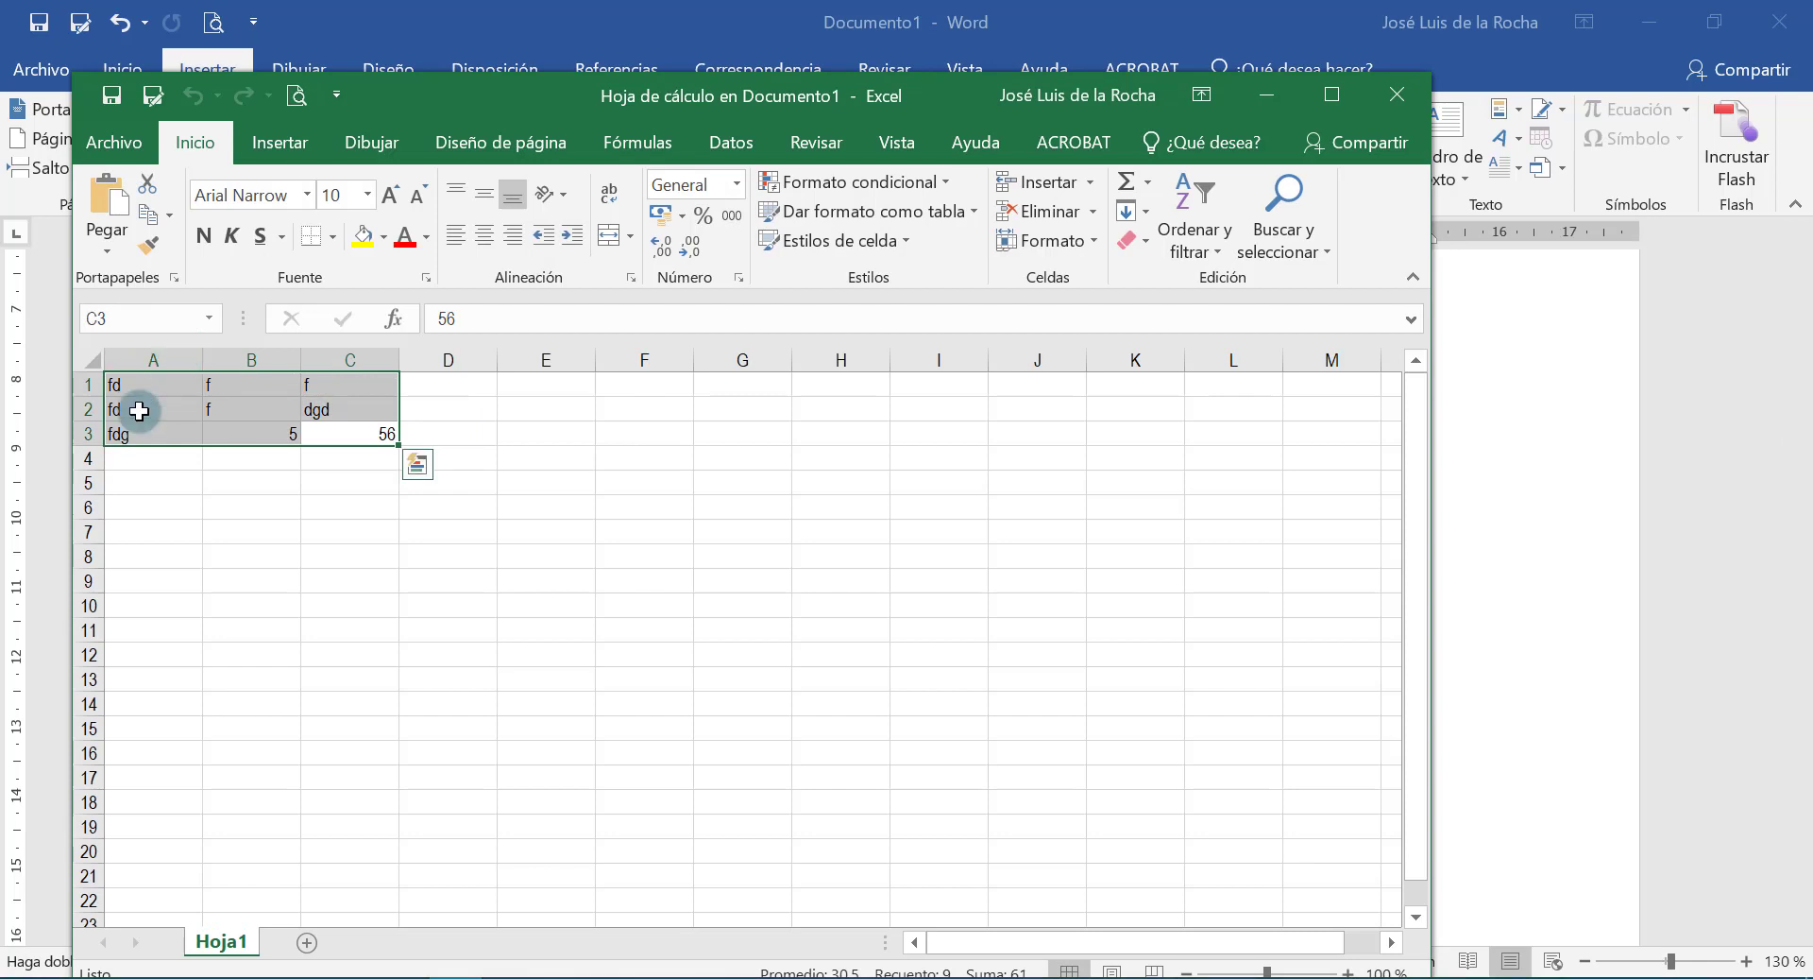
click(204, 237)
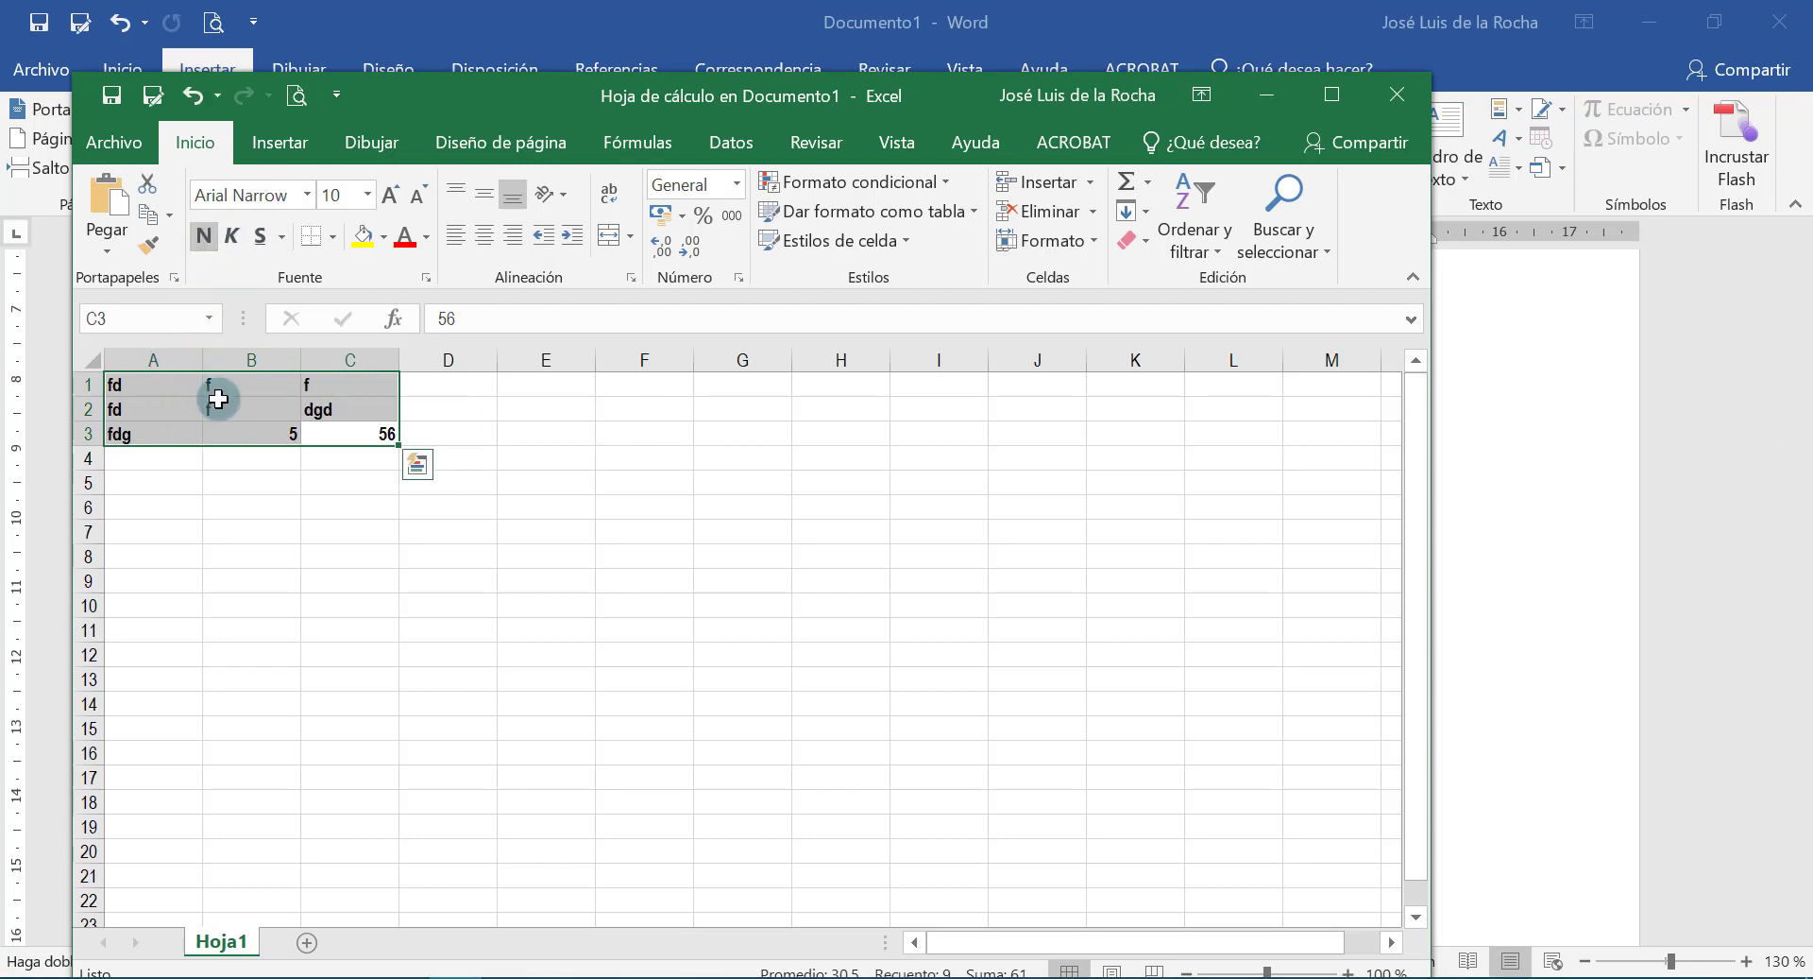
drag(275, 411, 382, 458)
click(362, 236)
click(1357, 53)
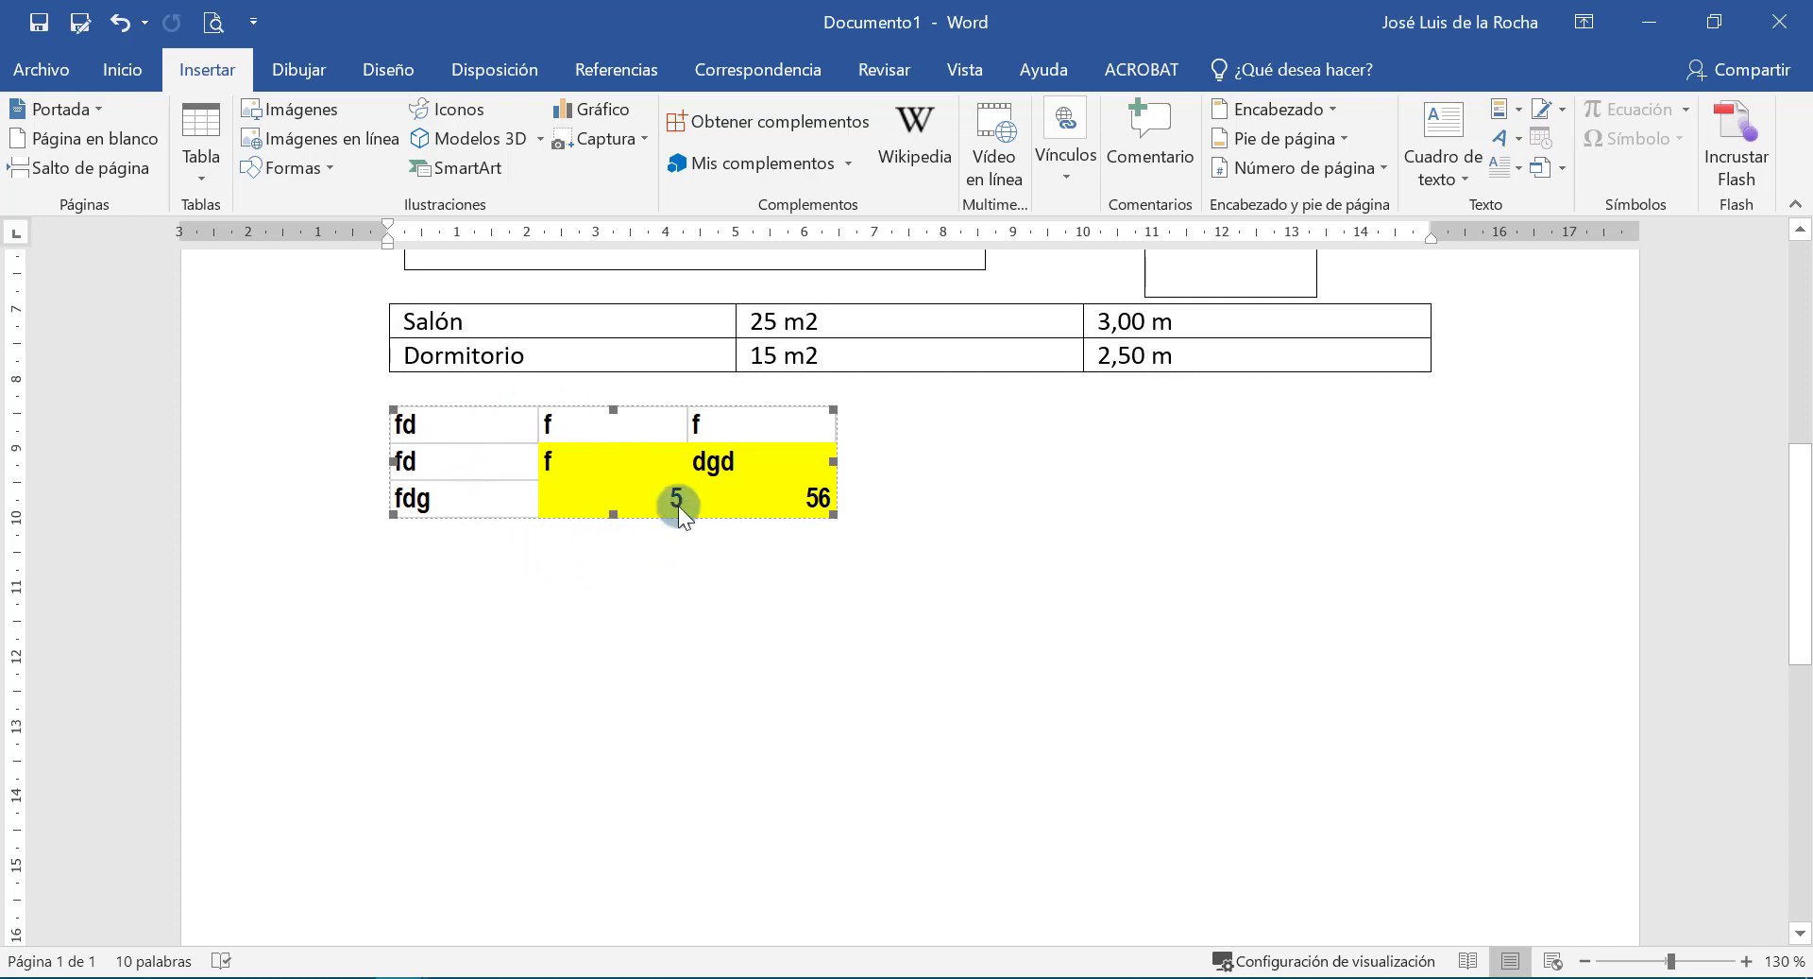
double_click(676, 437)
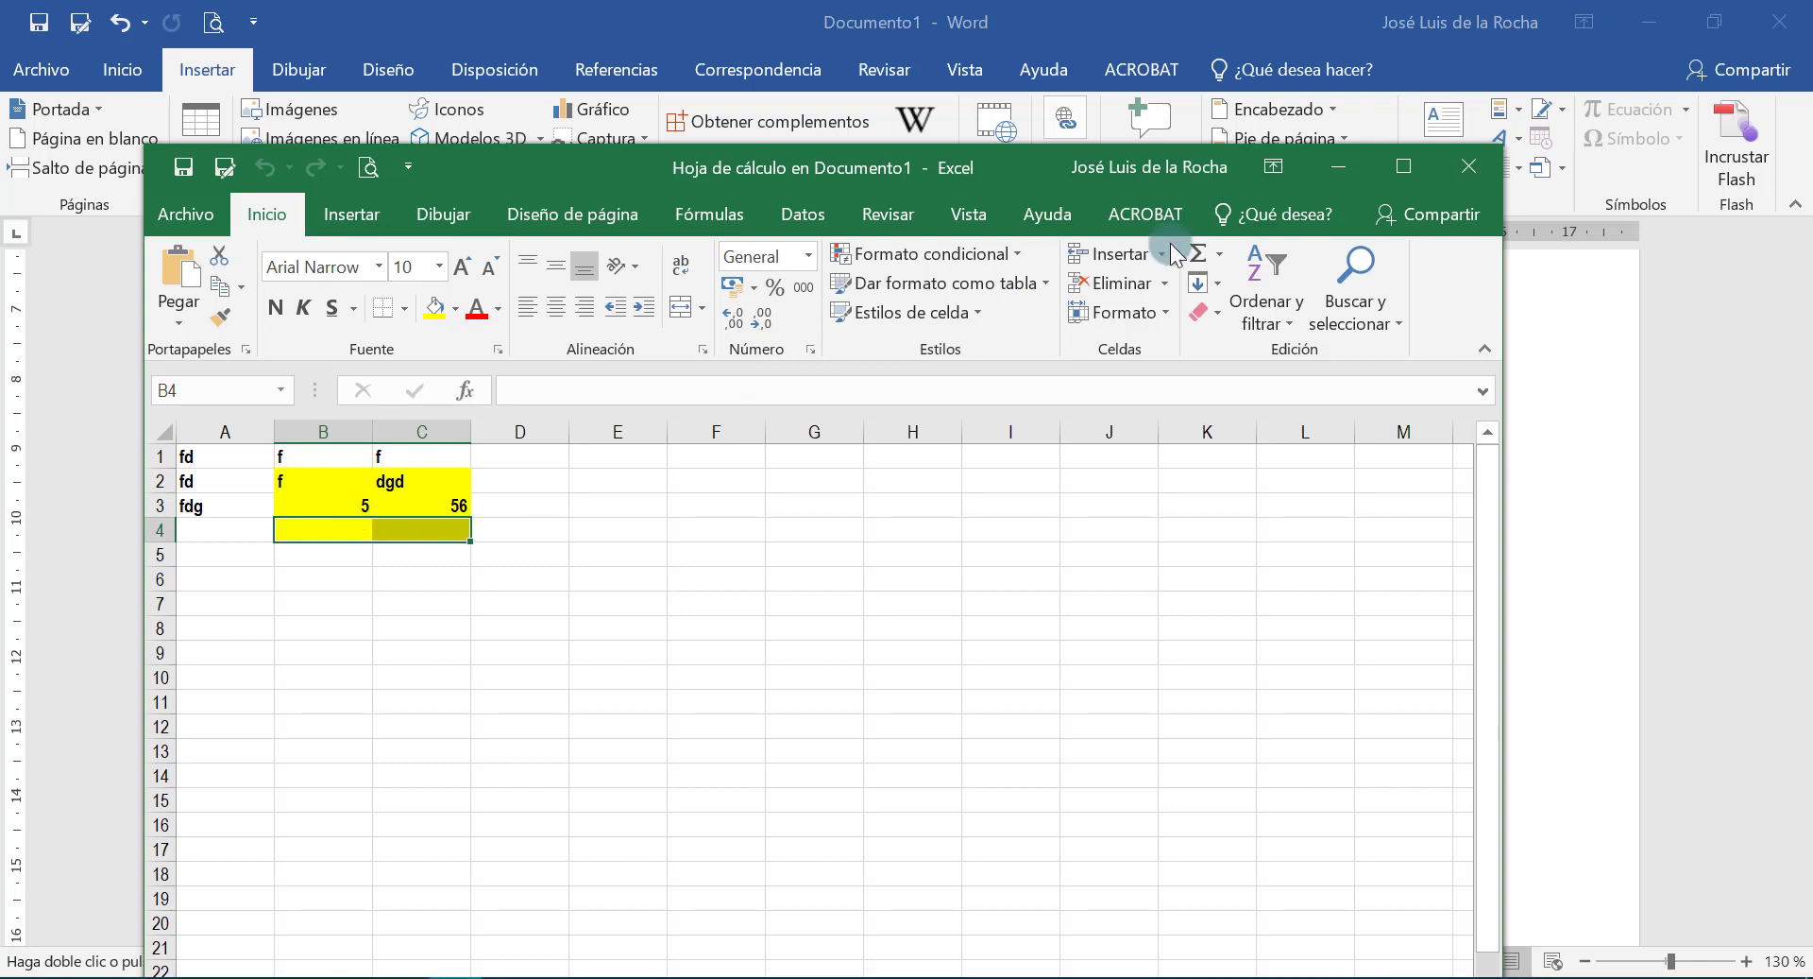
click(1470, 154)
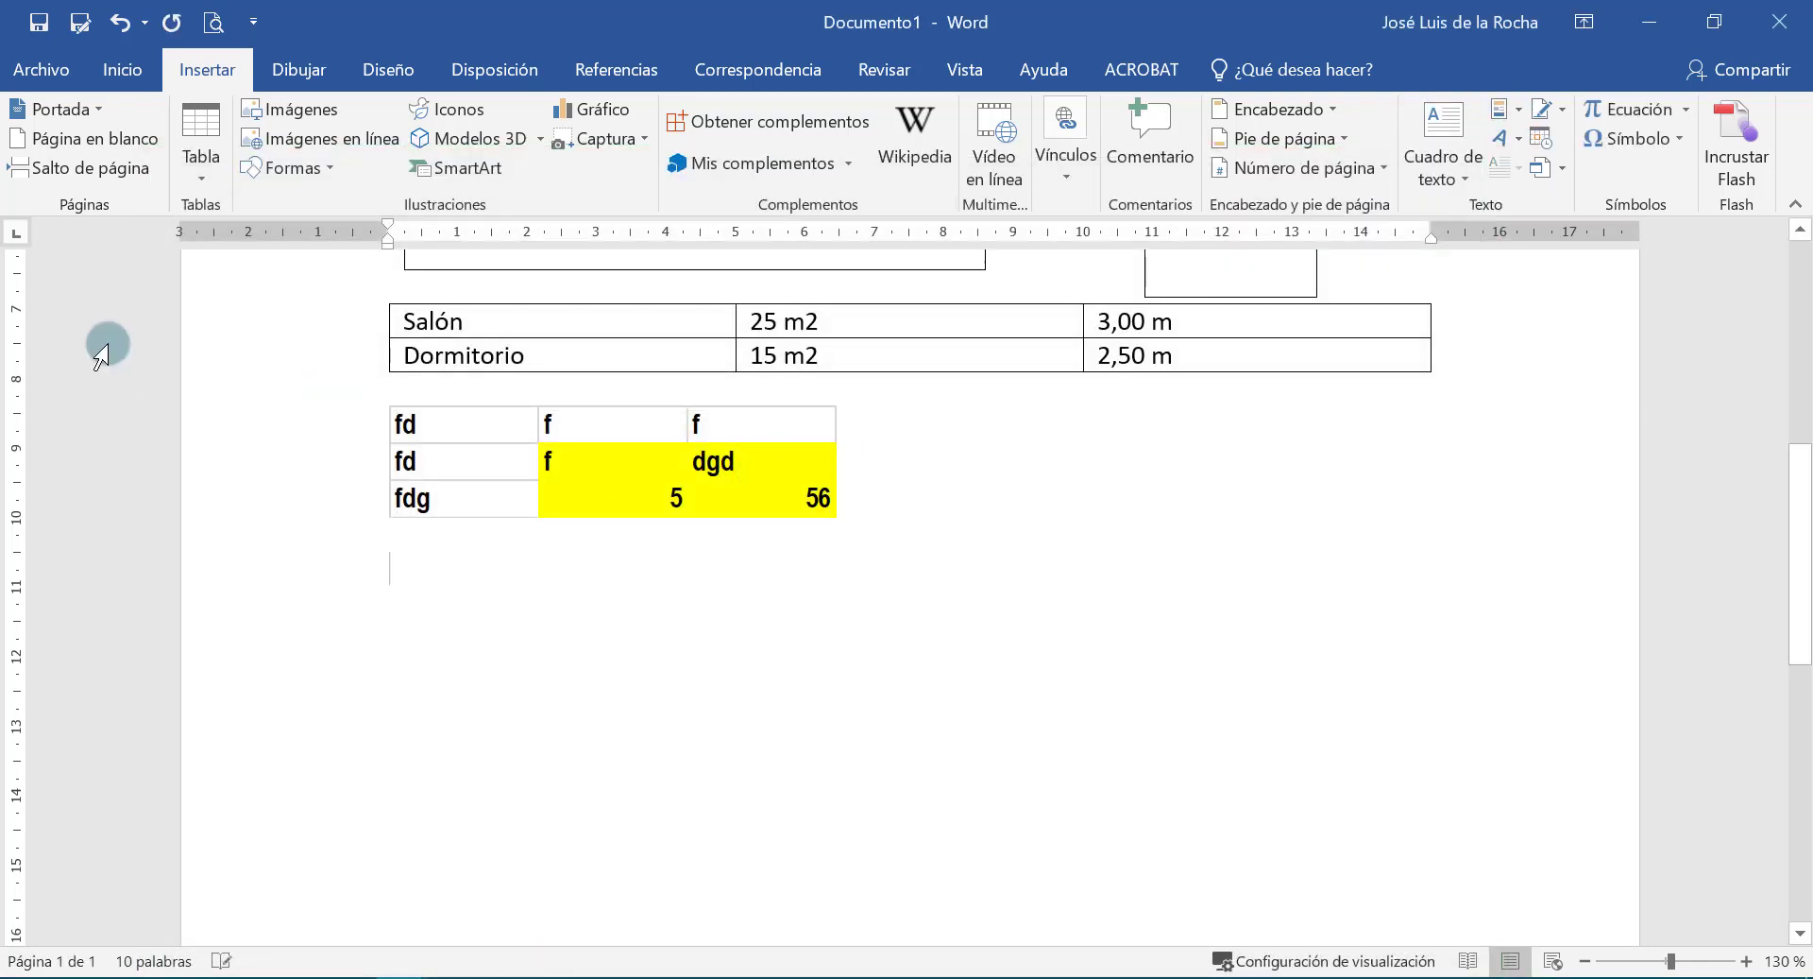
Insert the Tabla doble quick table below the embedded spreadsheet and place the cursor beneath it.
click(190, 161)
mouse_move(262, 593)
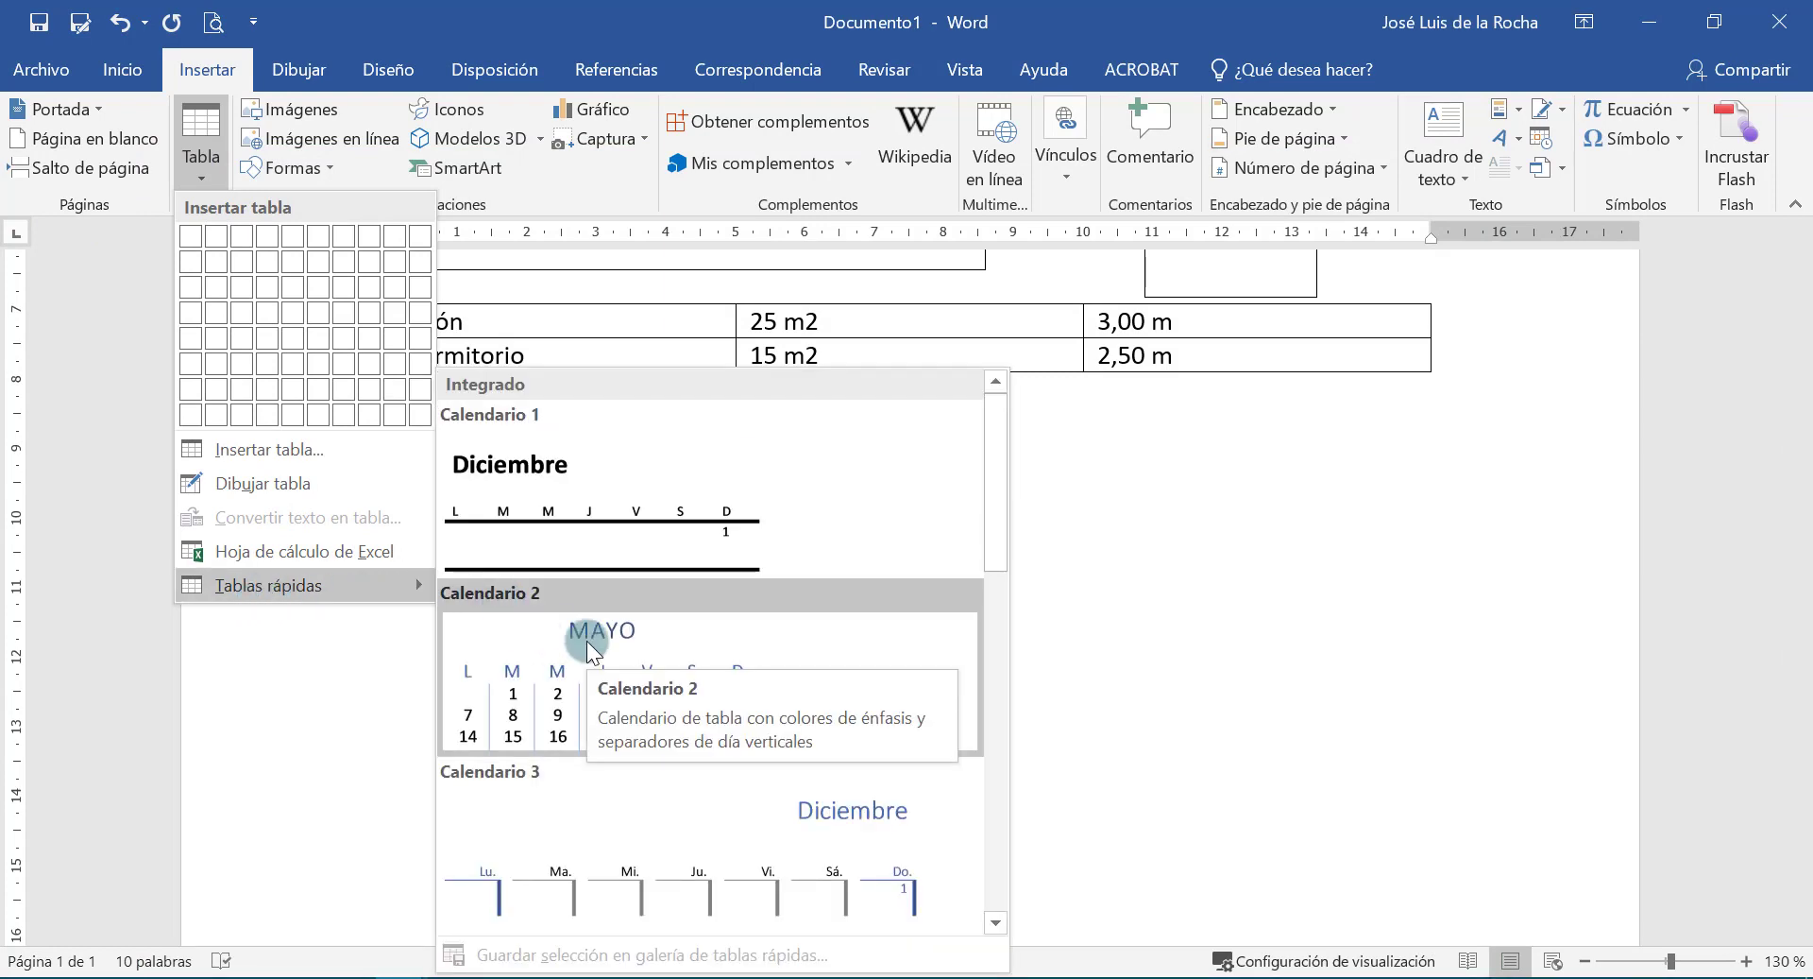
scroll(649, 629, down, 5)
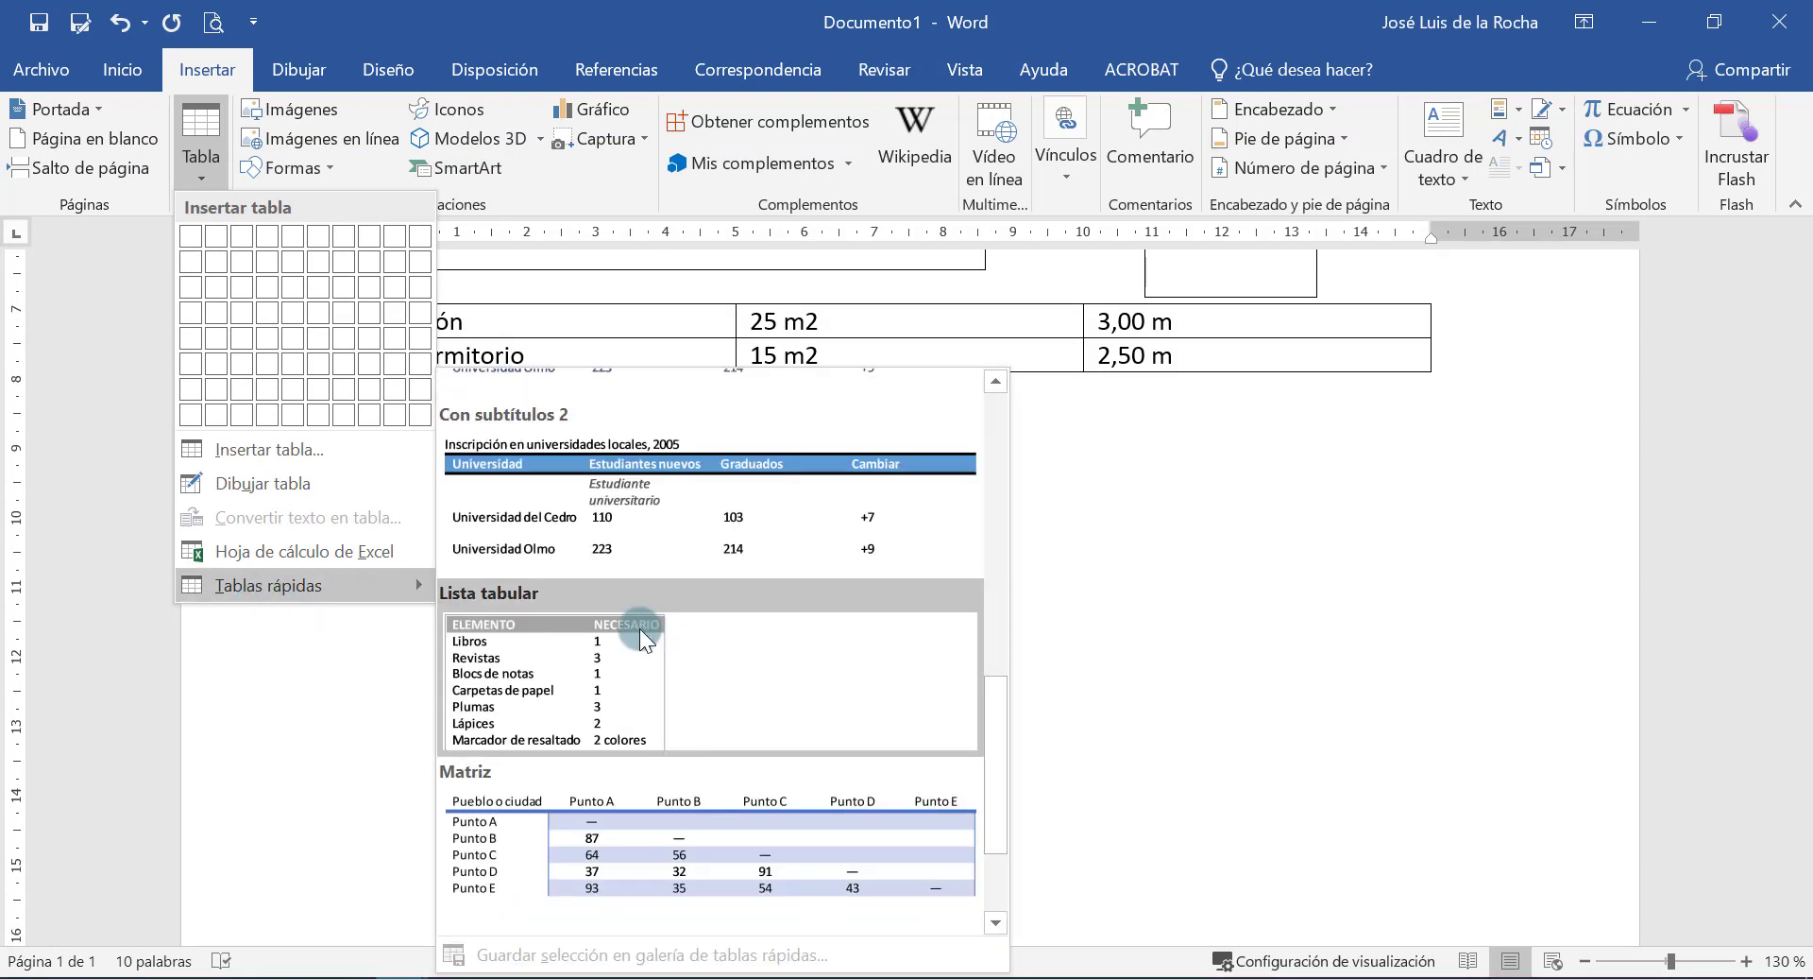
scroll(587, 689, down, 2)
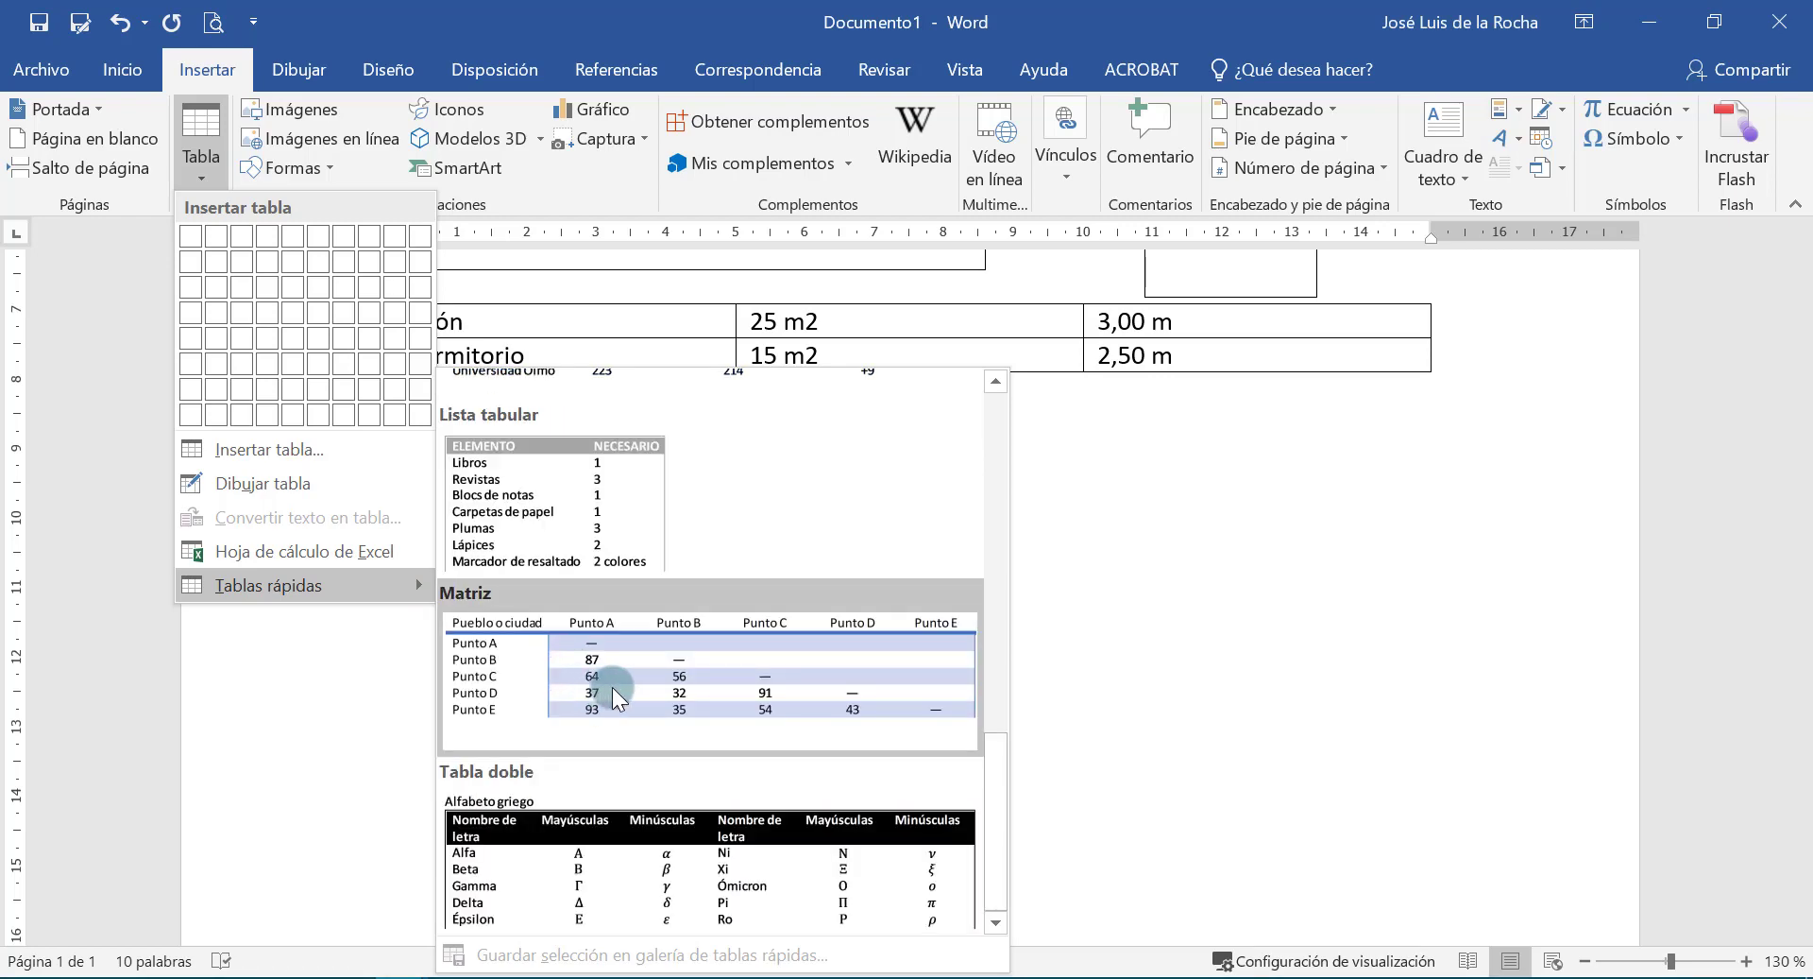
click(610, 827)
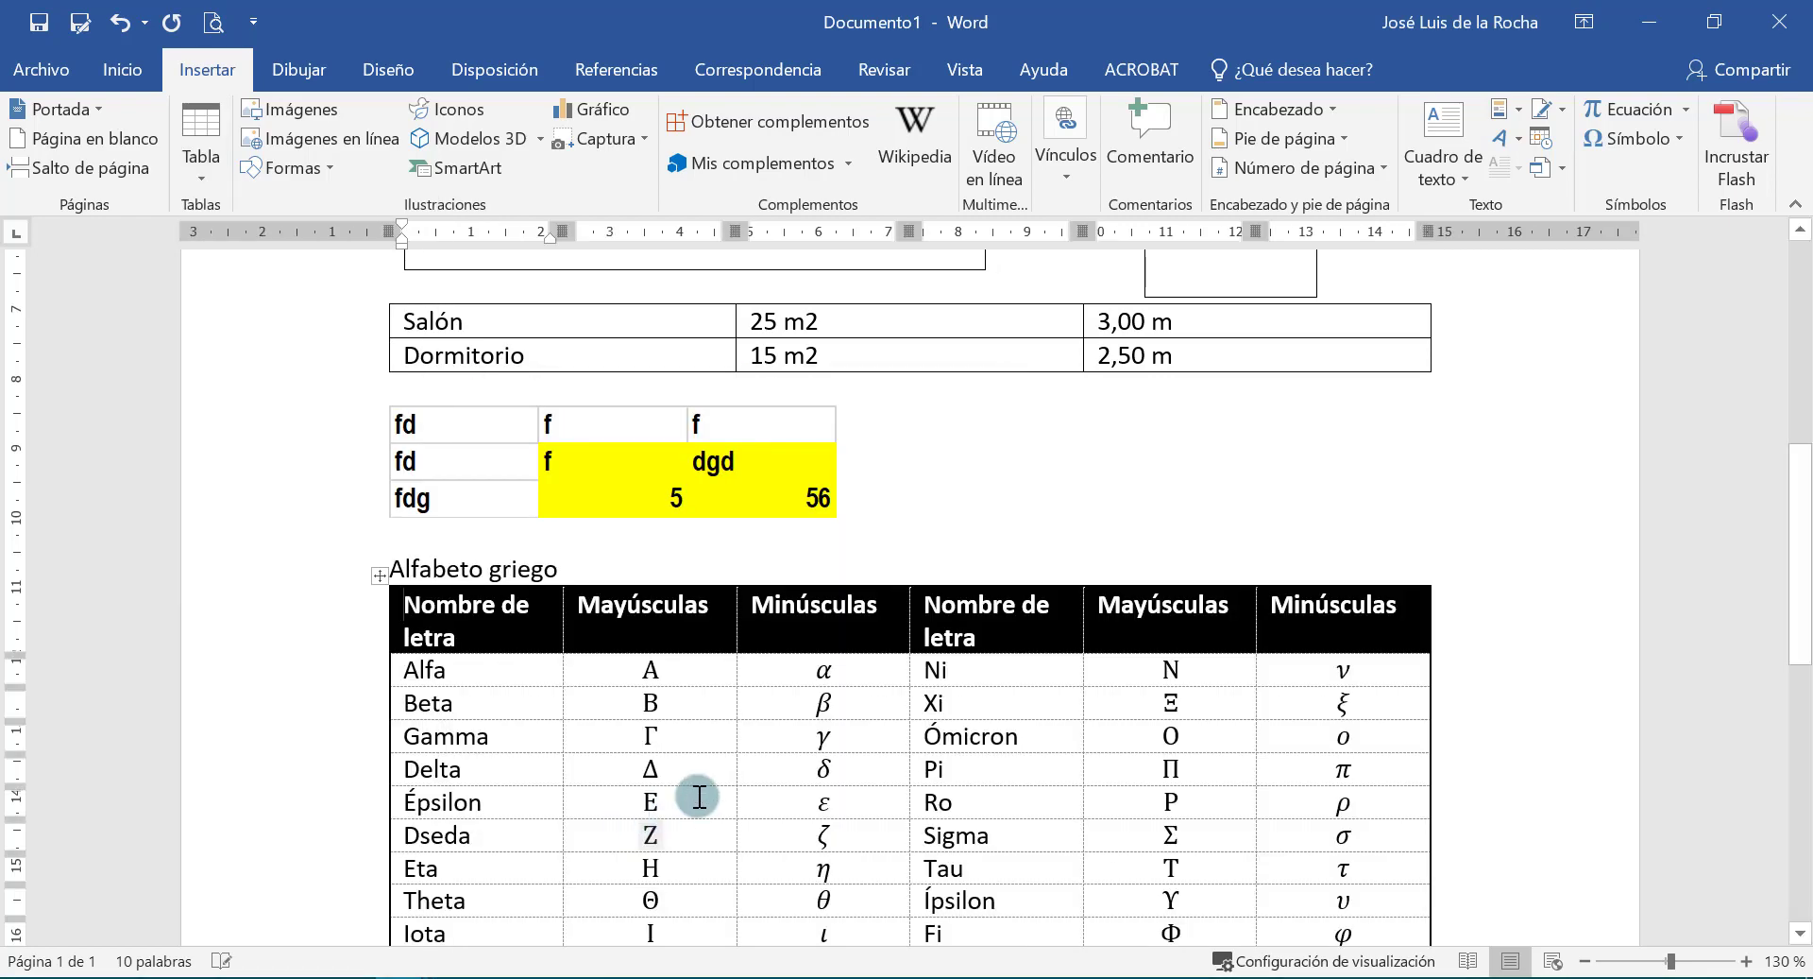
scroll(699, 699, down, 3)
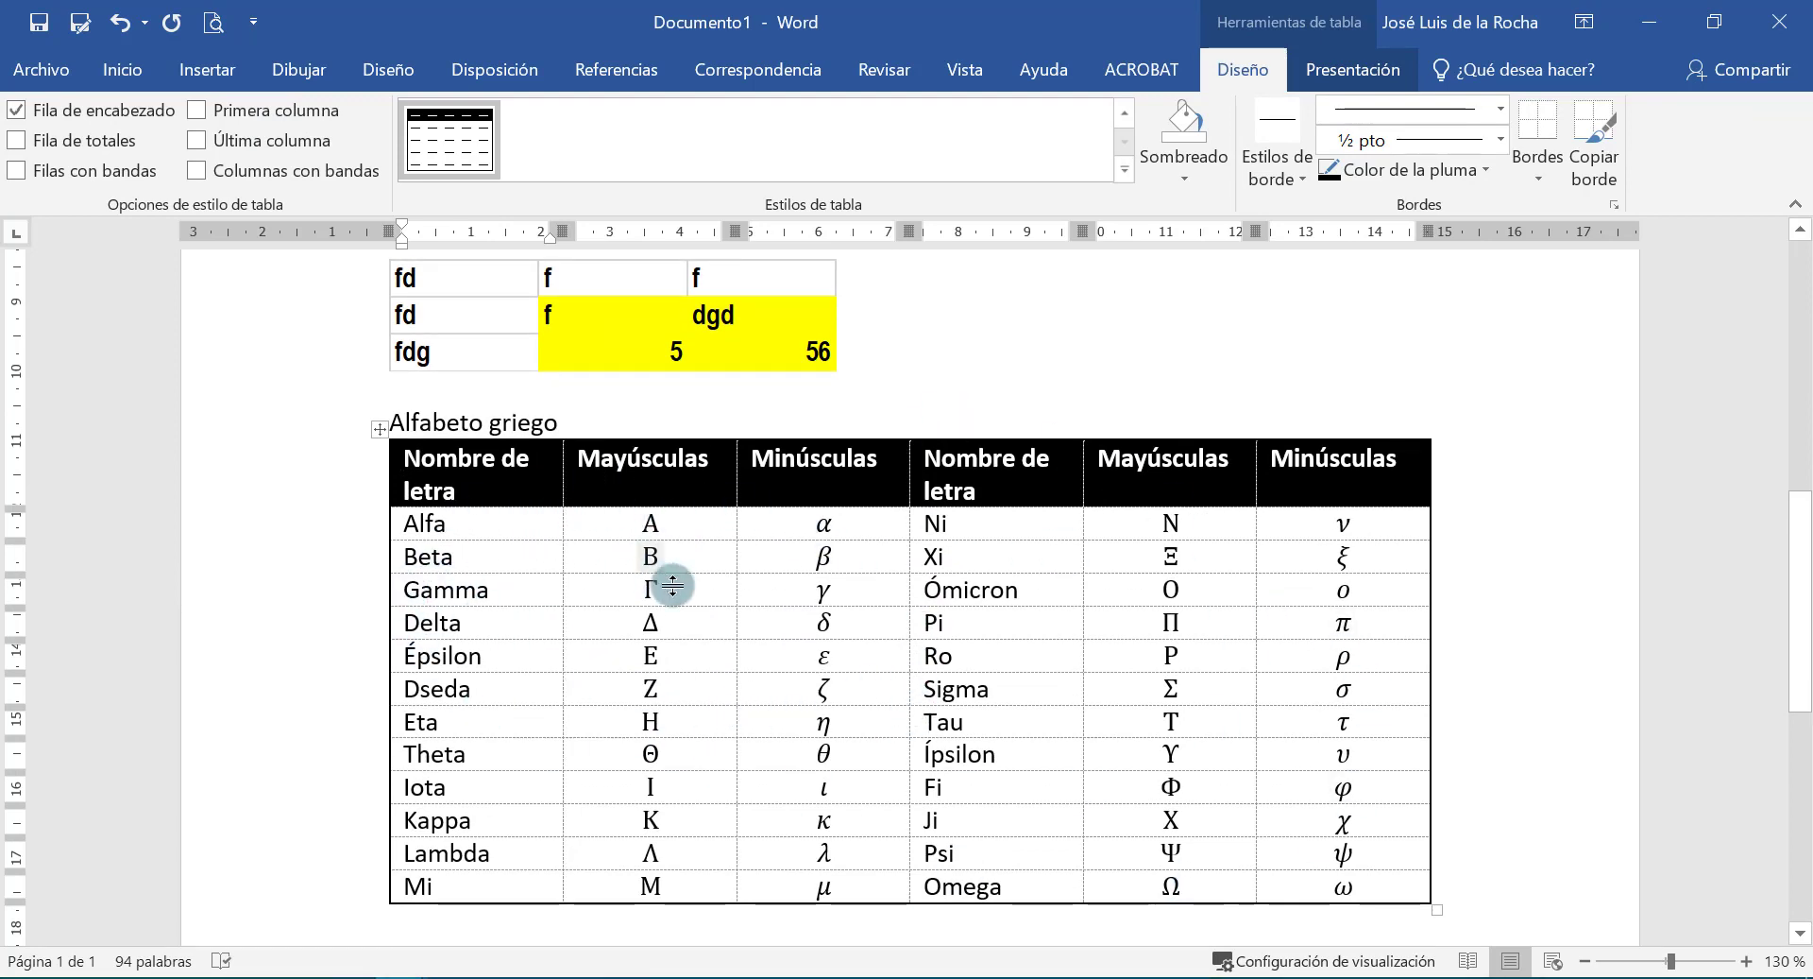
scroll(542, 720, down, 6)
click(541, 724)
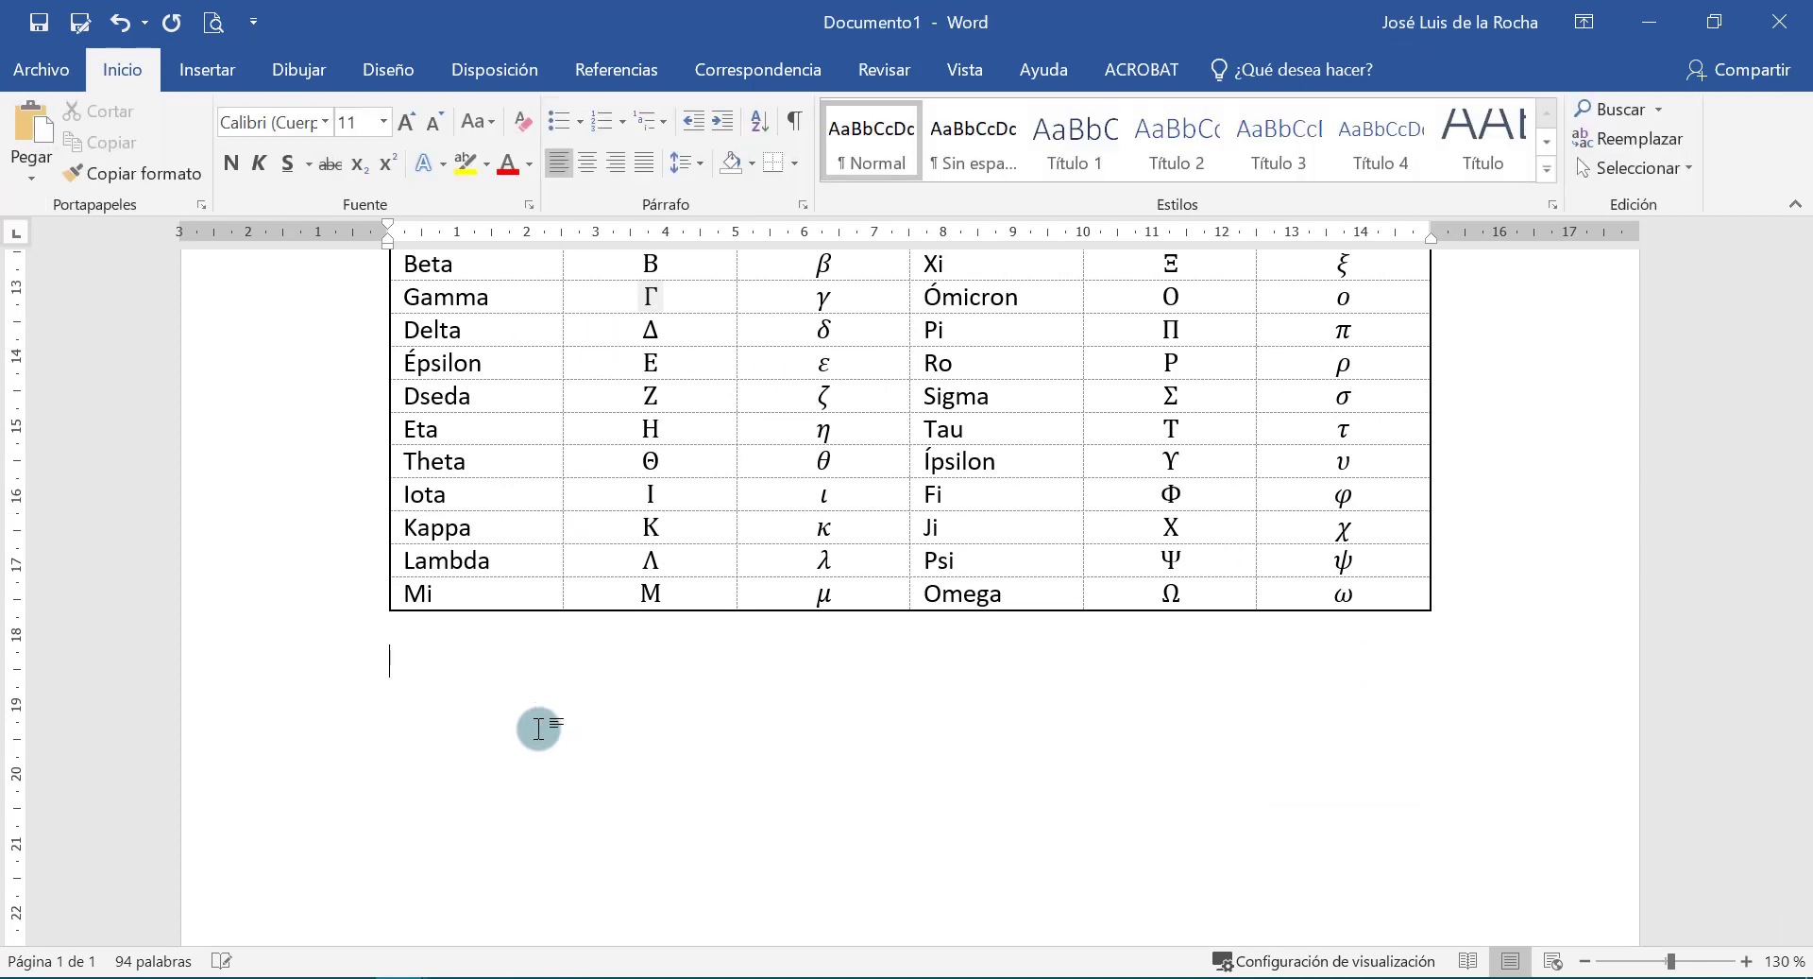
Select the entire Salón and Dormitorio table and start saving it to the quick tables gallery.
scroll(510, 723, up, 3)
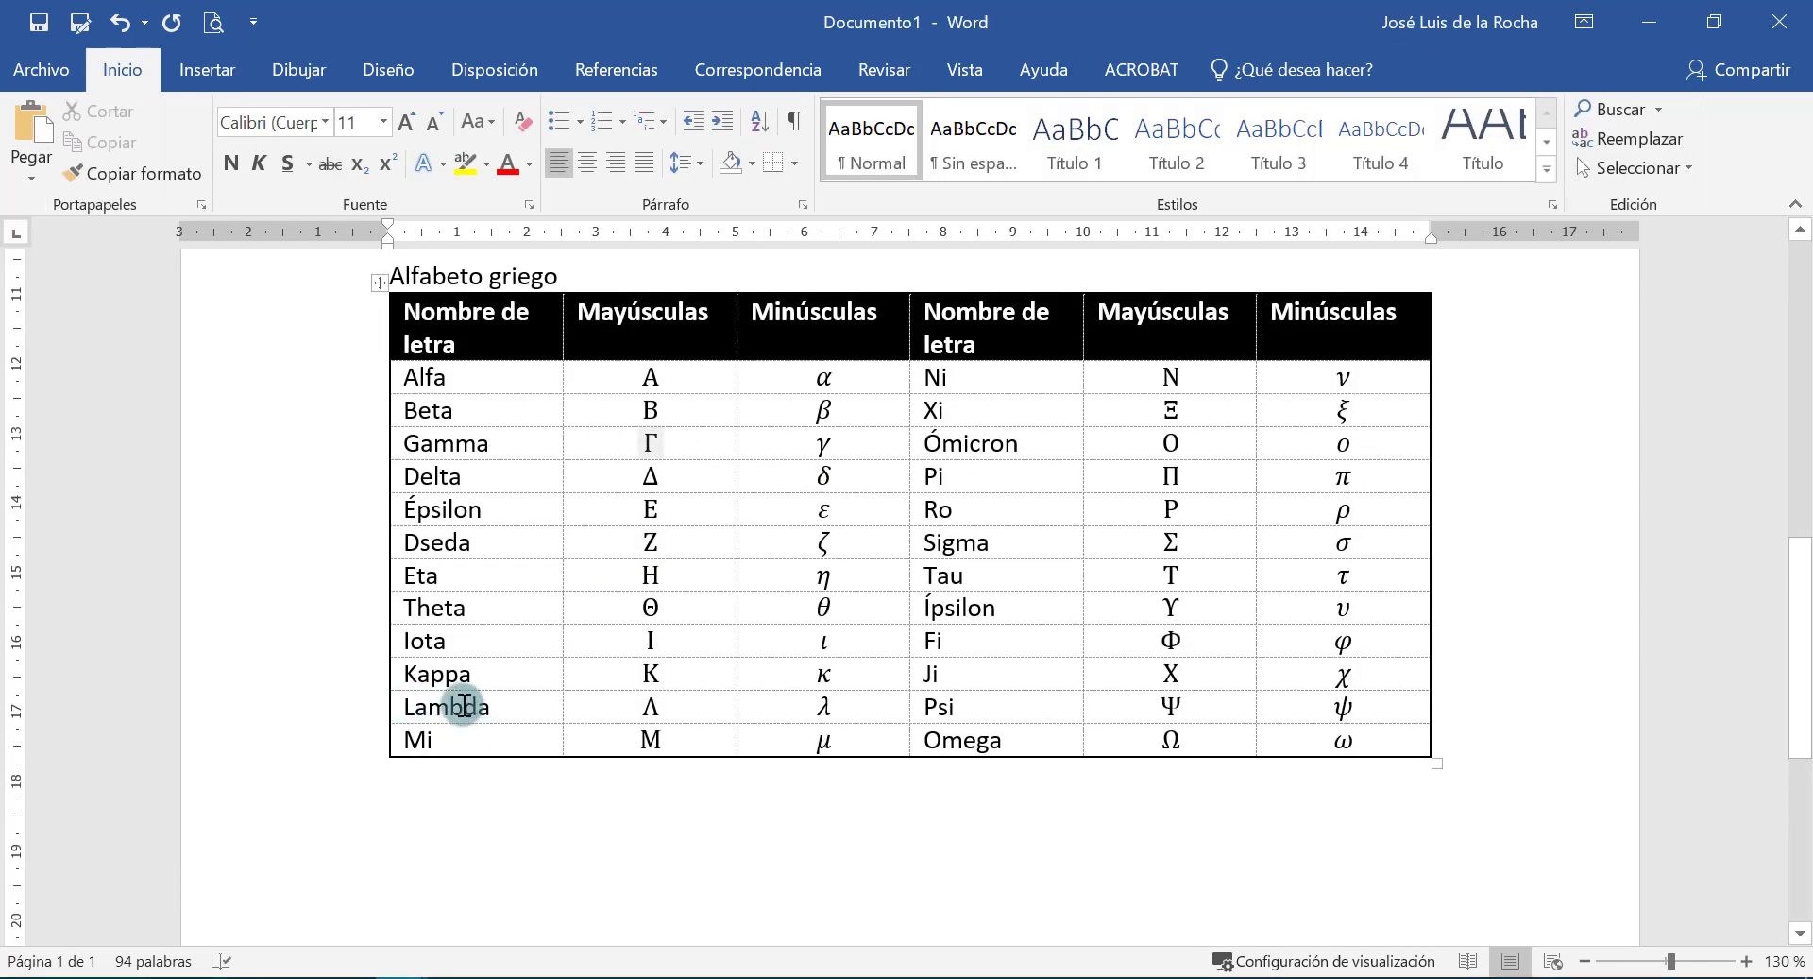
scroll(416, 574, up, 15)
click(444, 794)
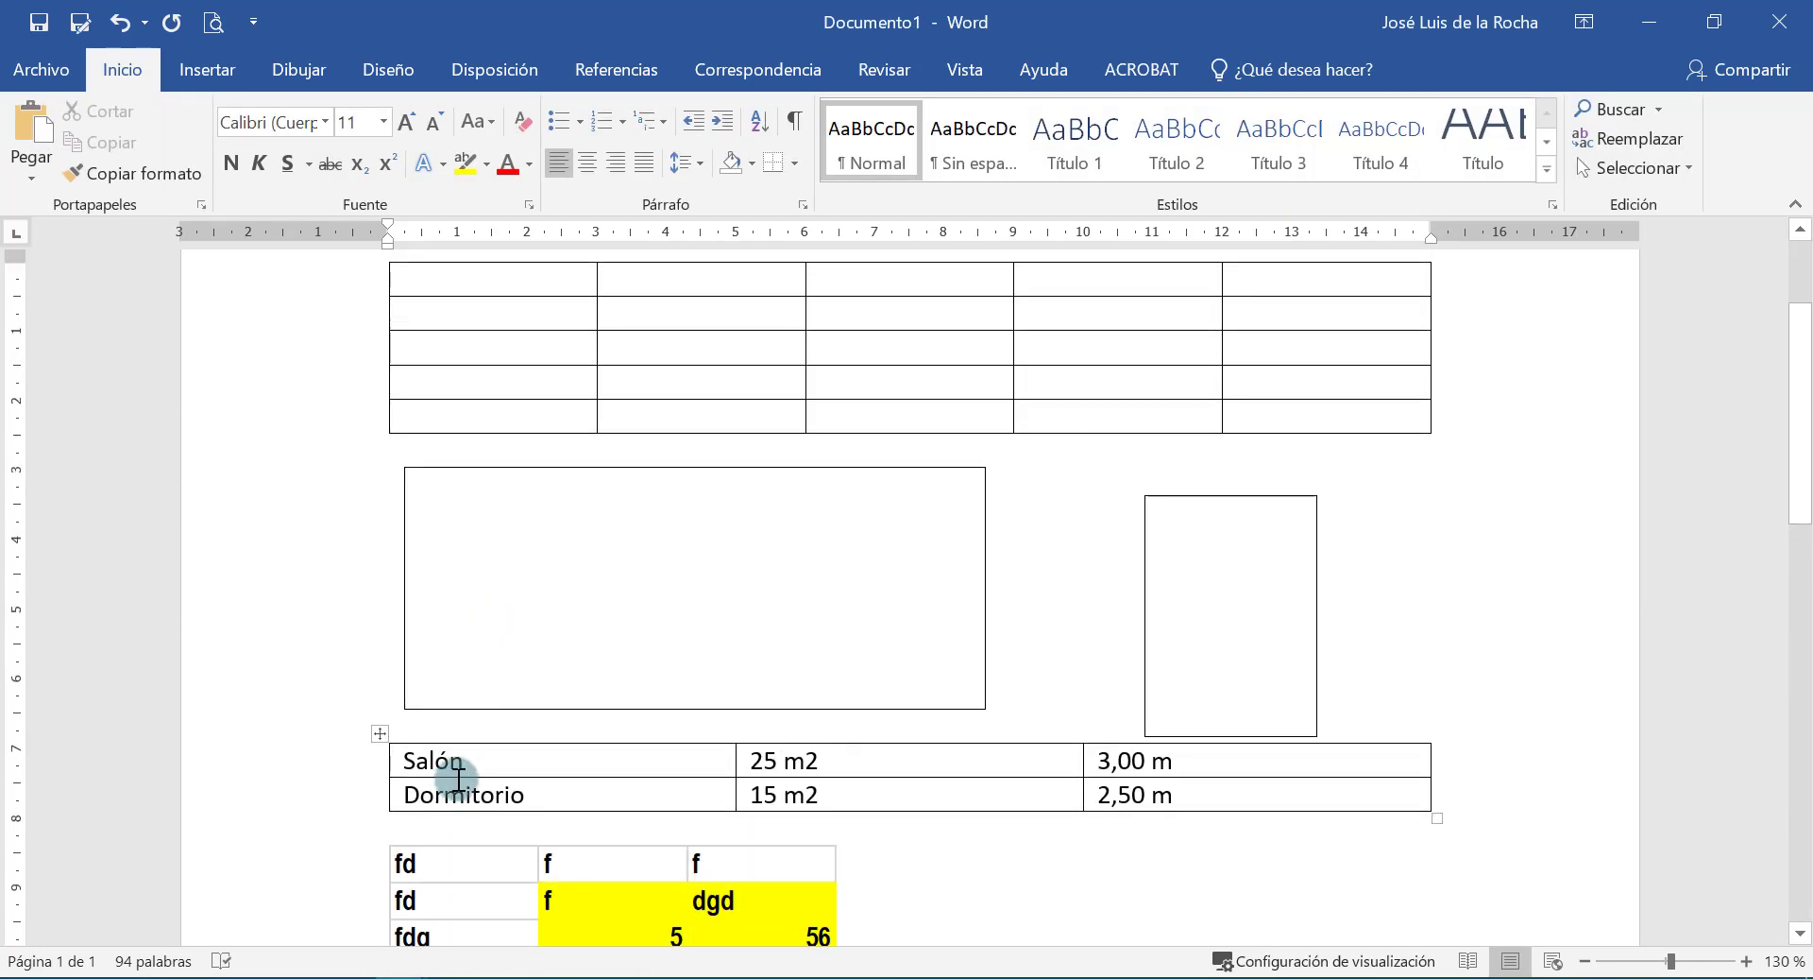
click(380, 733)
click(206, 69)
click(201, 132)
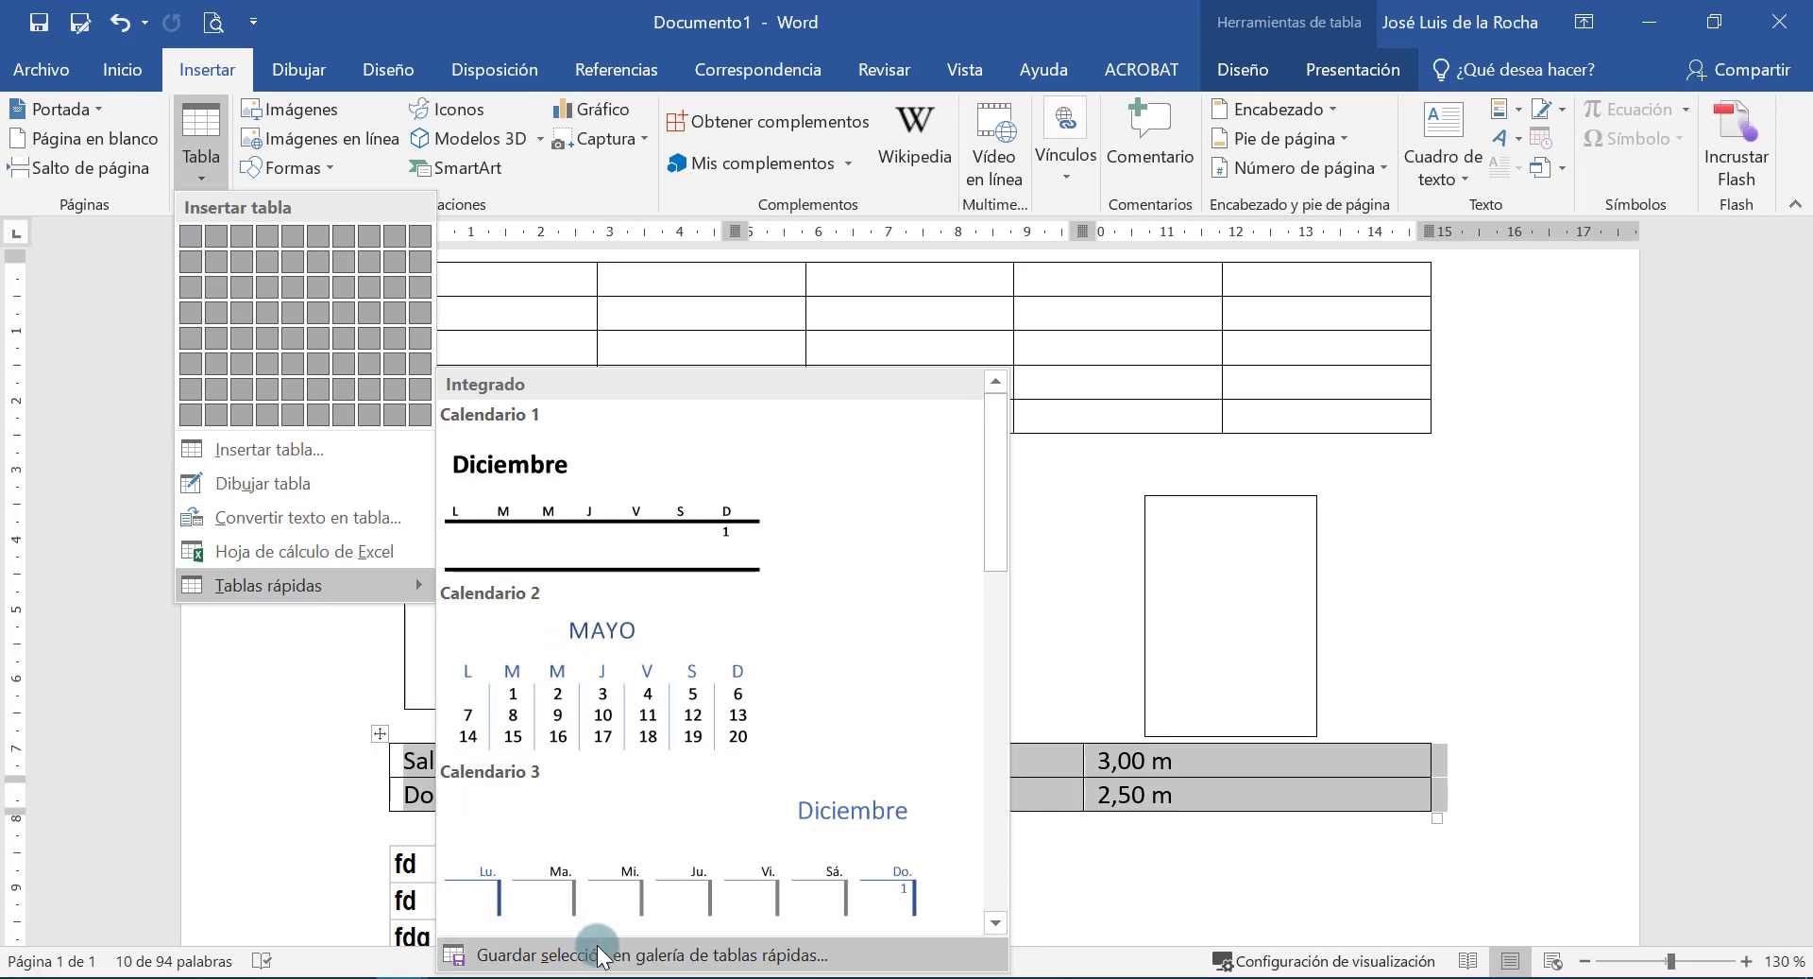
click(599, 954)
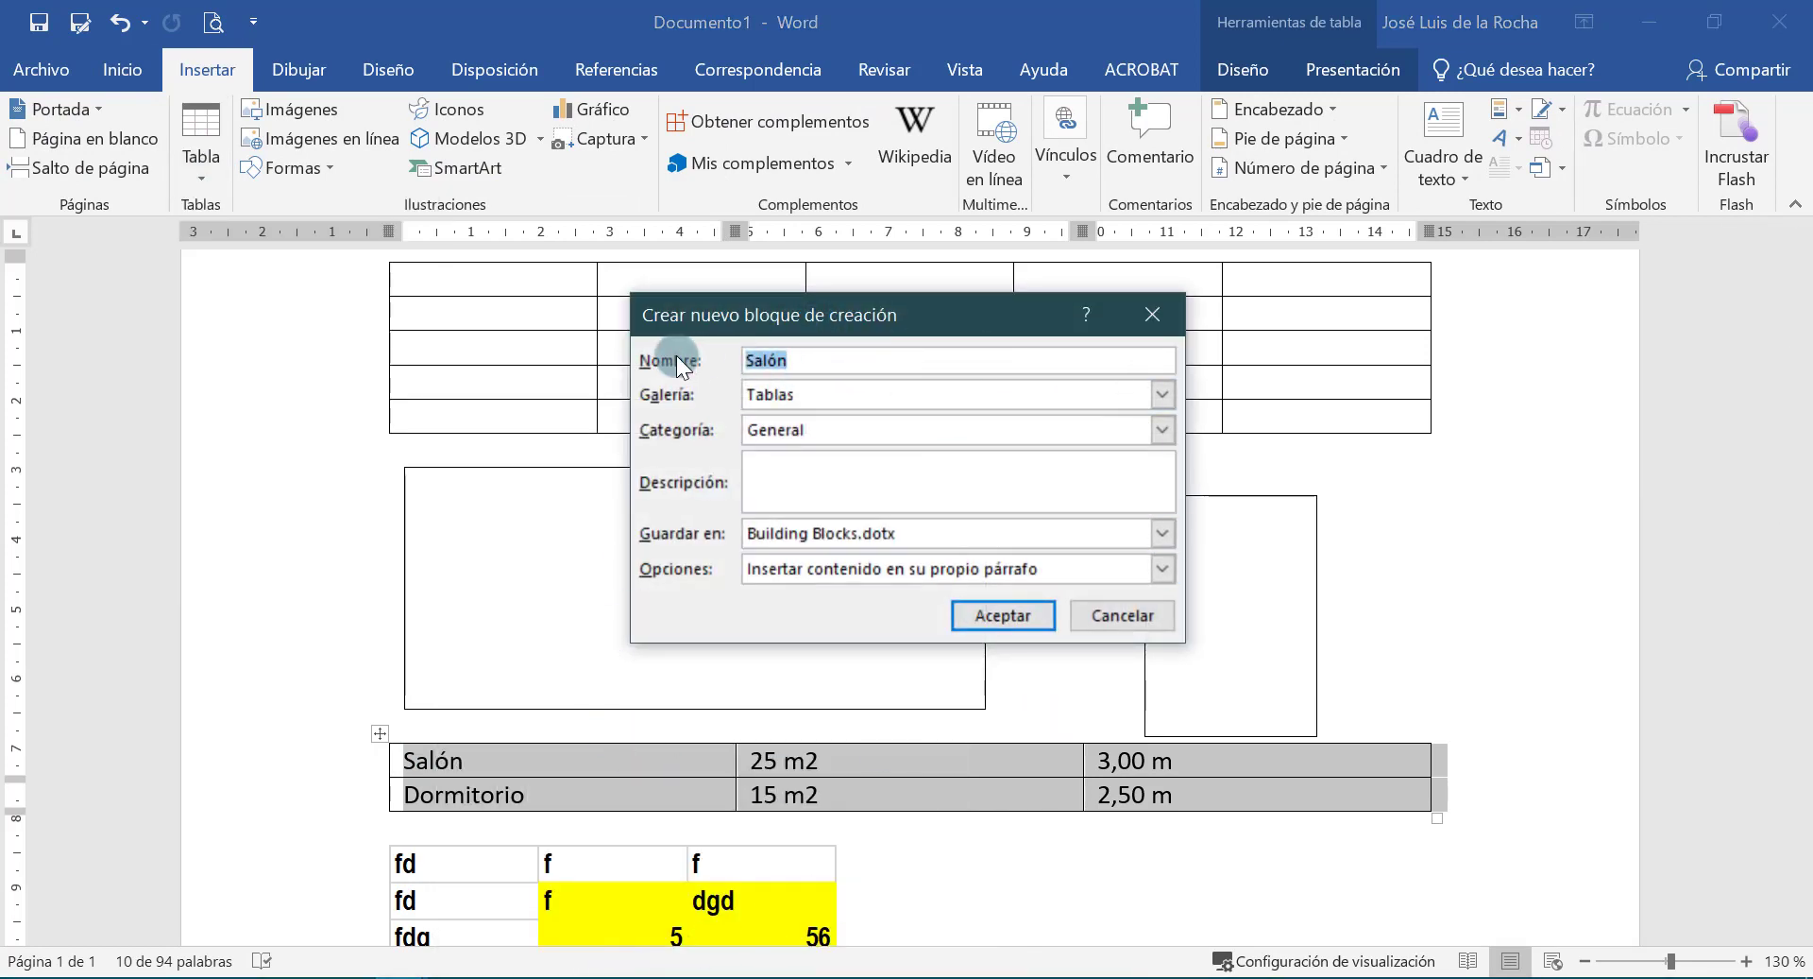
Name the building block Superficies, keep Building Blocks.dotx as its storage file, and save it.
text(Superf)
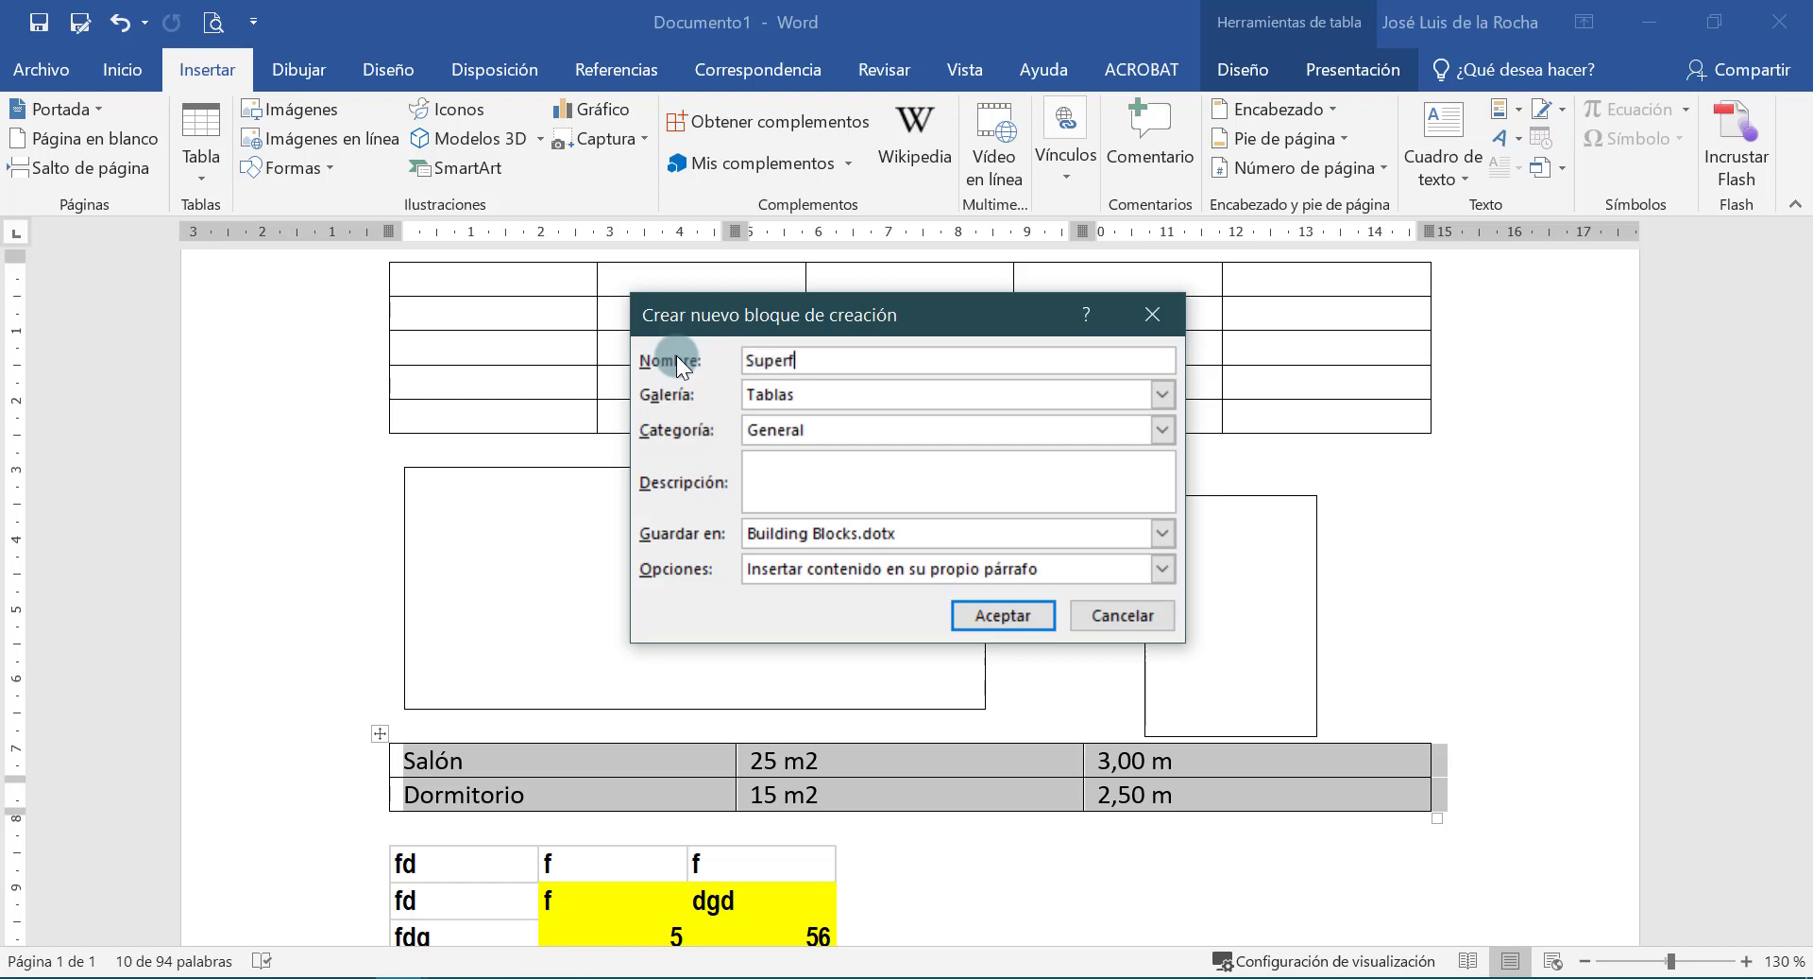
text(icies)
click(1162, 533)
click(1163, 533)
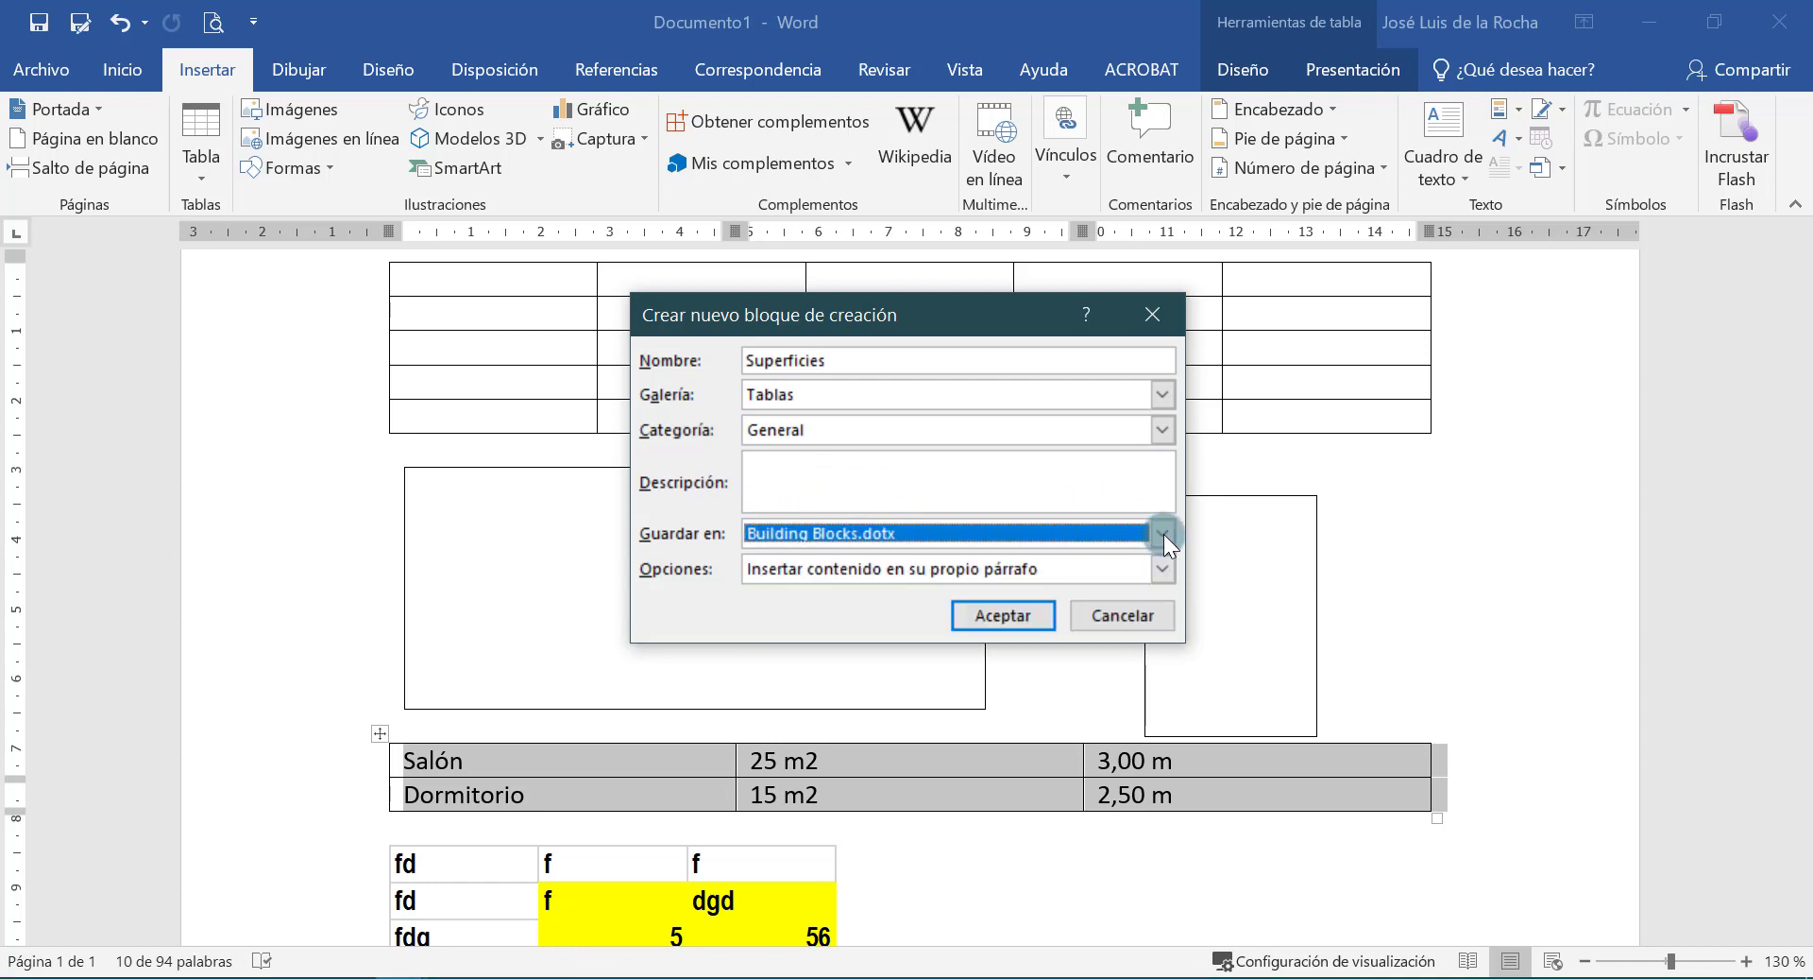
click(1162, 532)
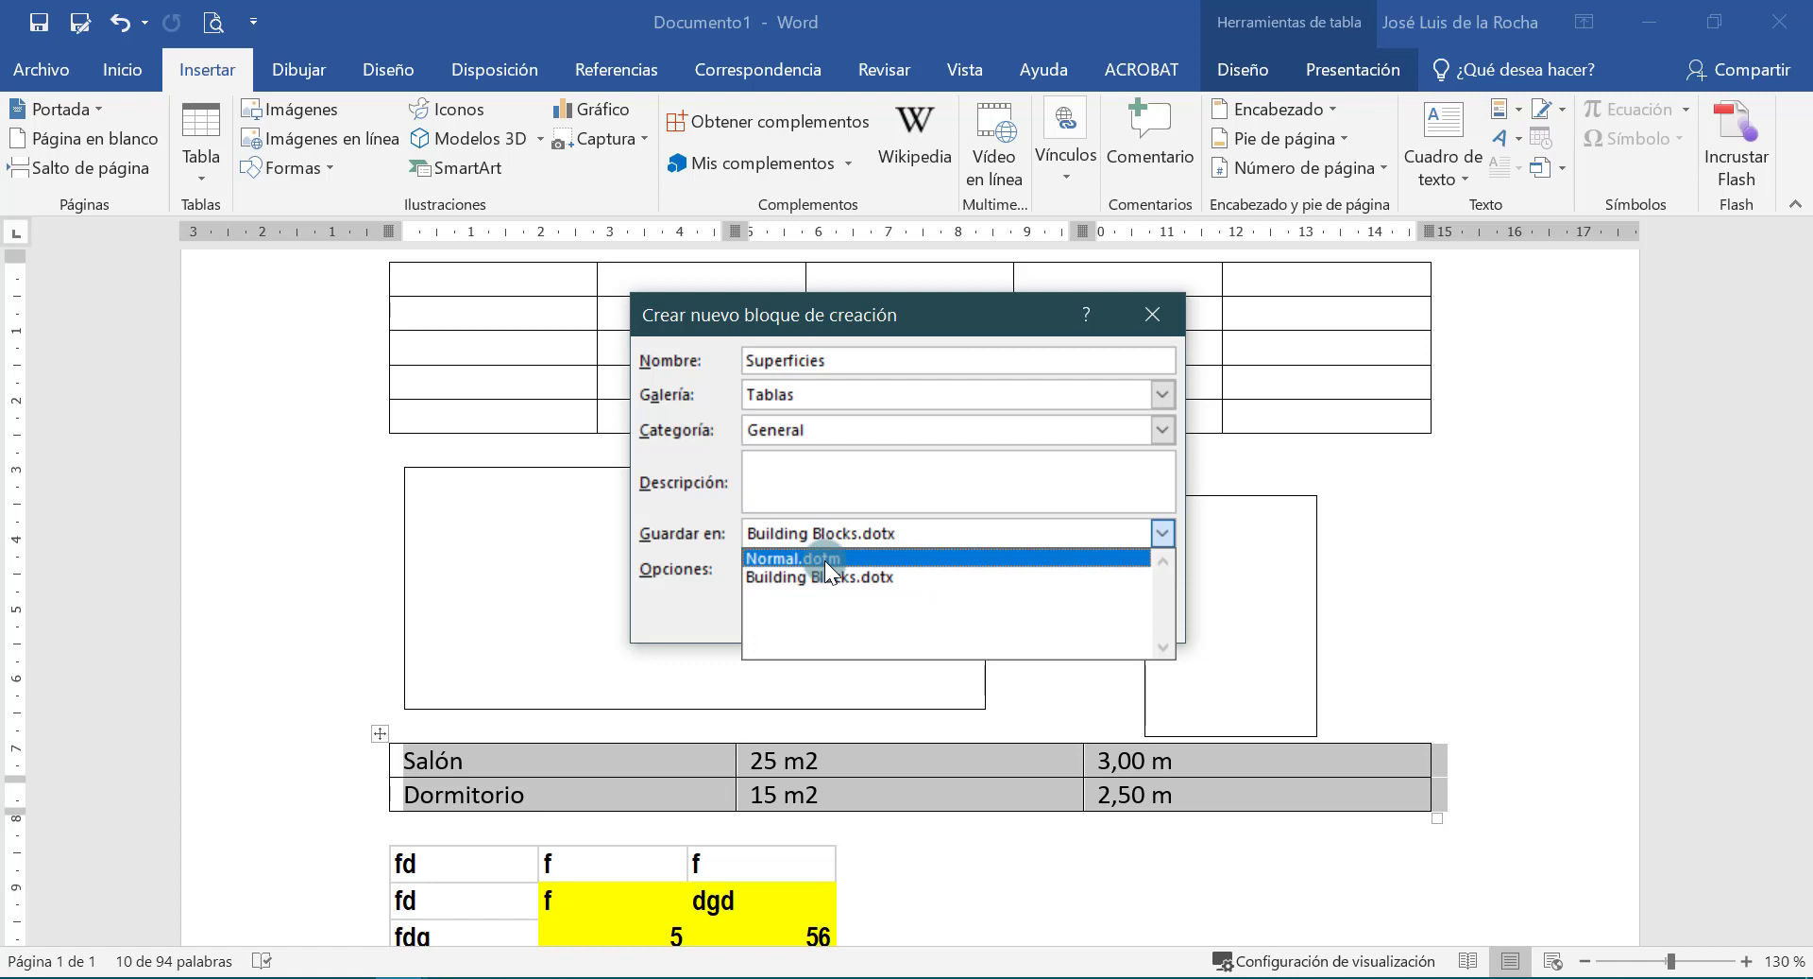
click(703, 557)
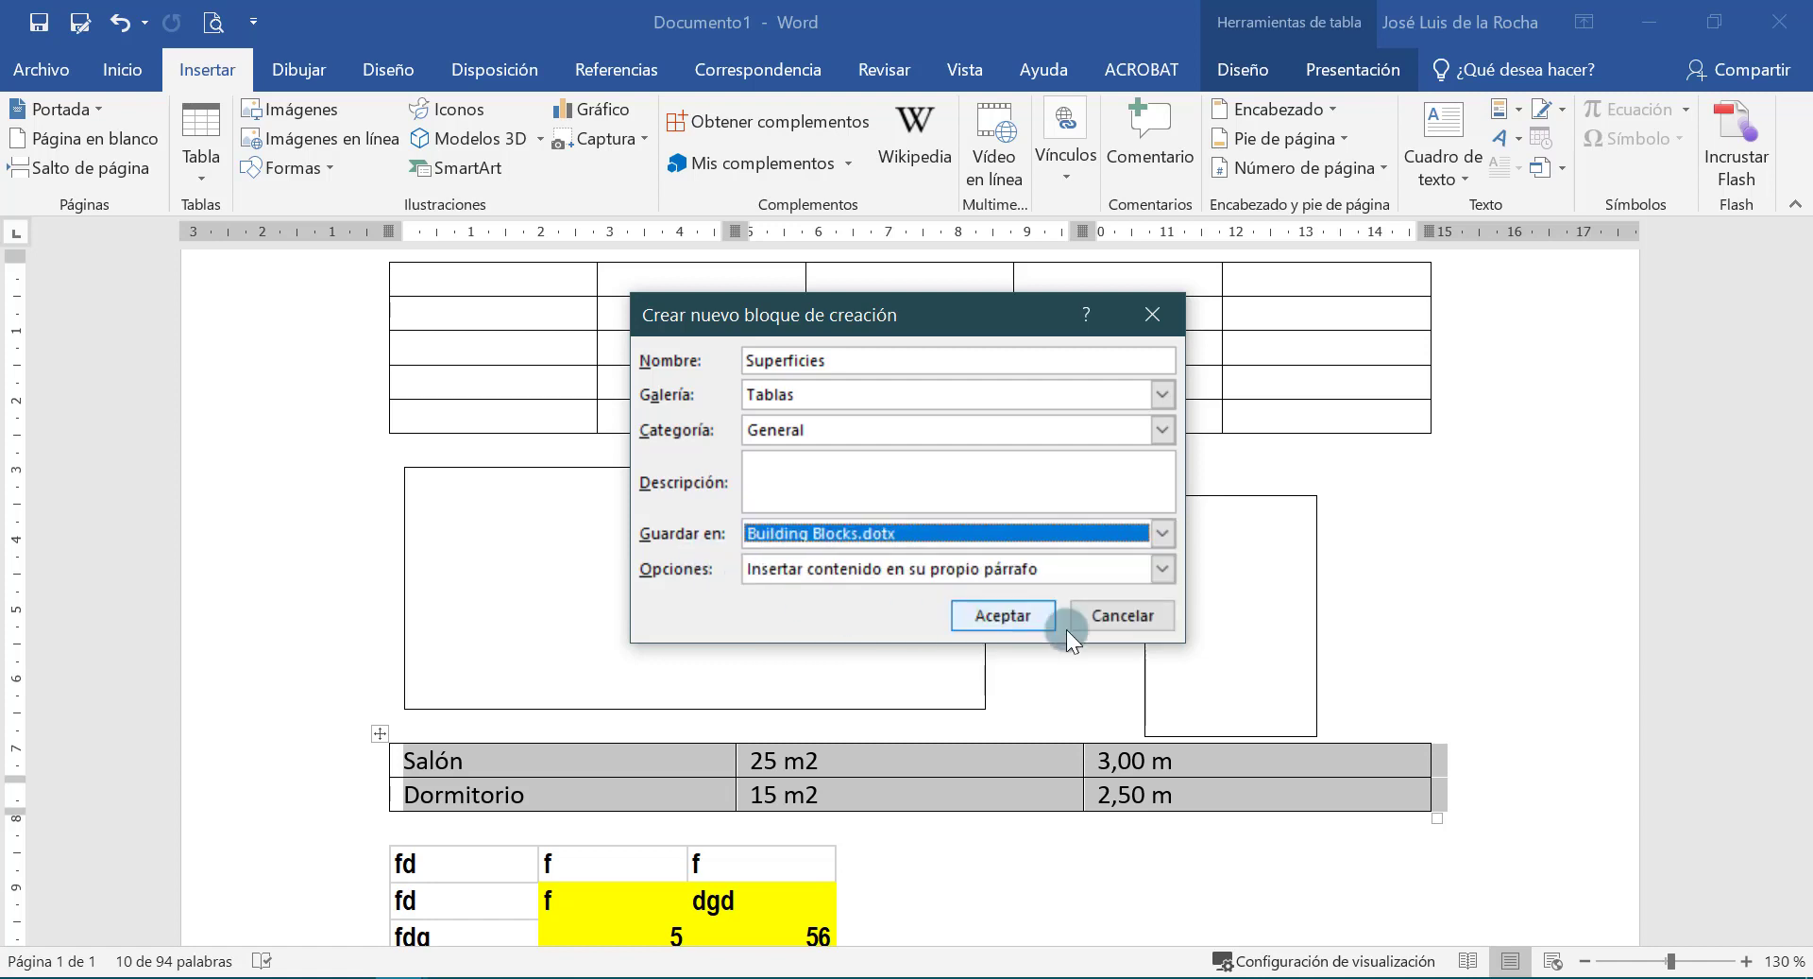
click(1007, 622)
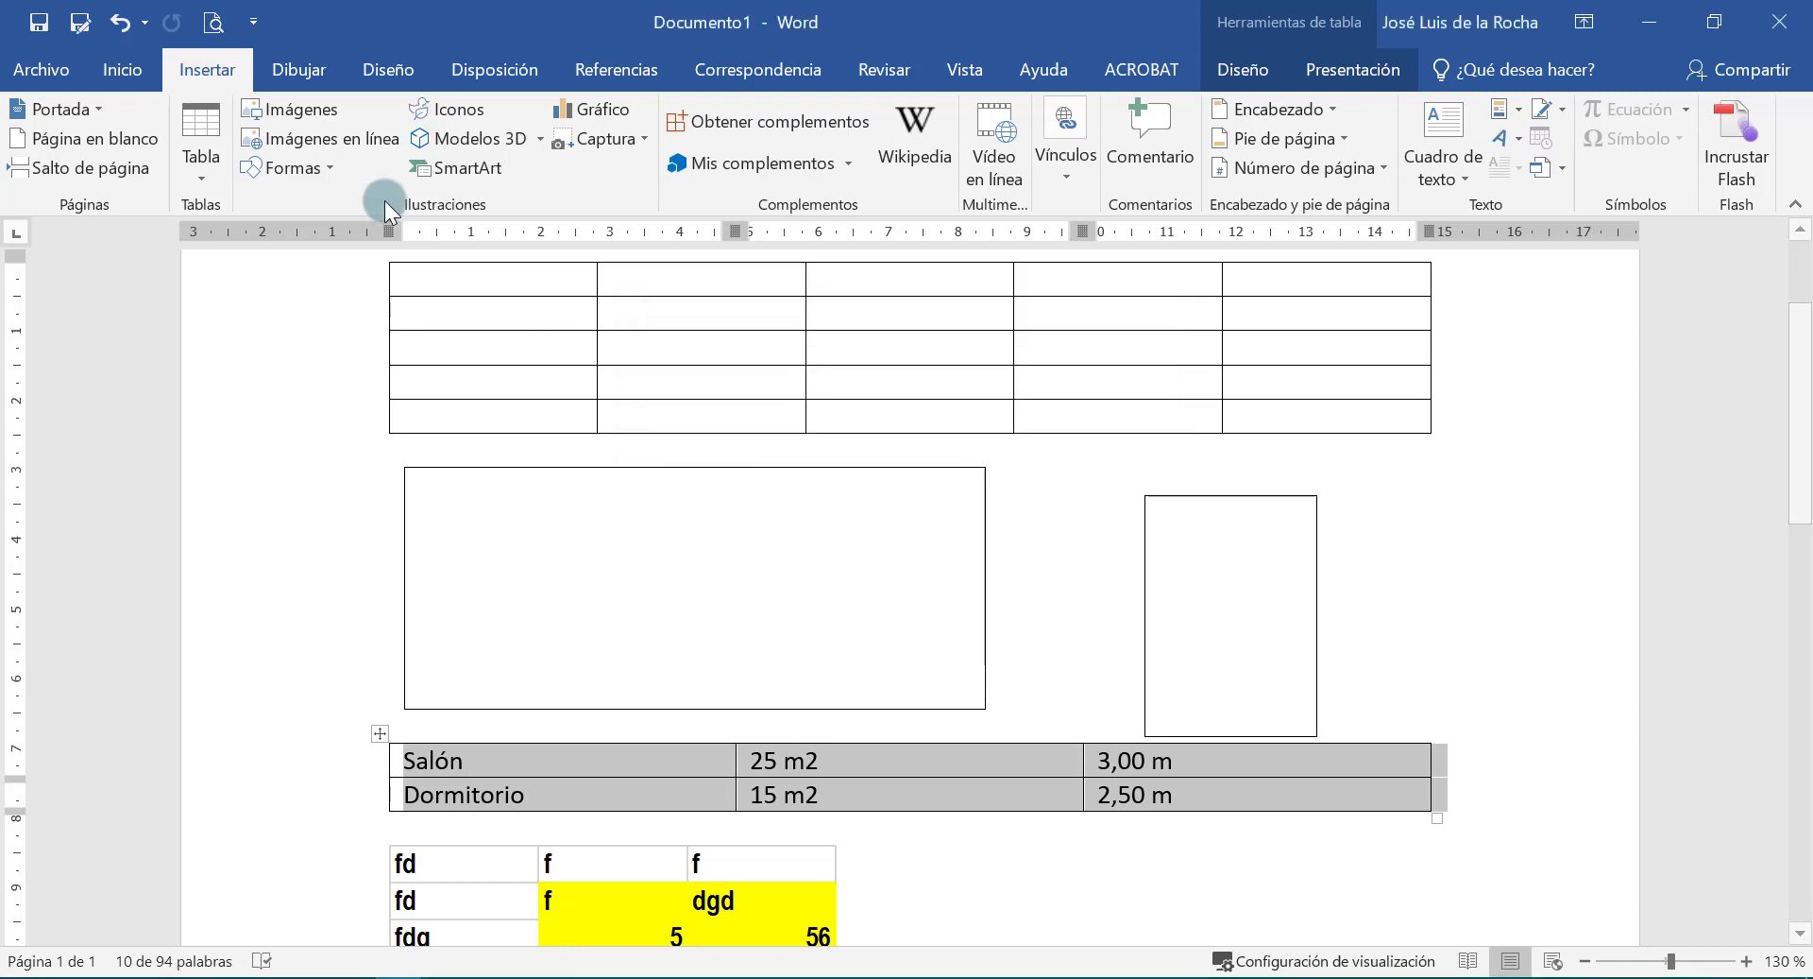
Check the quick tables gallery for the saved Superficies table and close it without inserting anything.
click(202, 160)
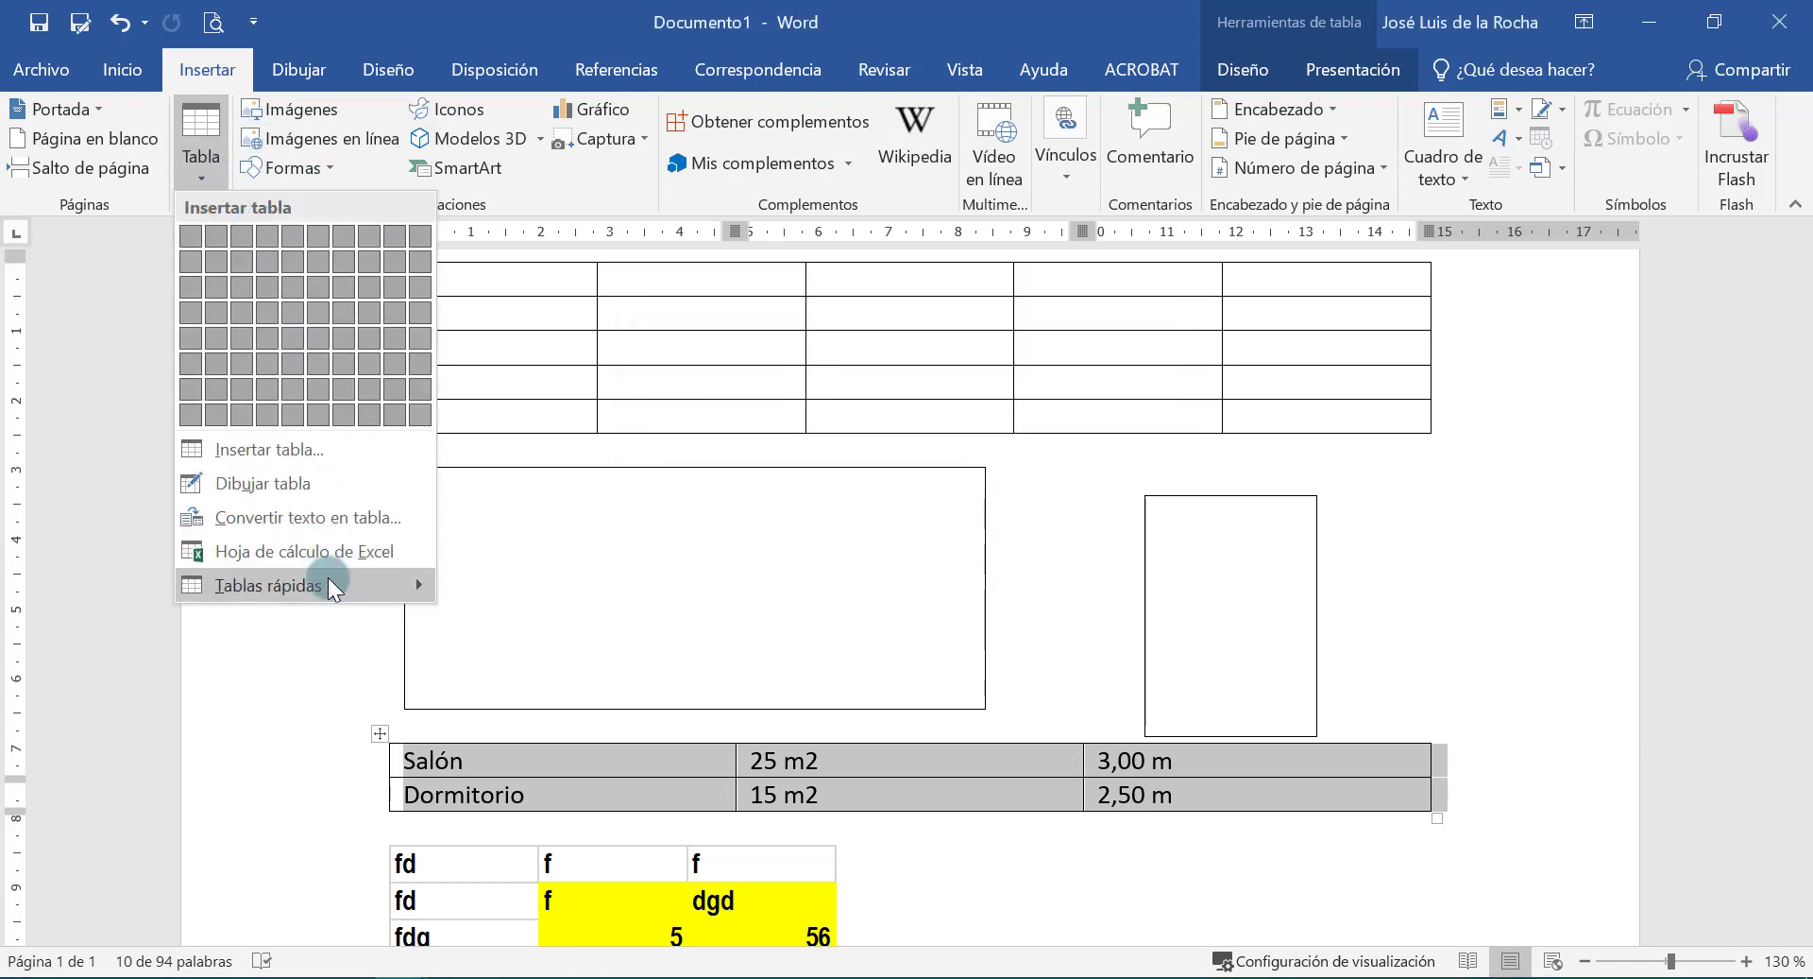
mouse_move(378, 592)
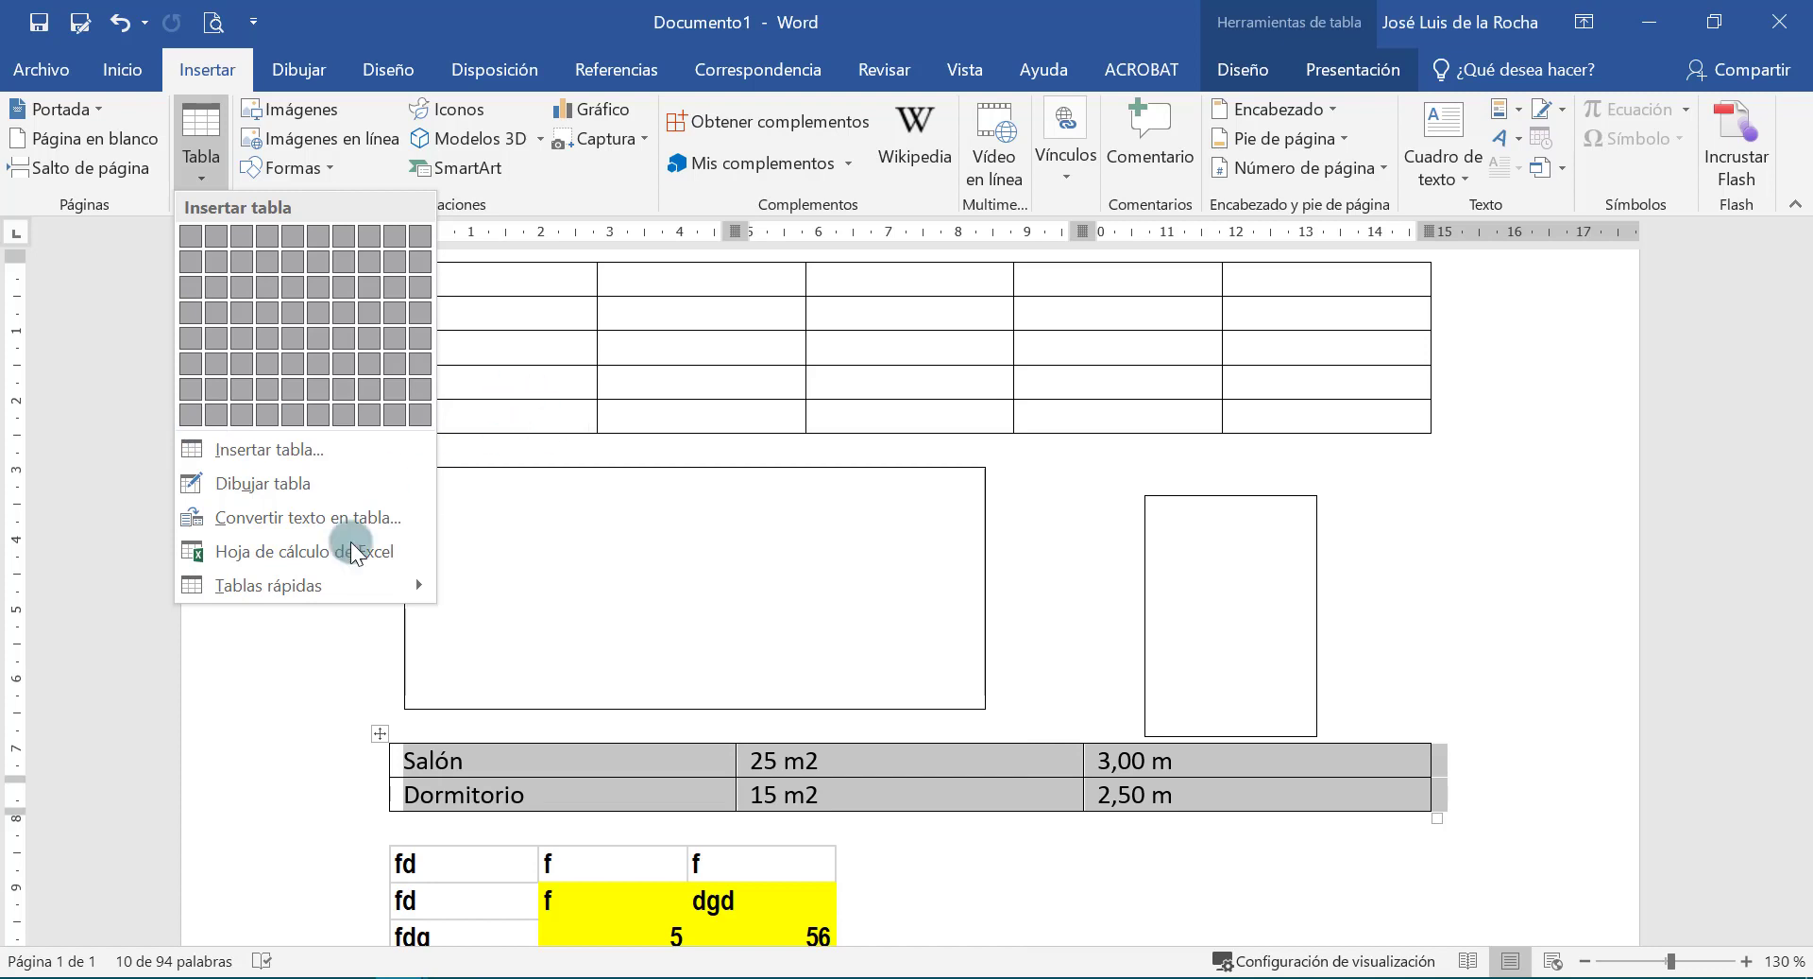
mouse_move(313, 585)
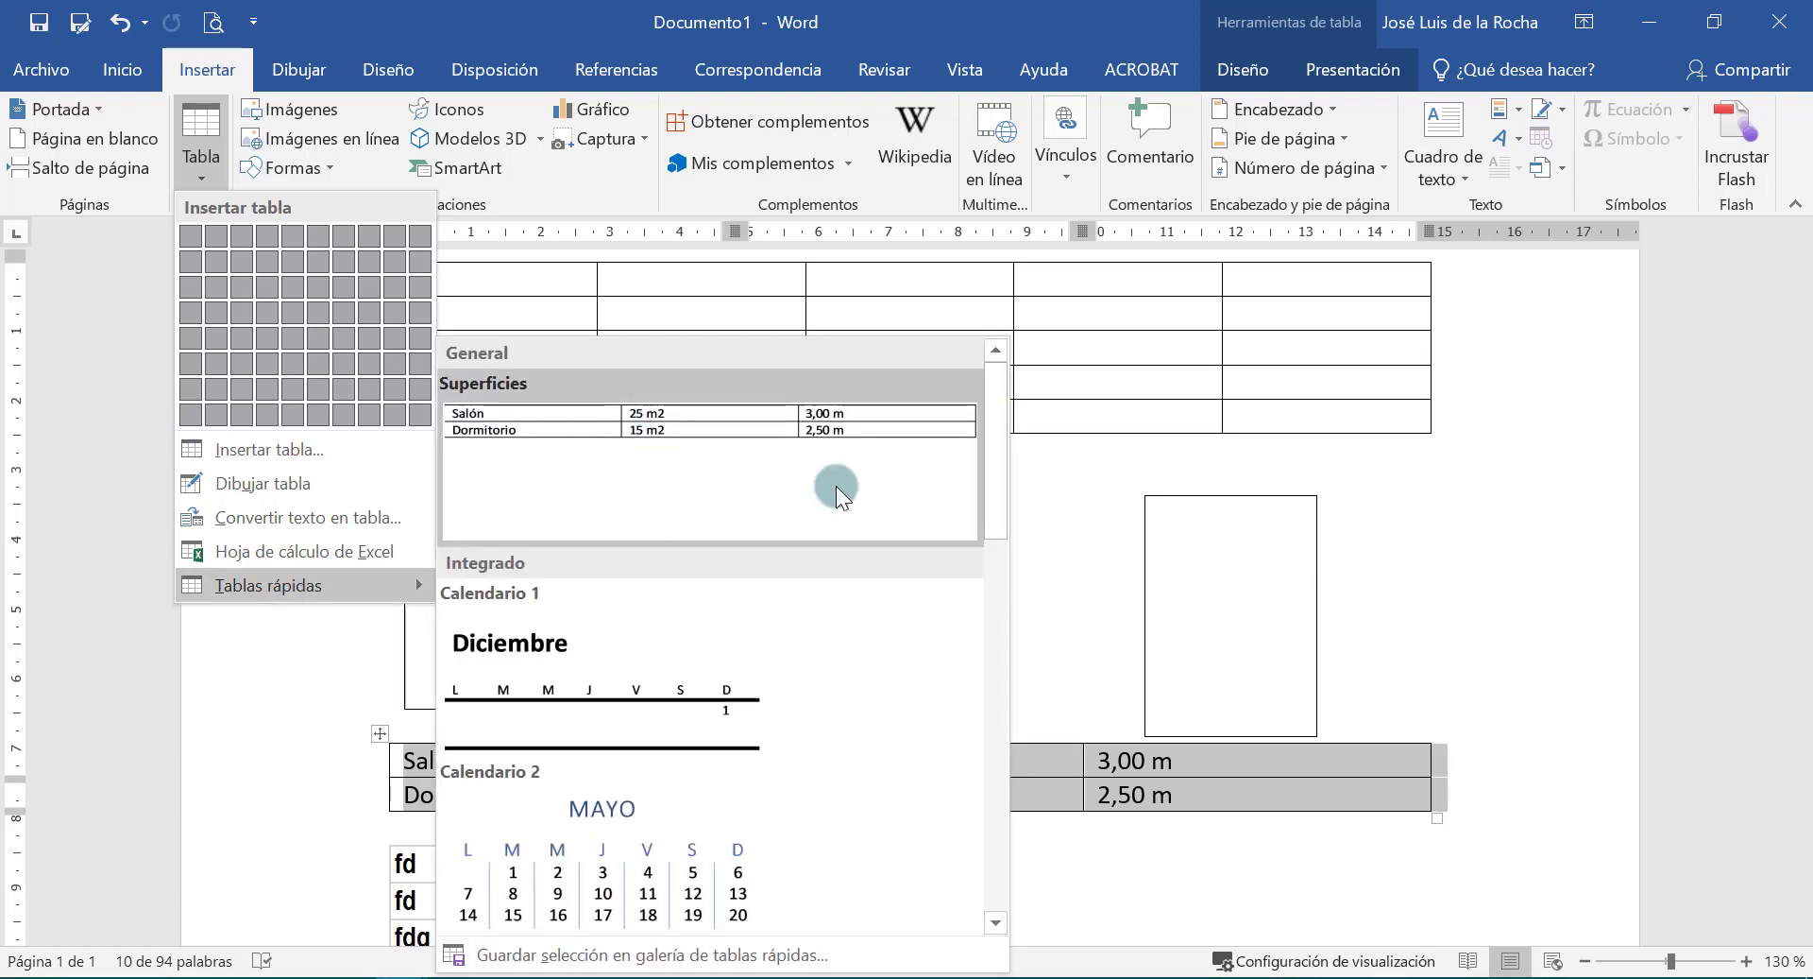
click(1046, 517)
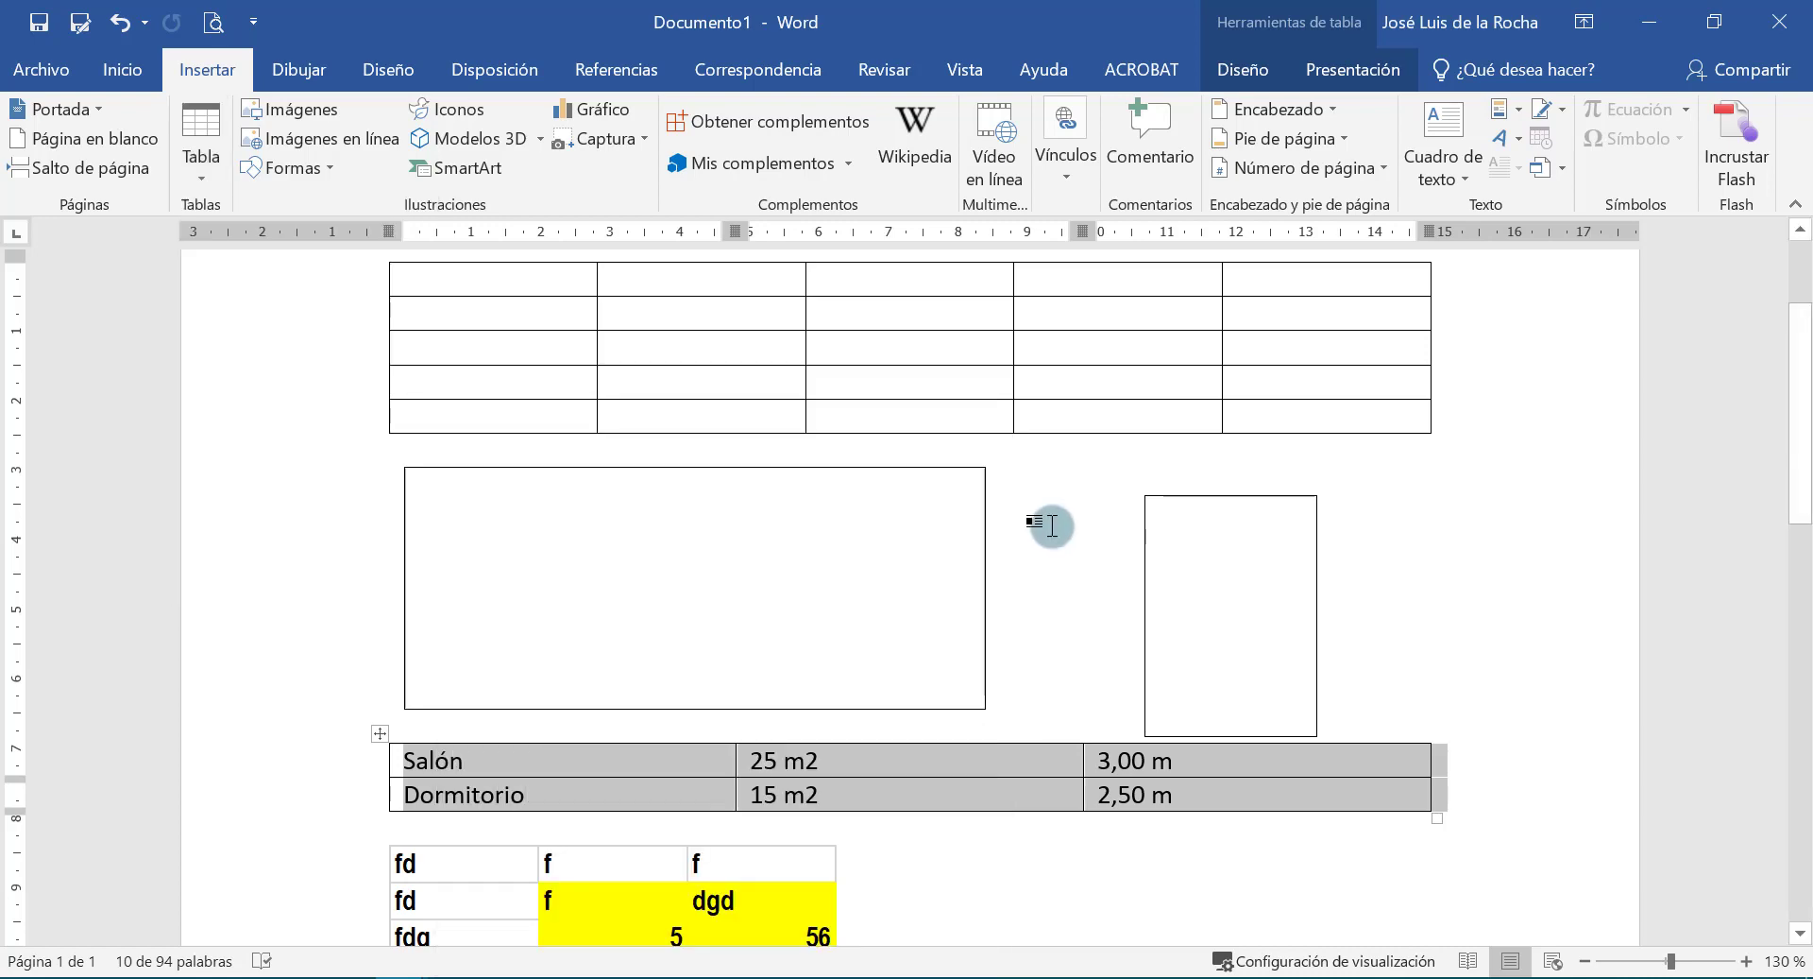
Place the cursor in the Greek alphabet table and view its table design and layout tools.
scroll(1053, 574, down, 3)
click(1056, 591)
scroll(1084, 617, down, 5)
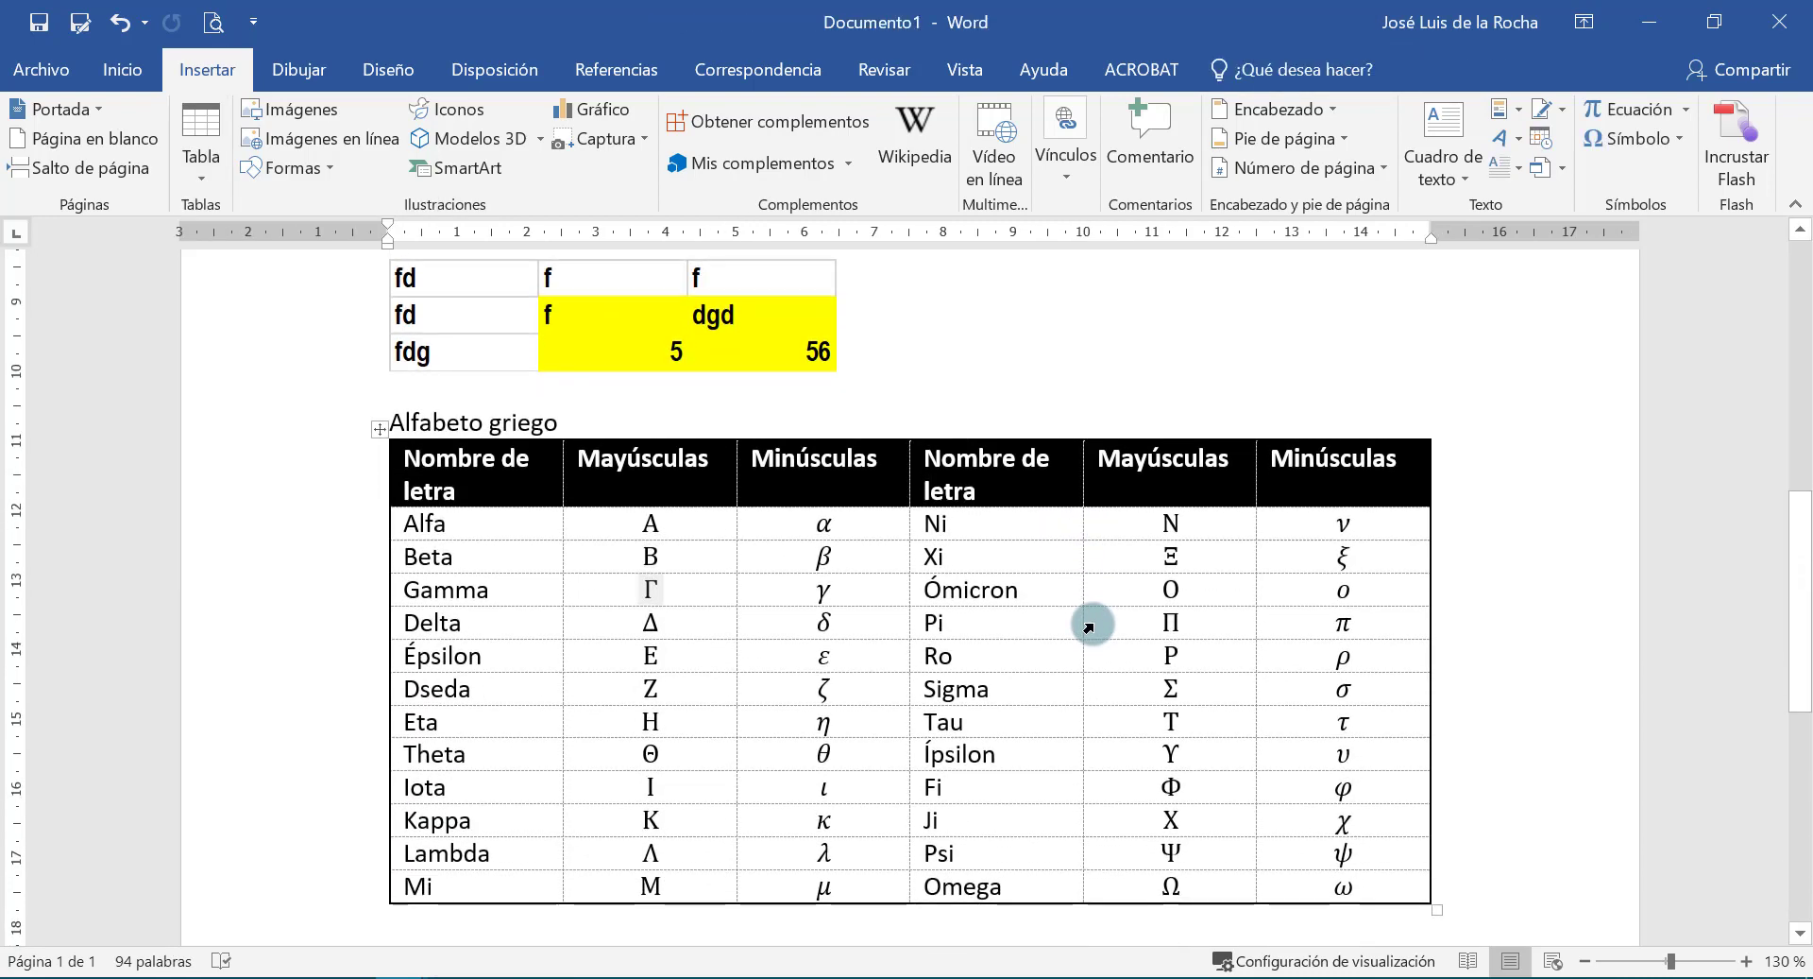
click(668, 349)
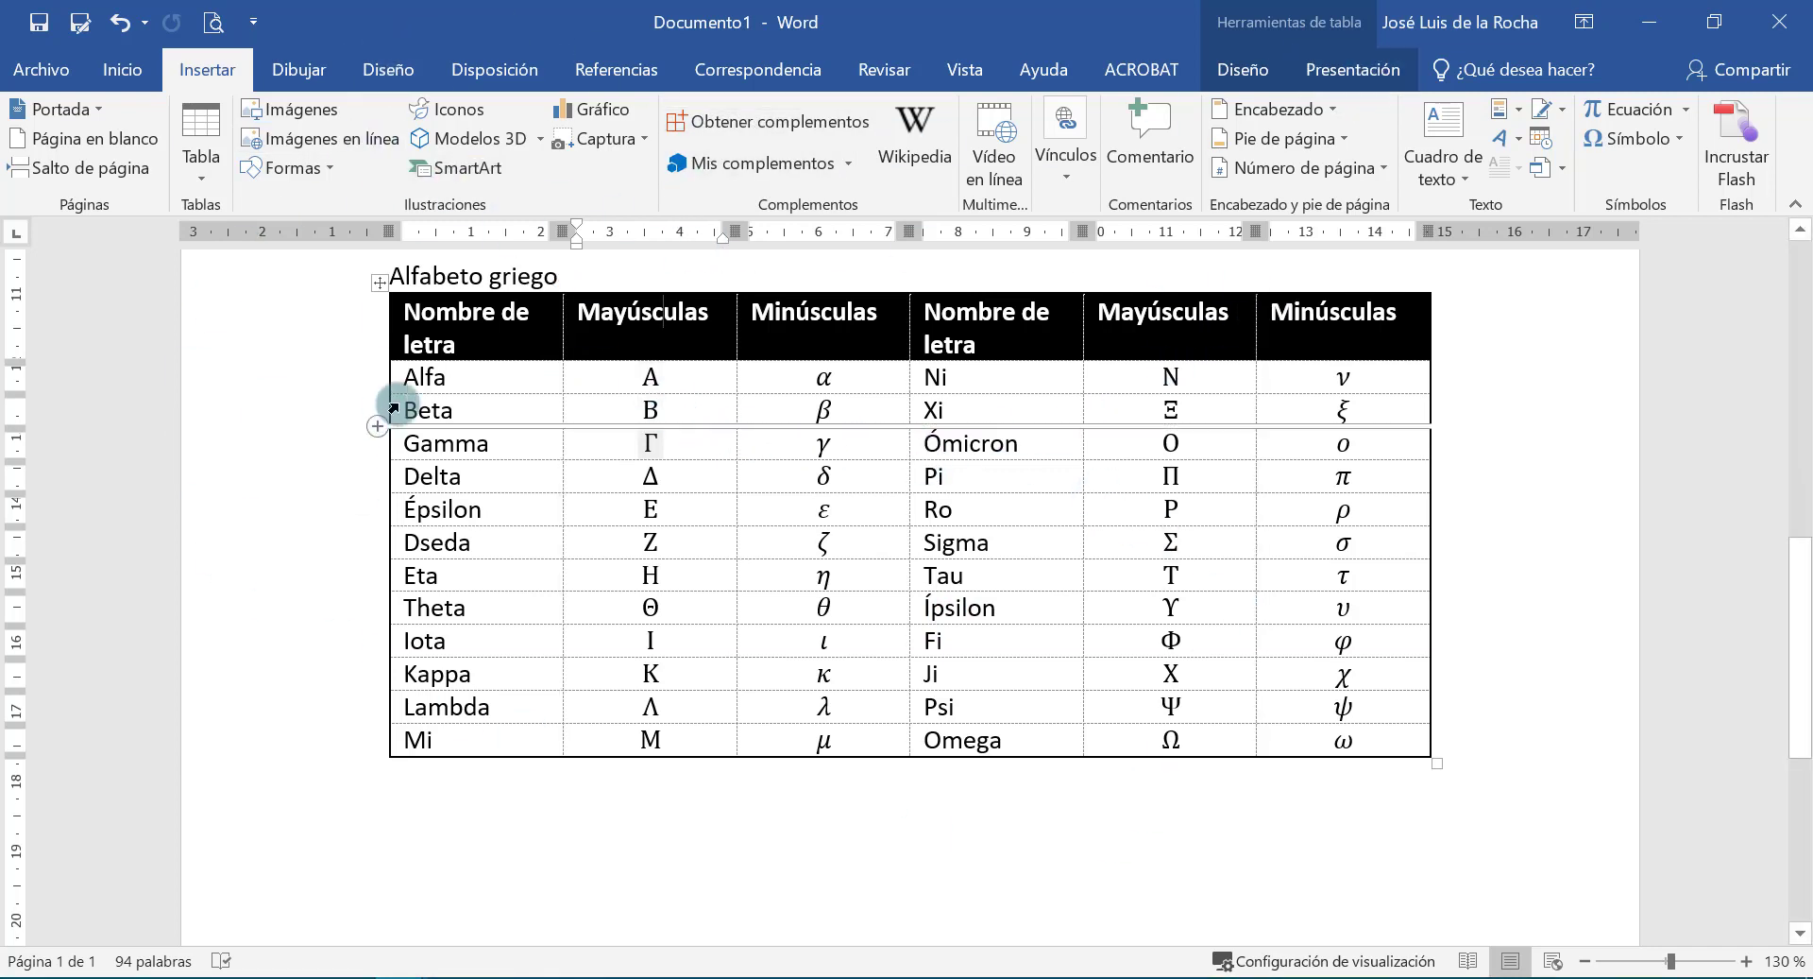
click(1239, 72)
click(1326, 68)
click(1248, 68)
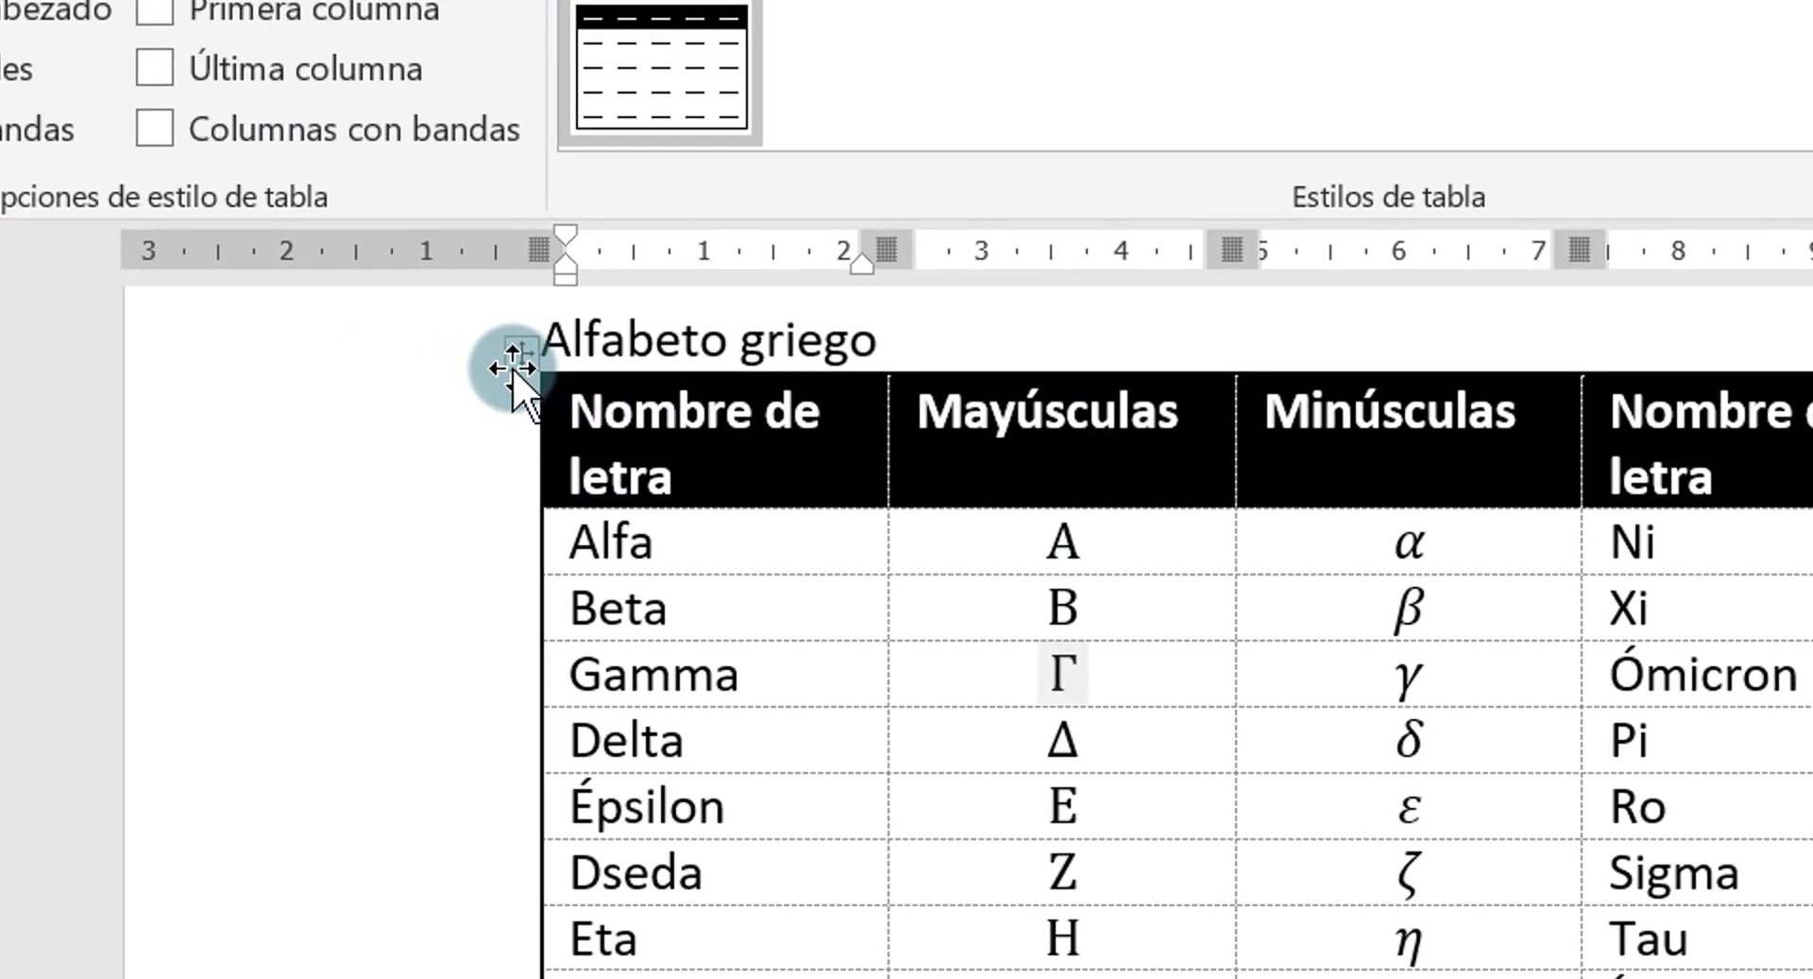
Select the whole Greek alphabet table, and clear the selection by placing the cursor in a cell.
click(518, 361)
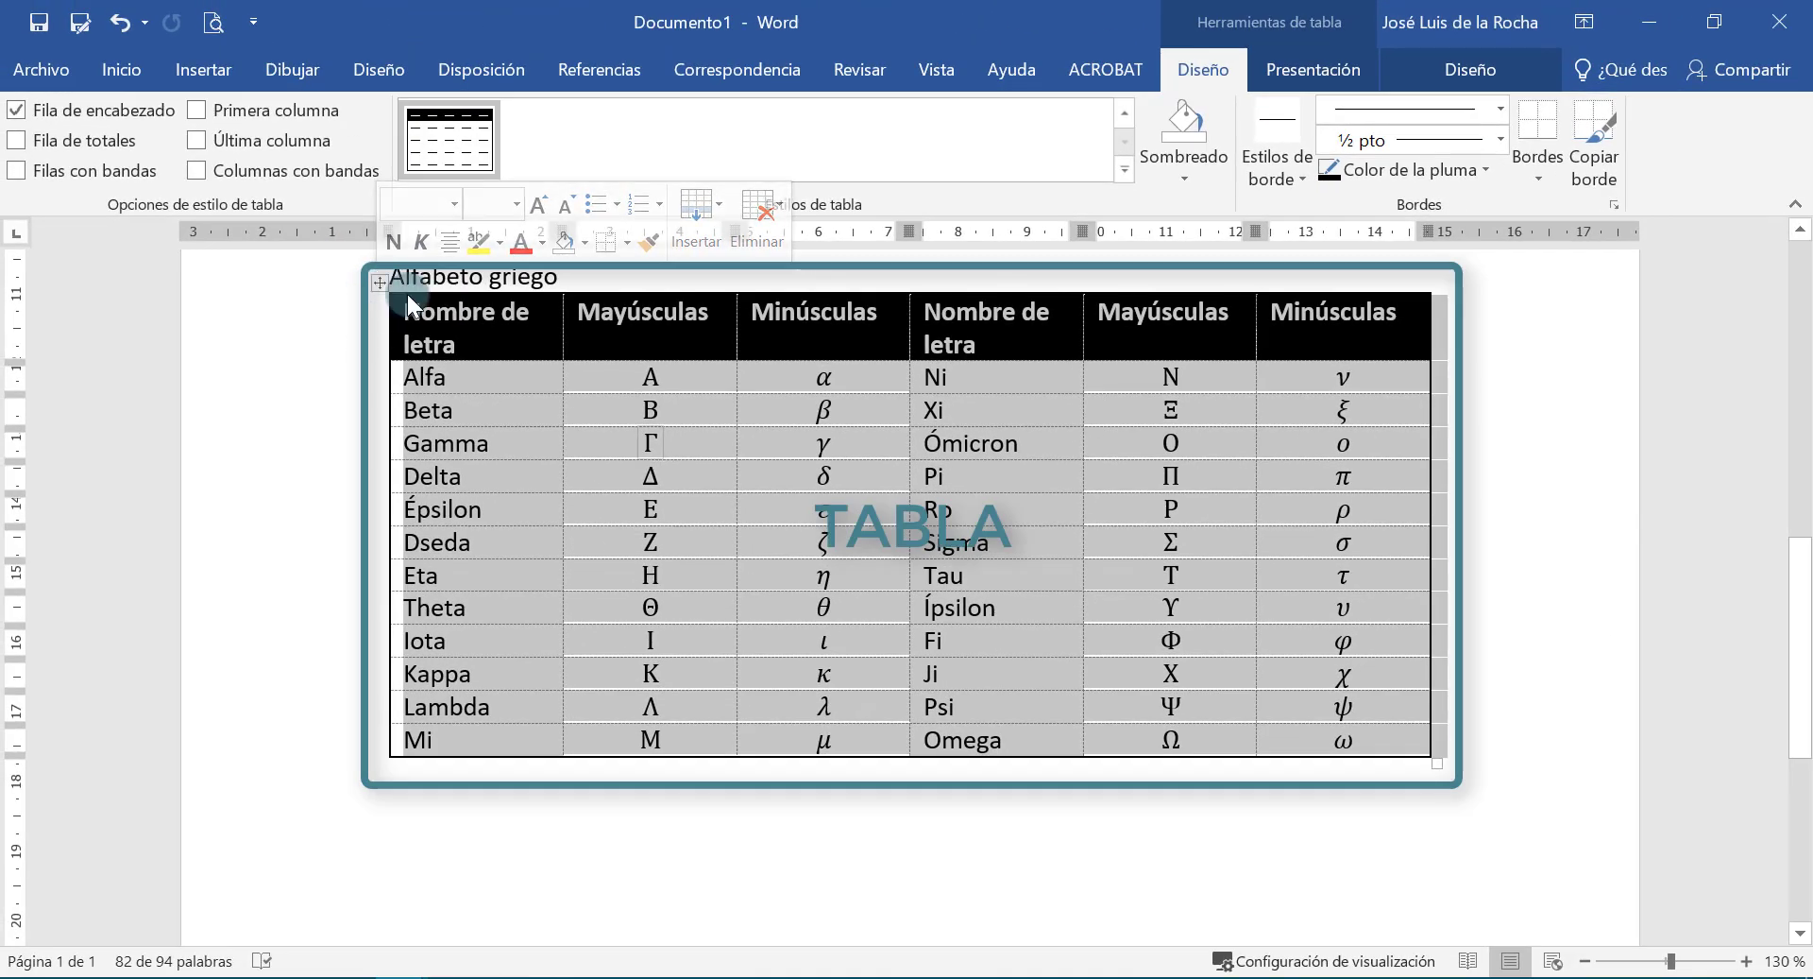
click(408, 303)
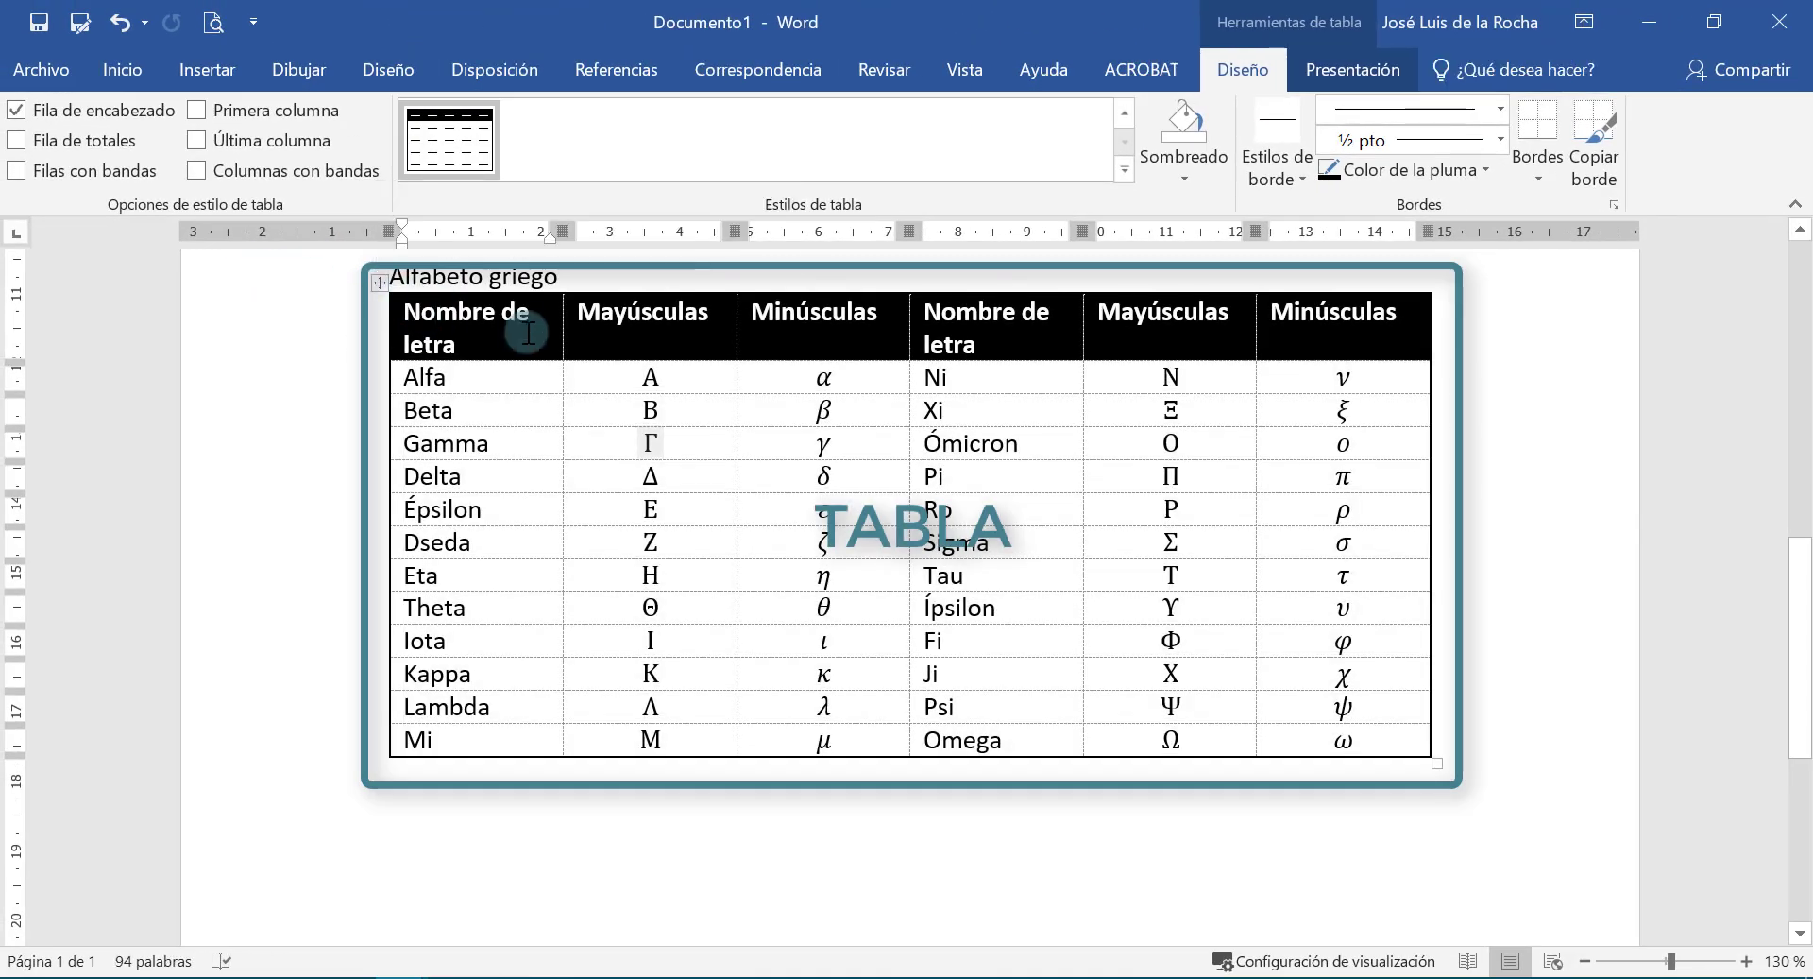
click(625, 377)
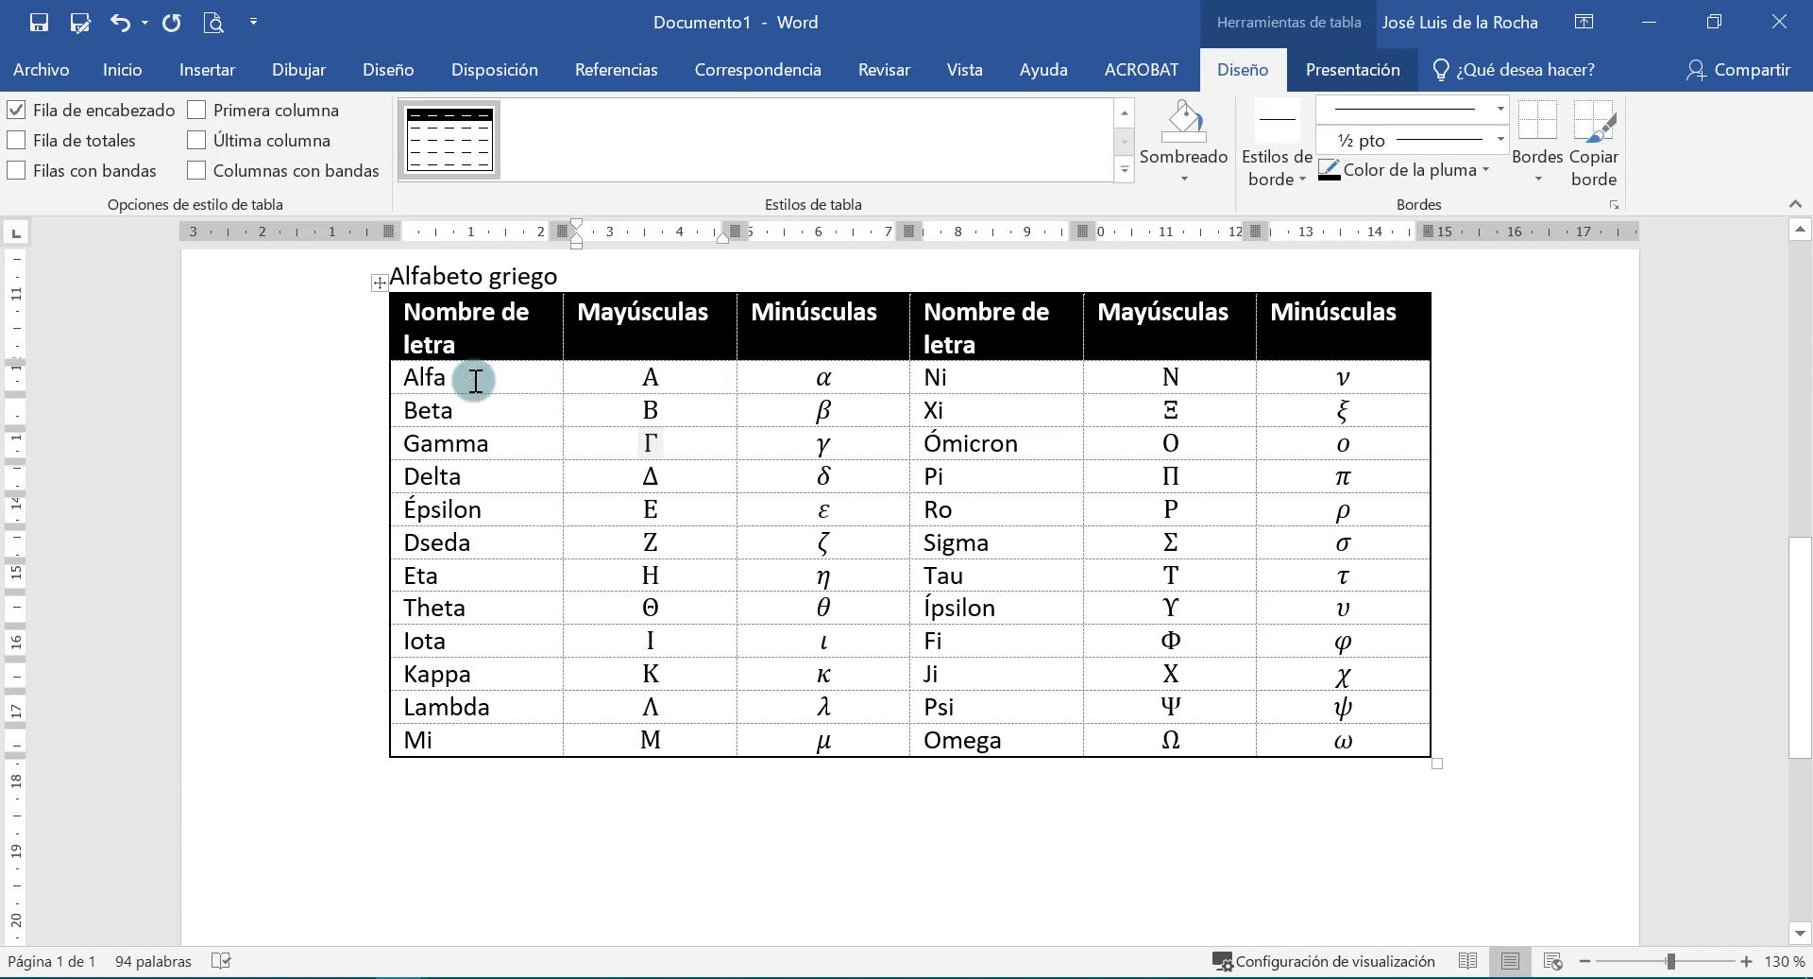
Select the single cell containing β, followed by the Ómicron cell.
click(756, 410)
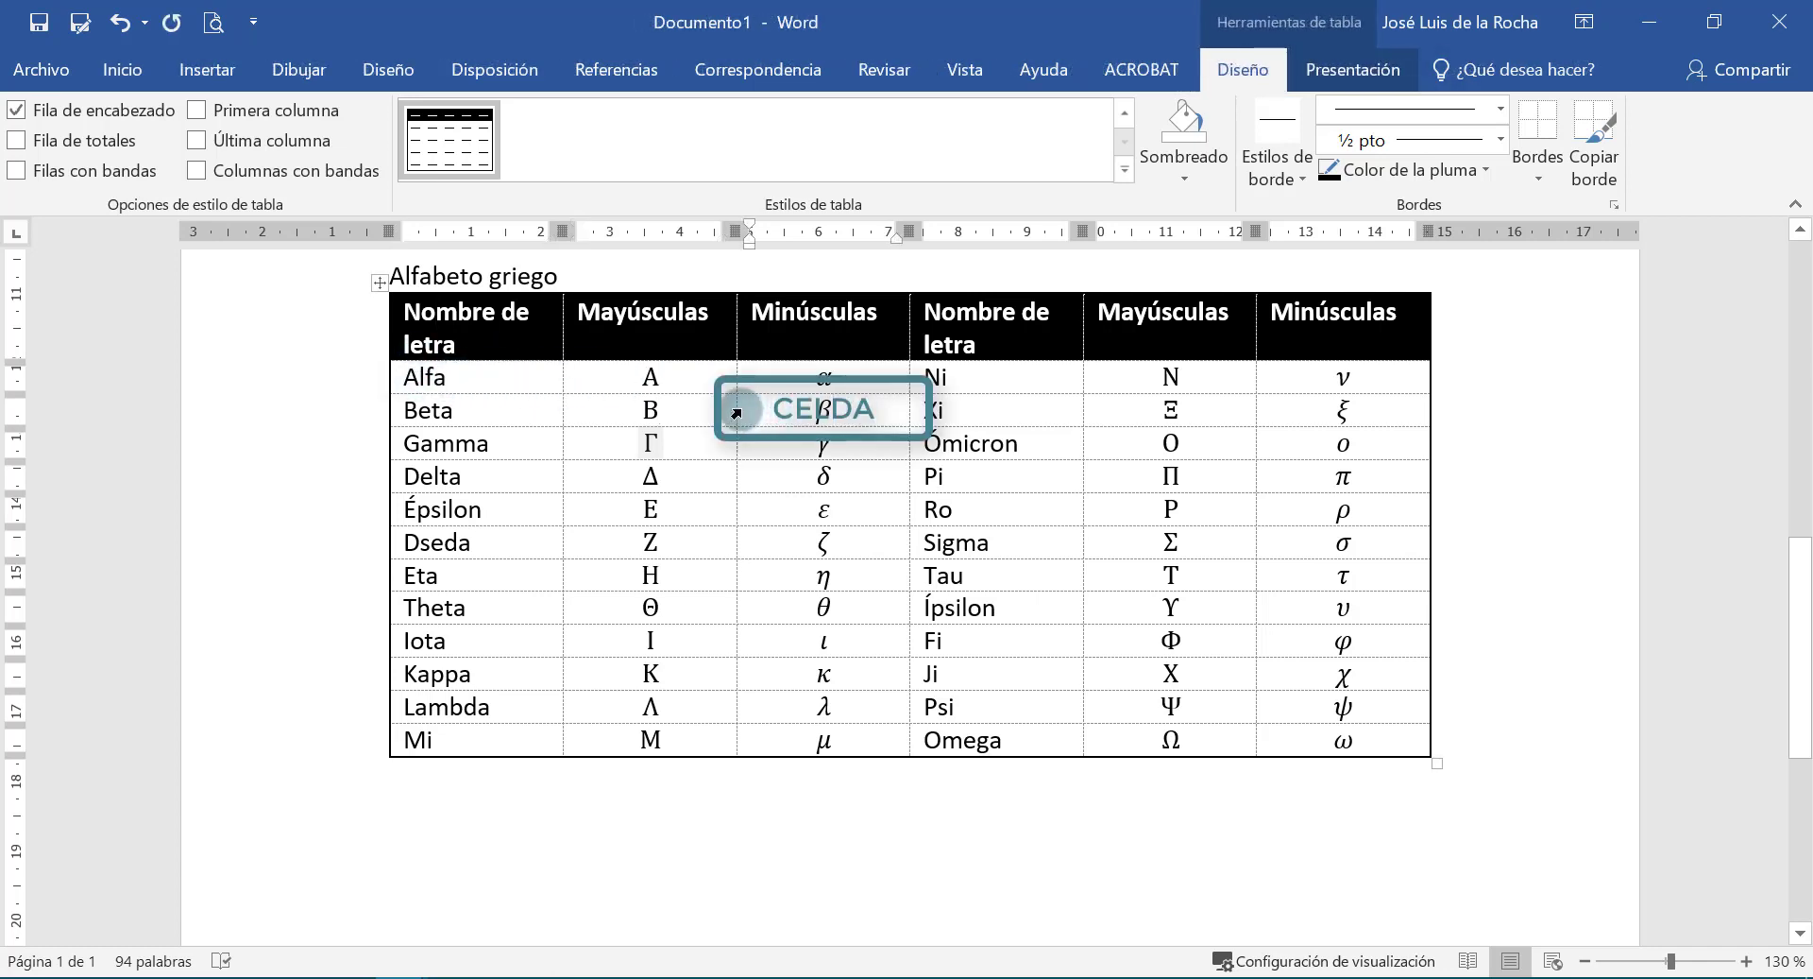
click(735, 412)
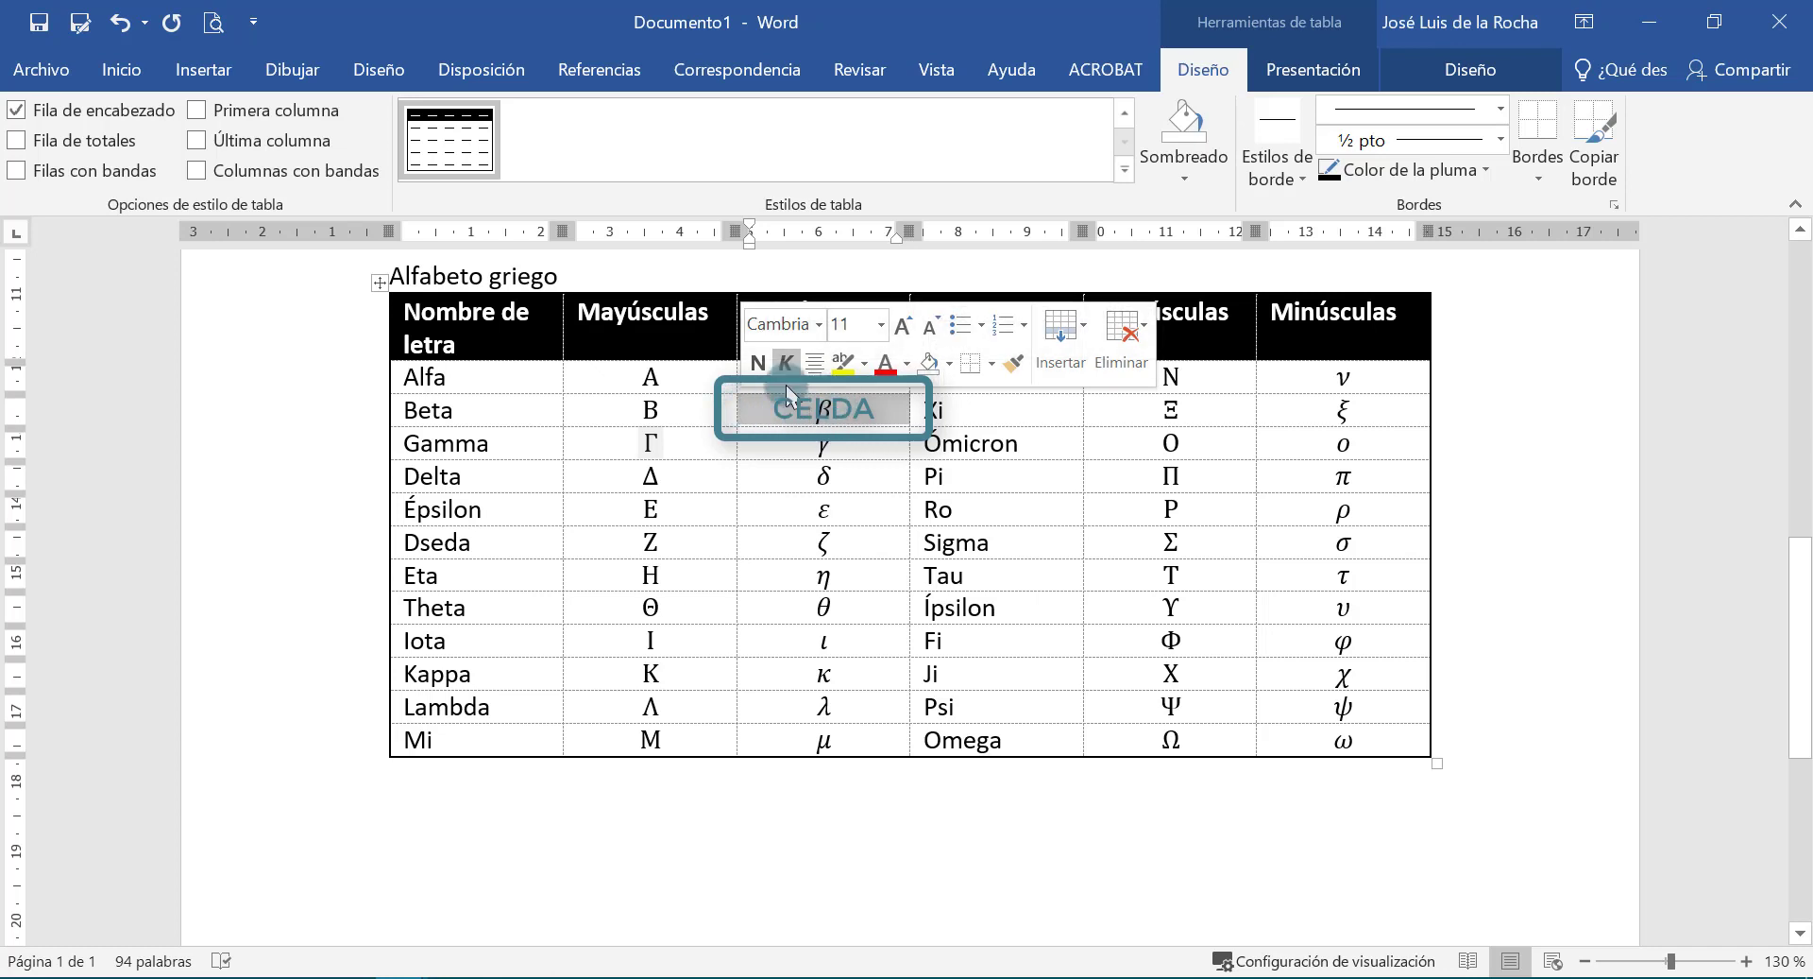
click(918, 443)
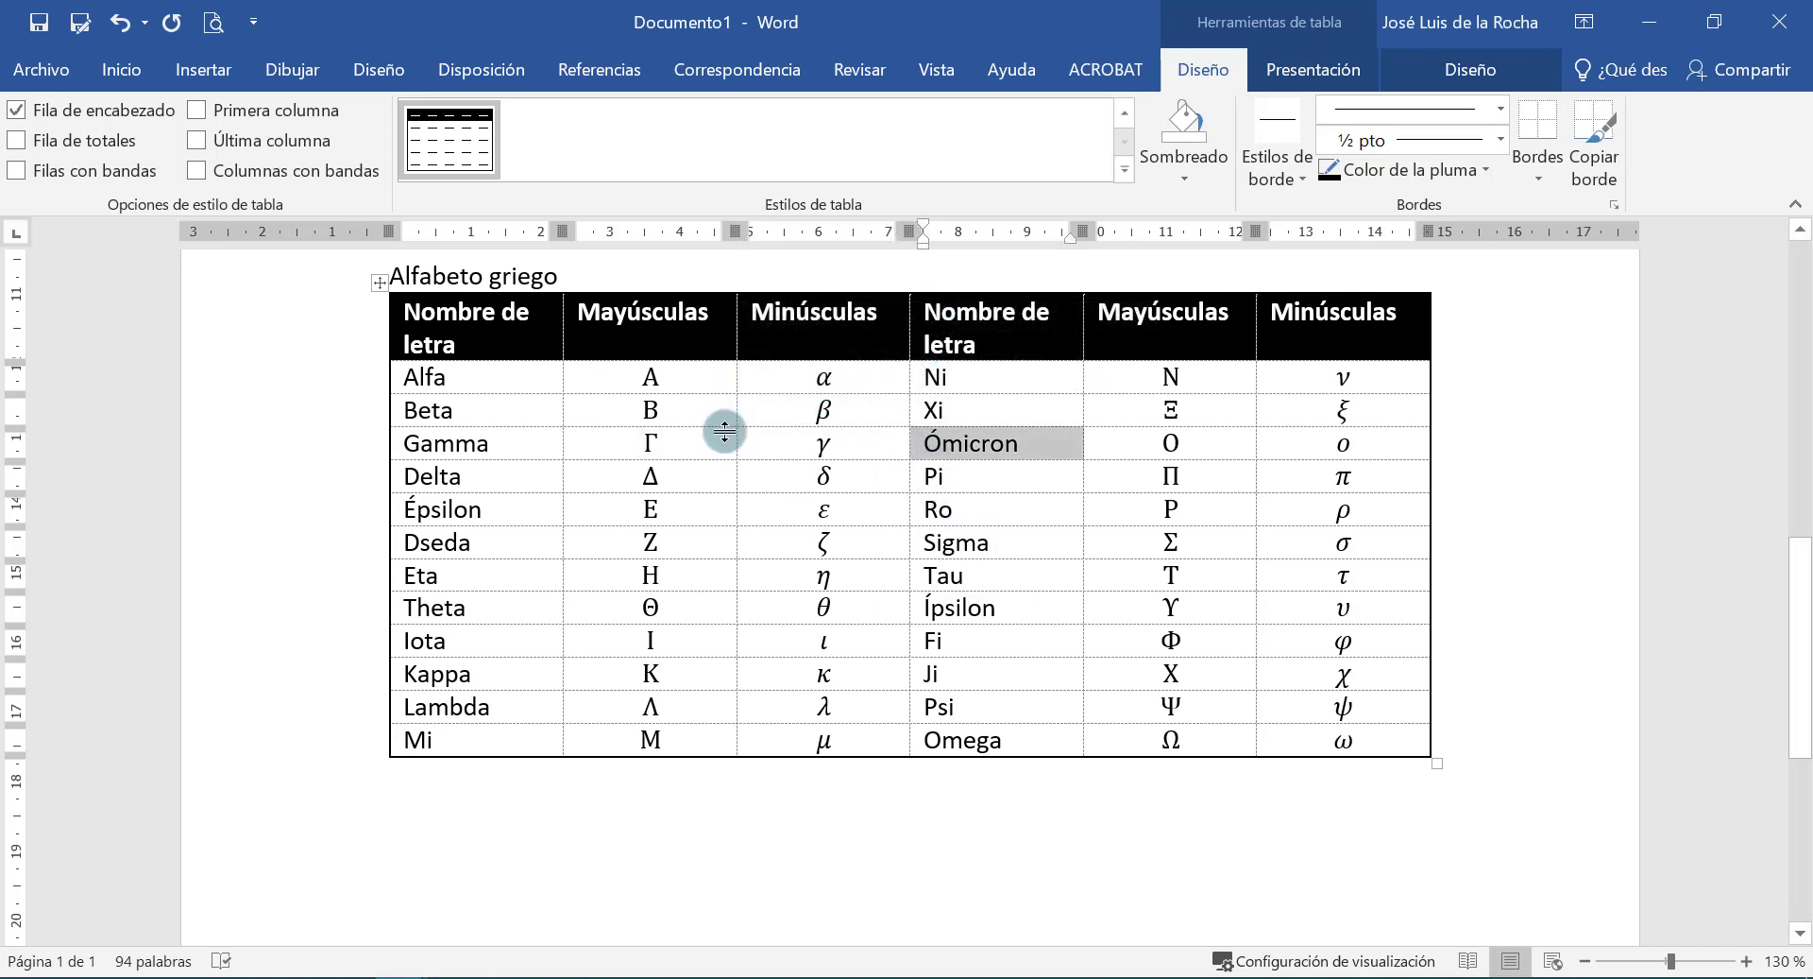
Select the Gamma row, followed by the first Mayúsculas column, and clear the selection.
click(395, 332)
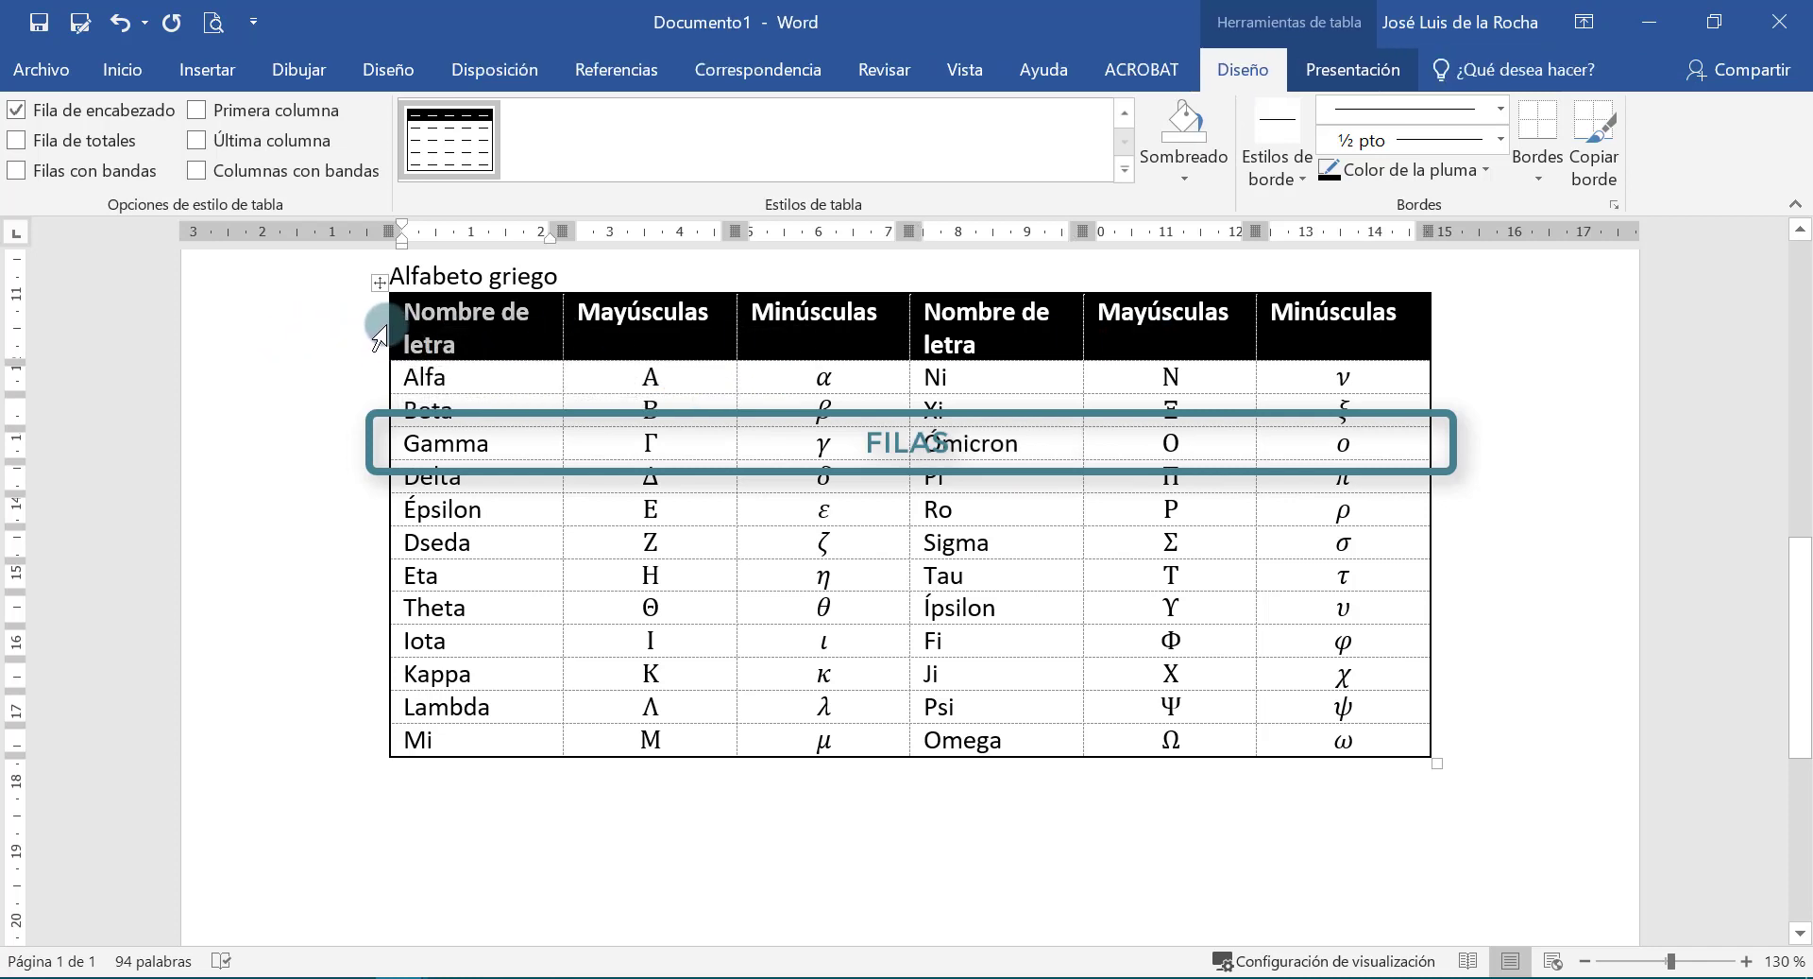
click(388, 444)
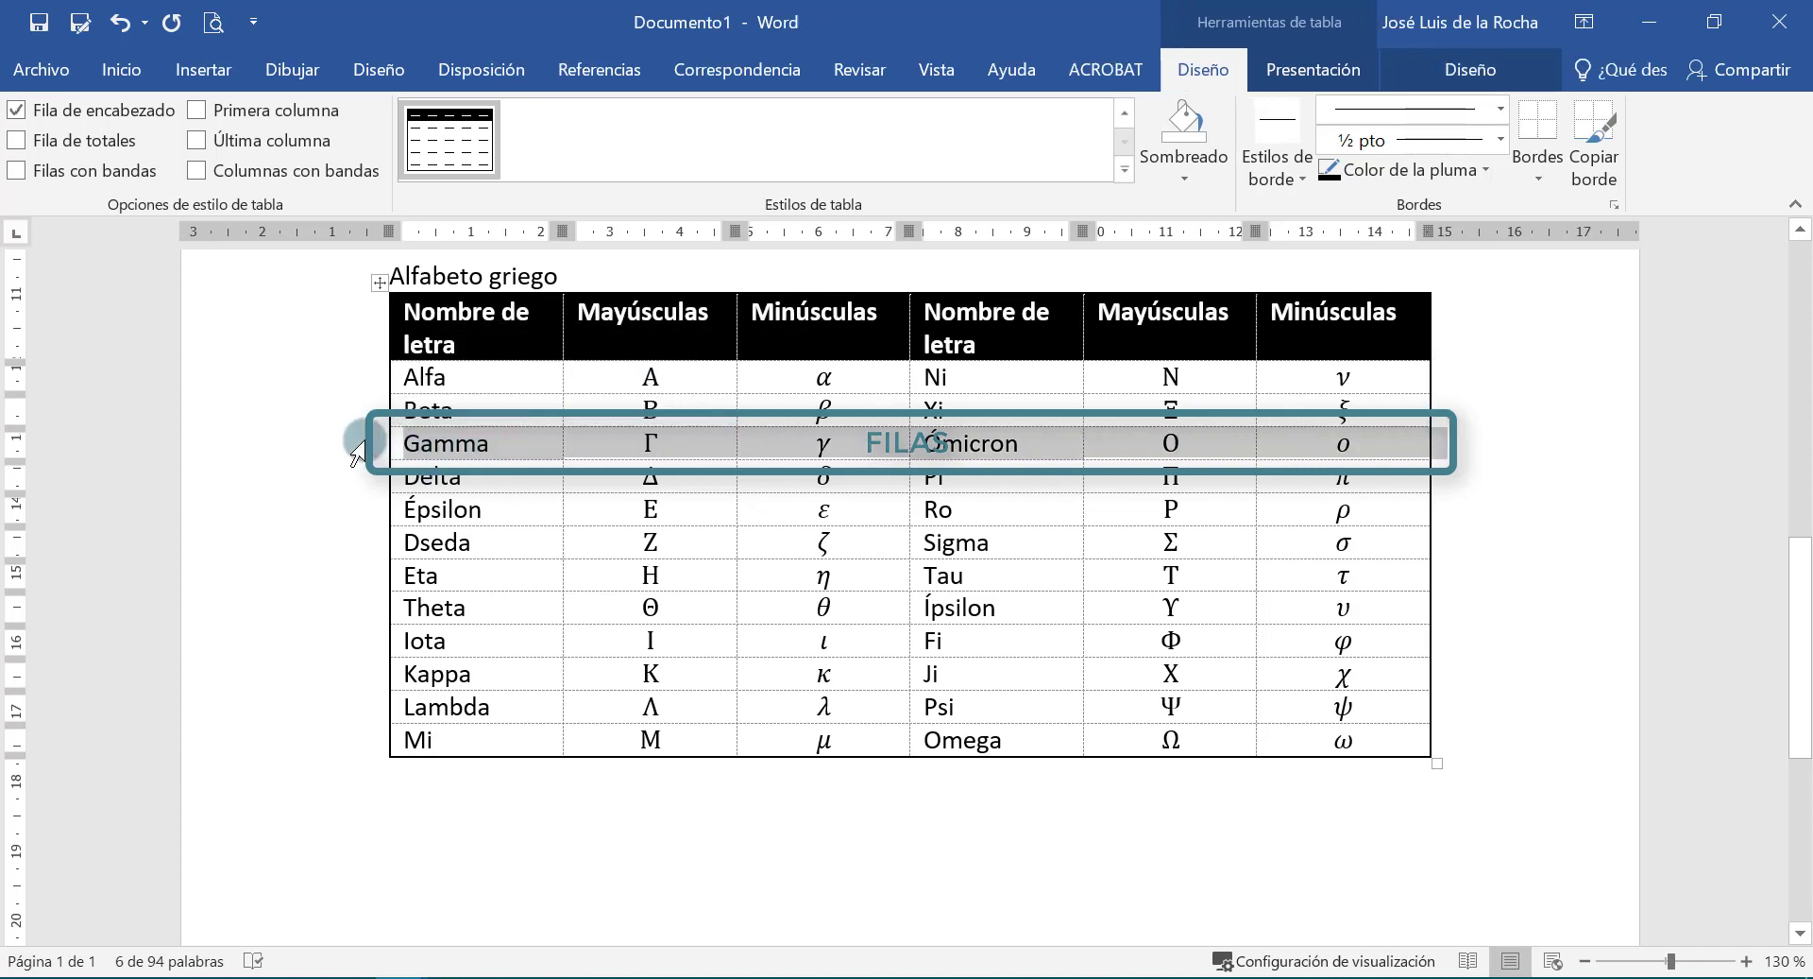
click(606, 285)
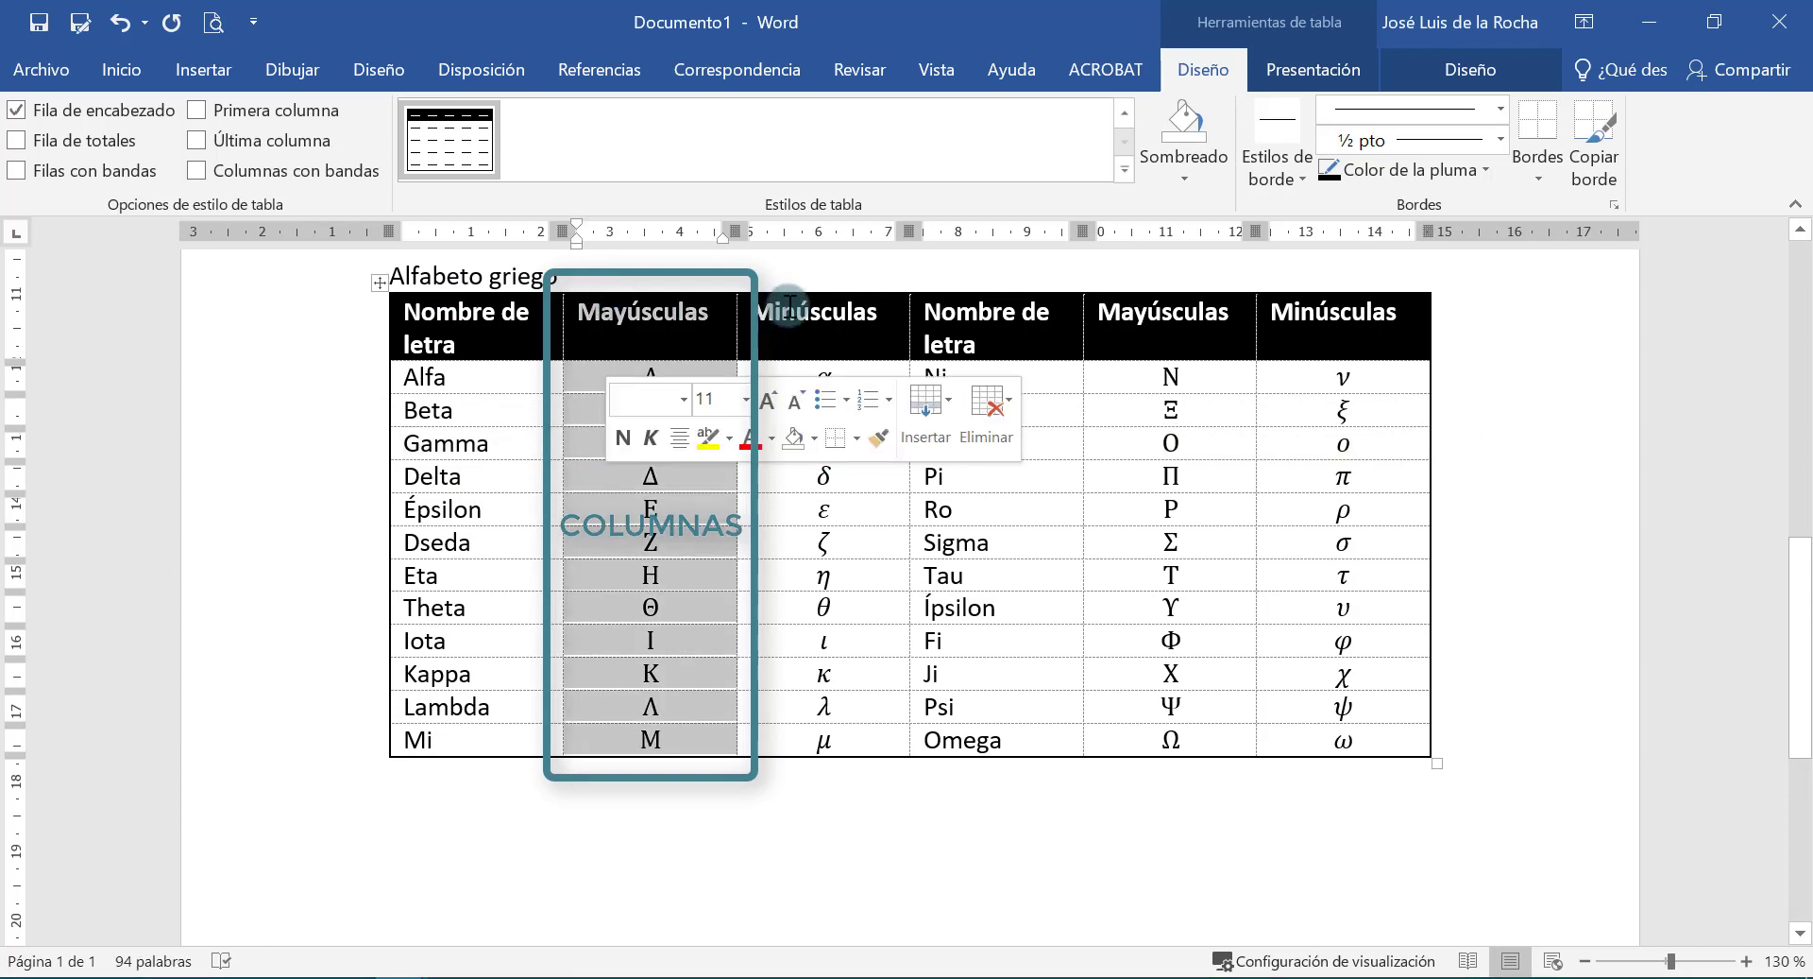
click(730, 454)
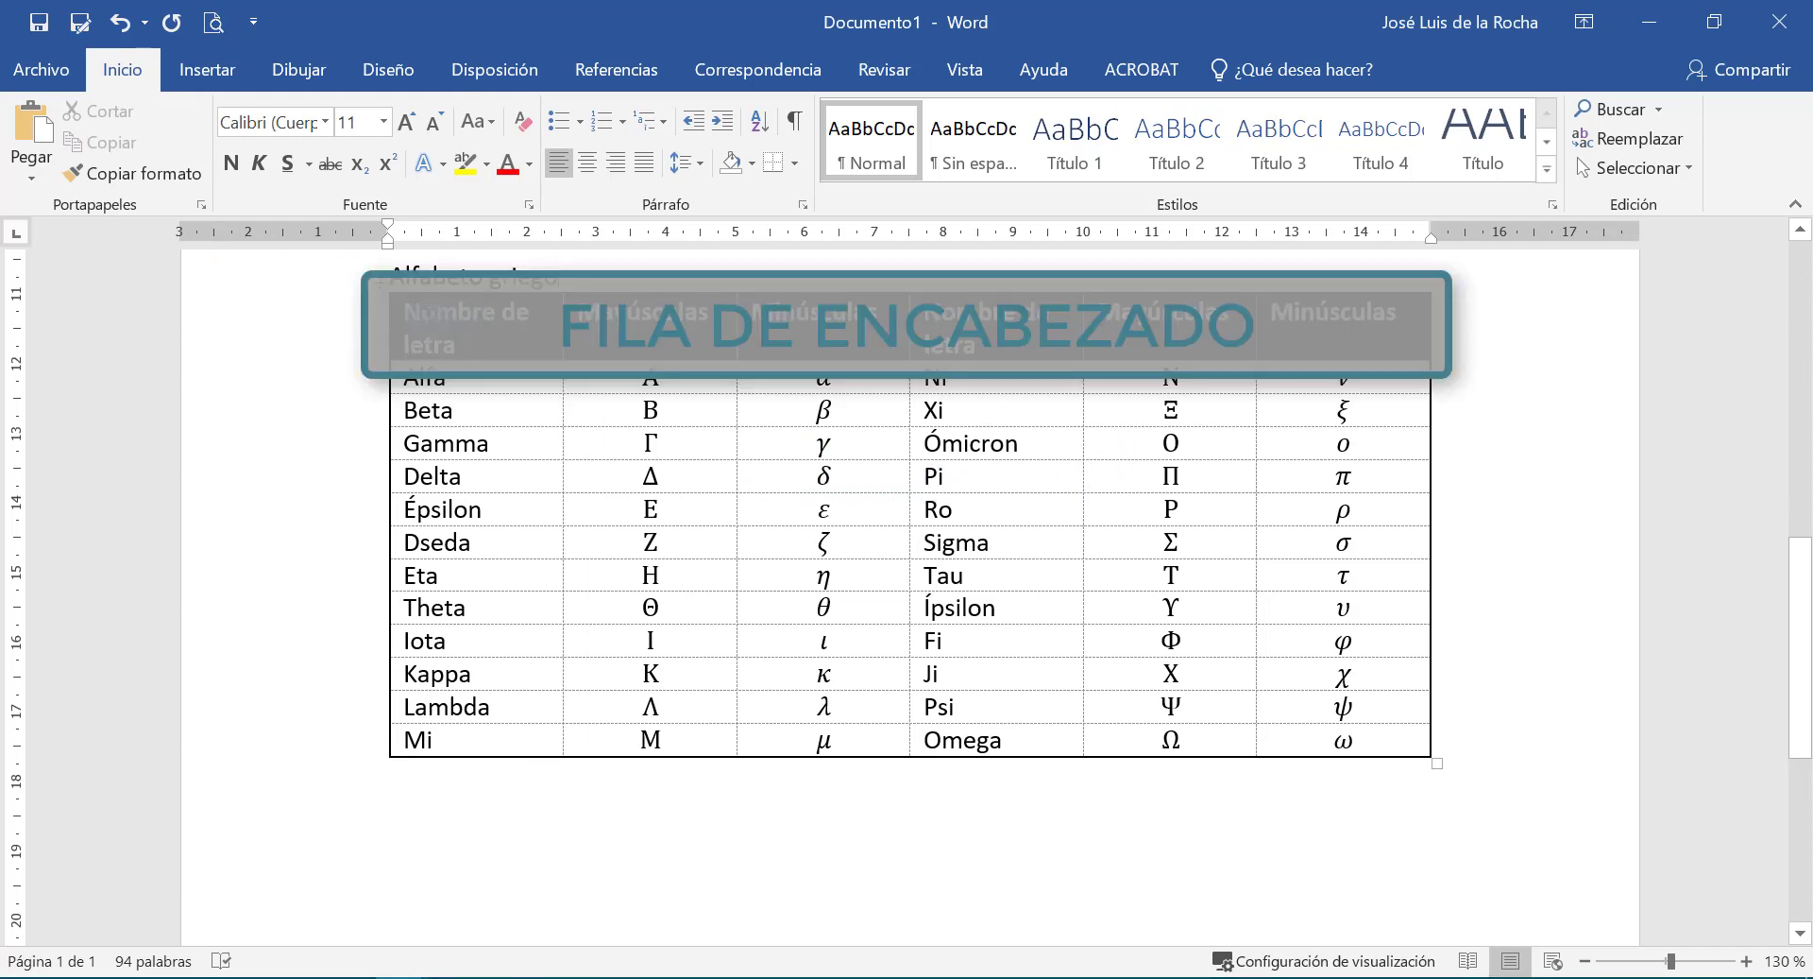
Select the table's header row, followed by its last row from Mi to ω.
click(1296, 357)
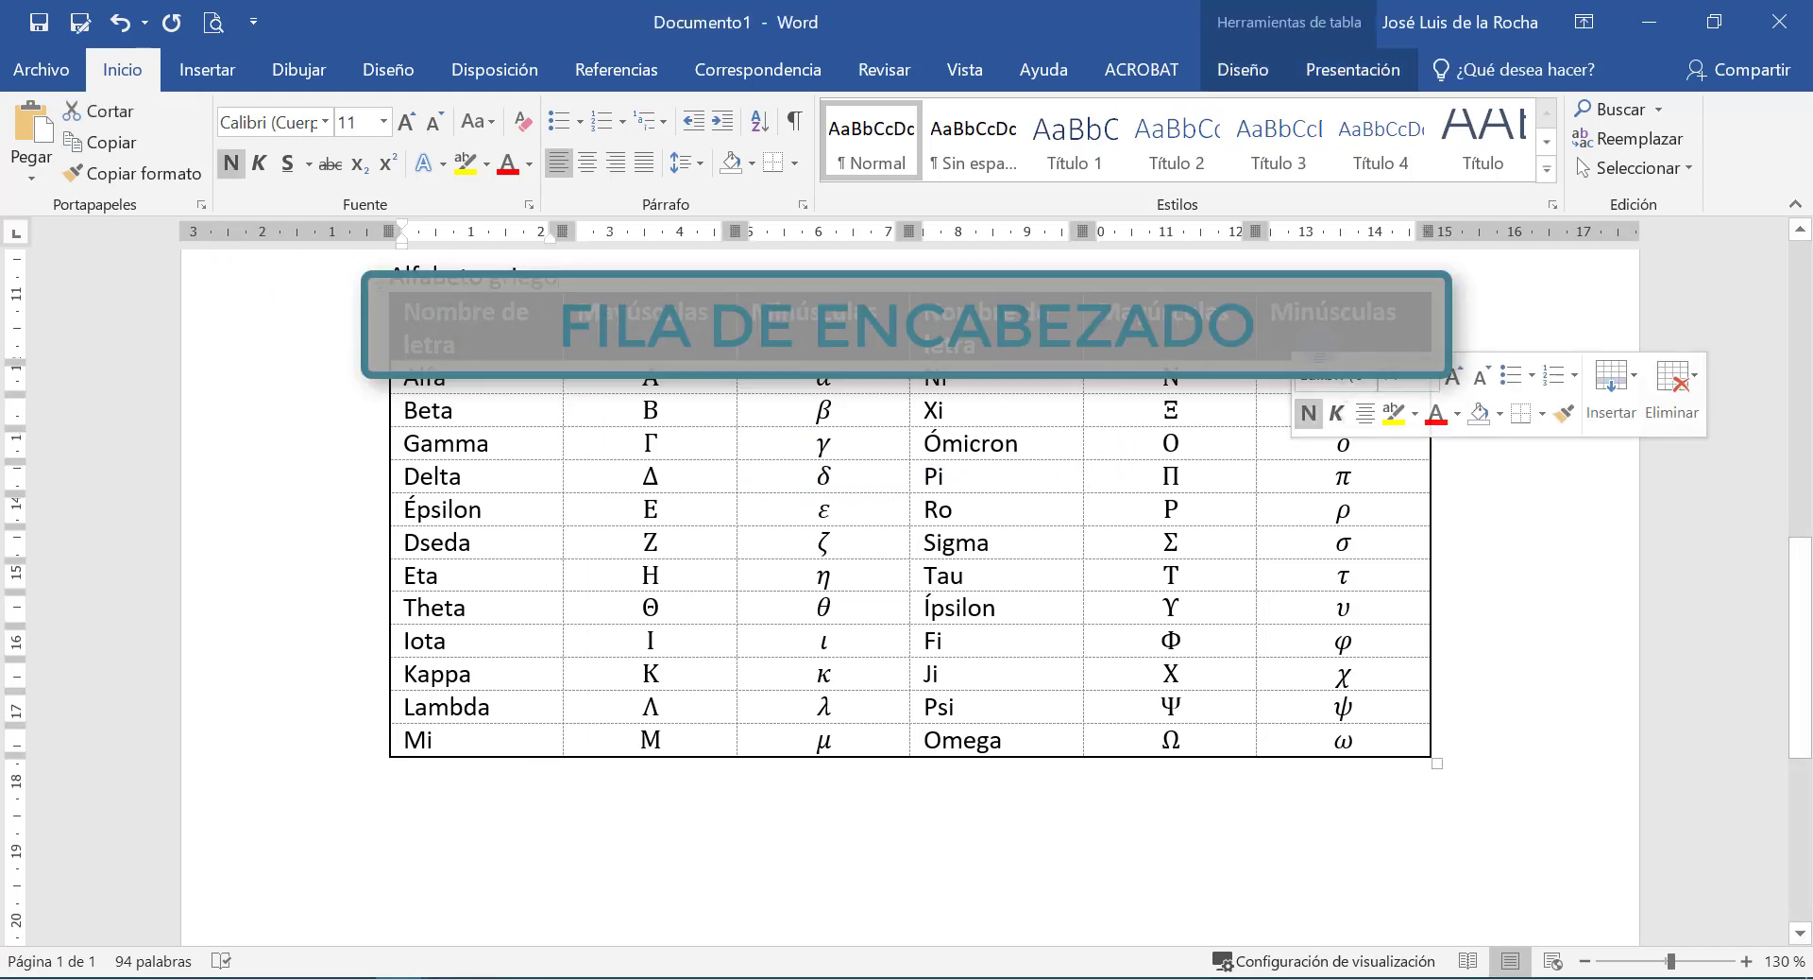
drag(494, 314, 489, 319)
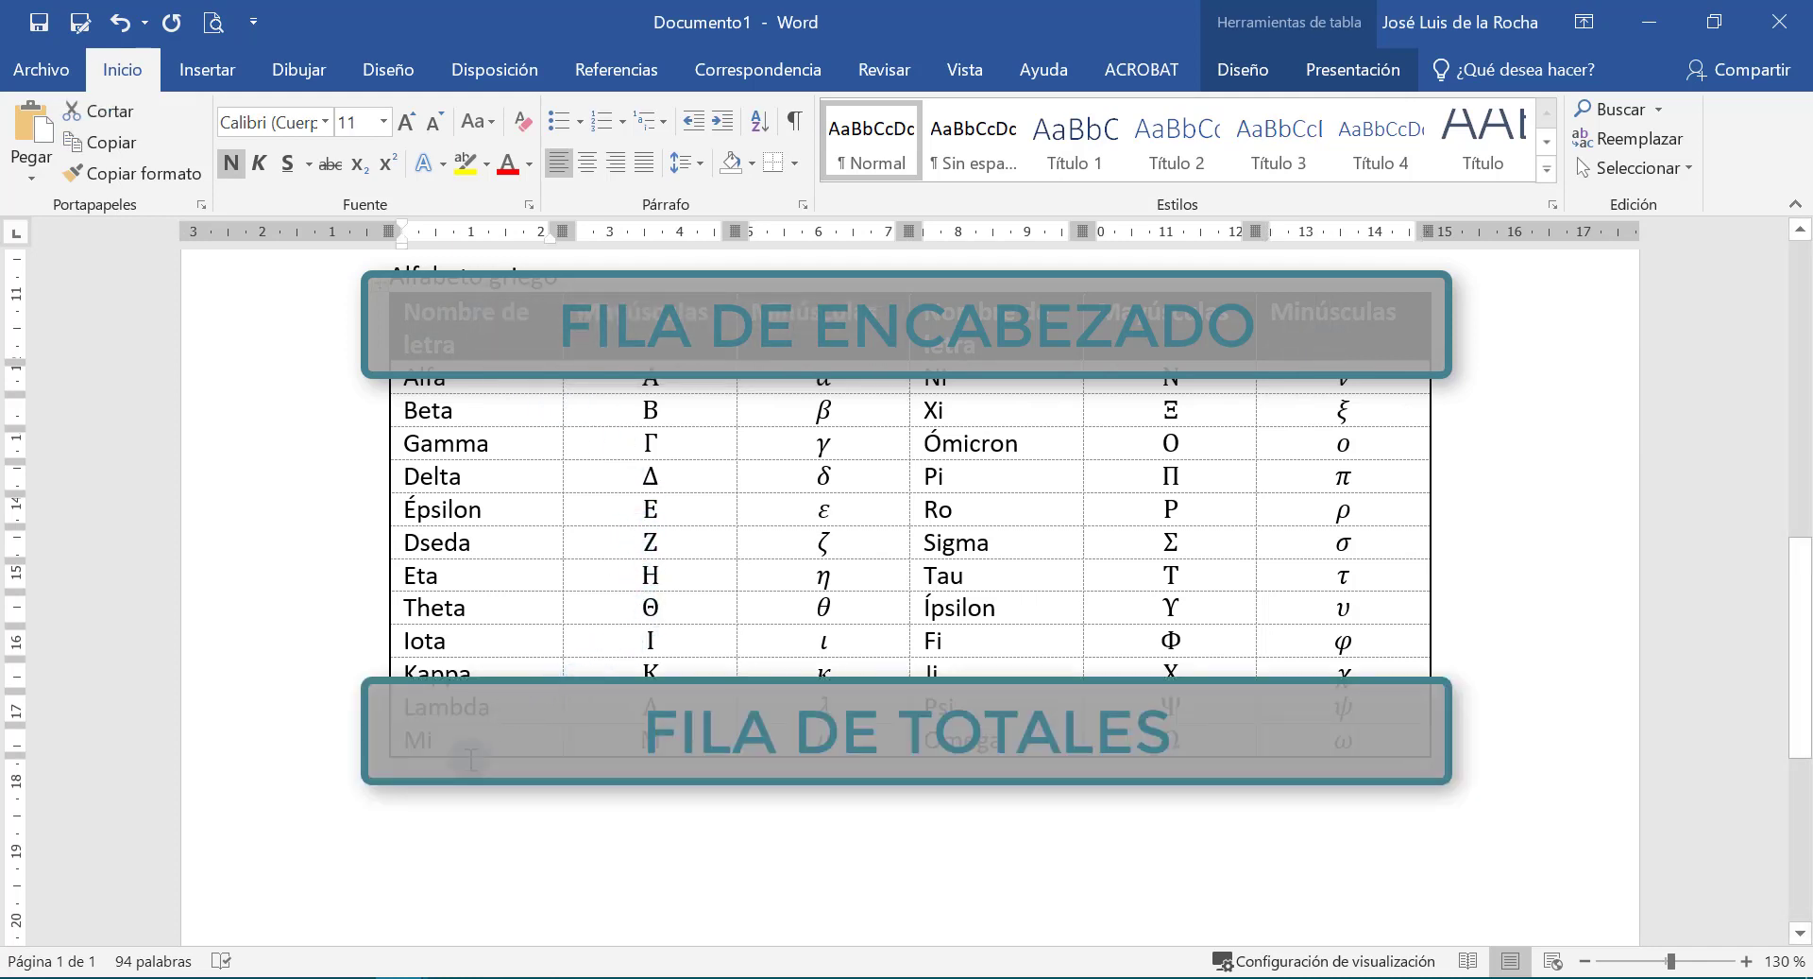
drag(1351, 753, 1374, 737)
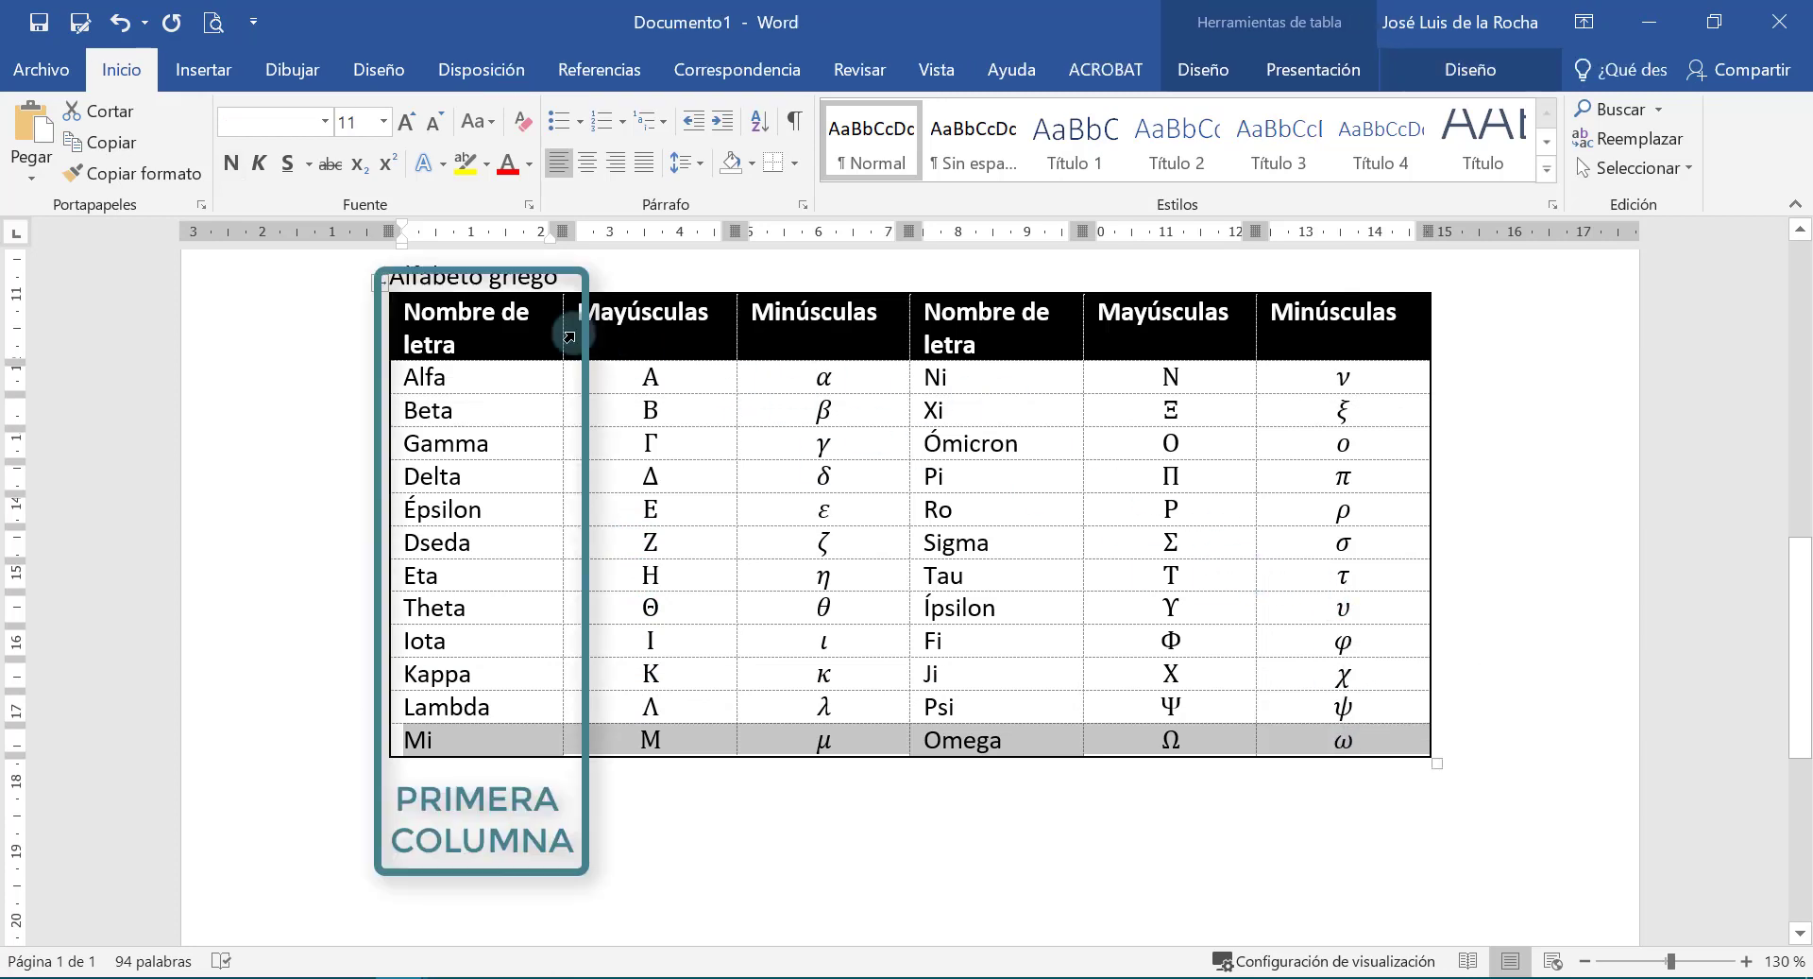
Select the table's first column, followed by its last column, and clear the selection by placing the cursor in the Alfa cell.
drag(515, 328, 484, 739)
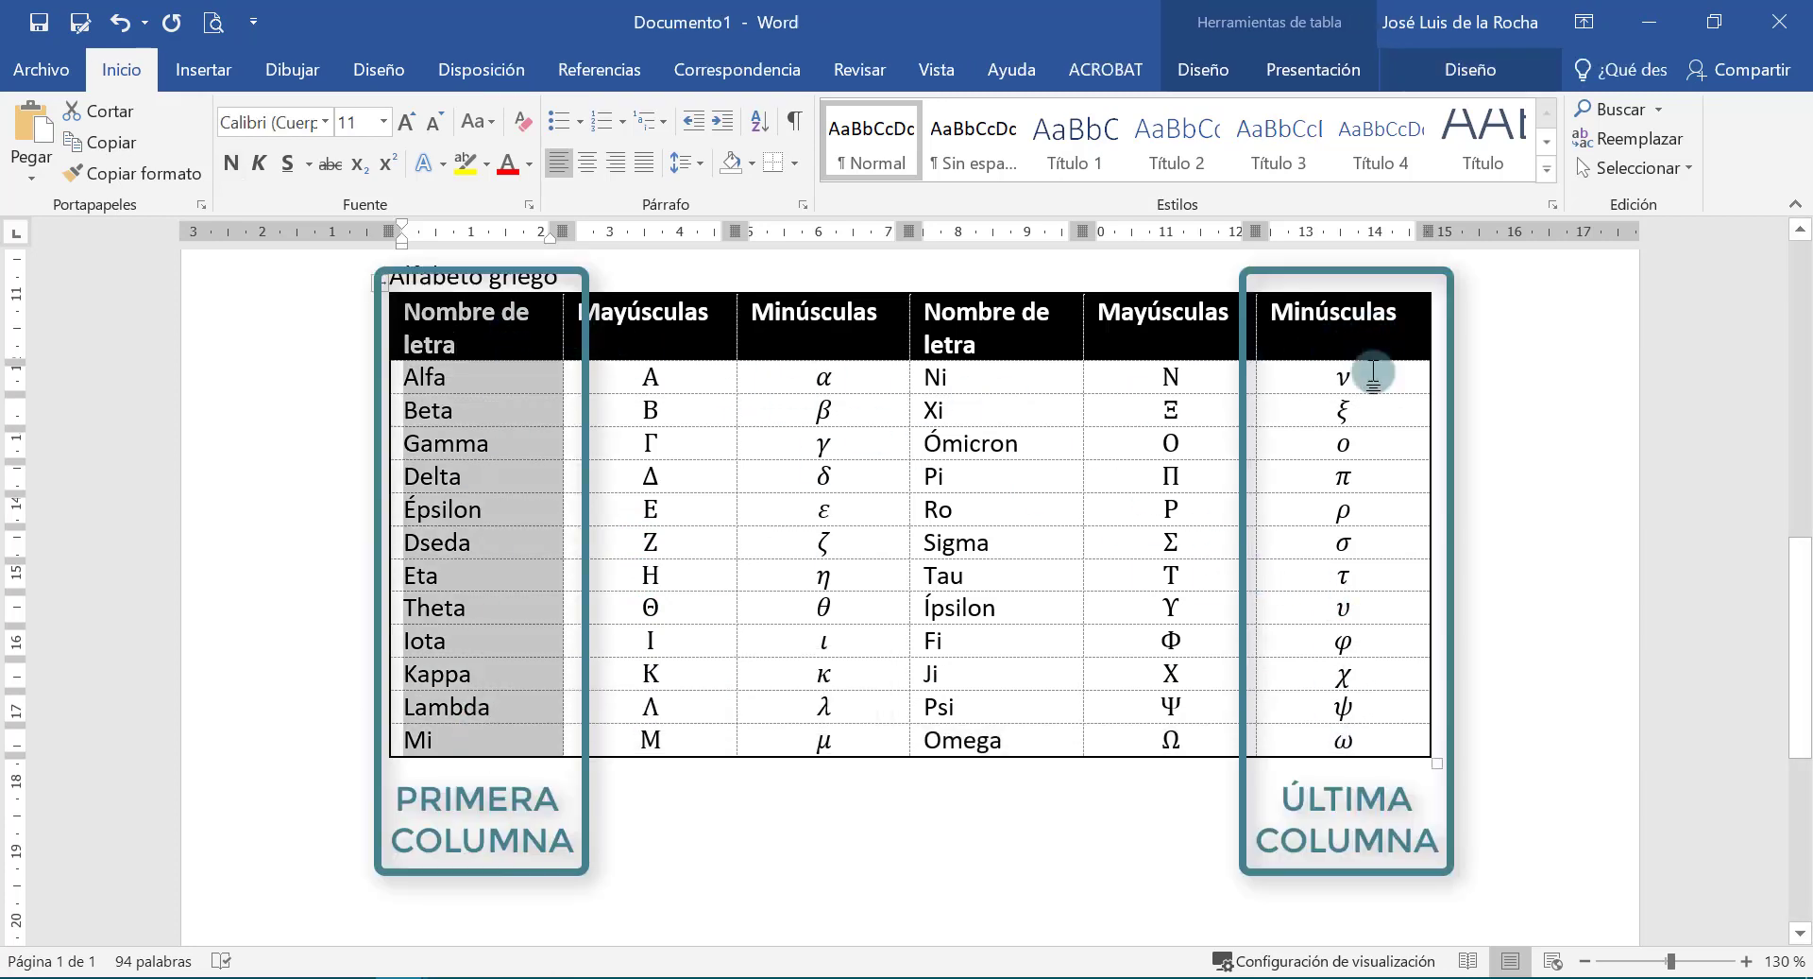
drag(1369, 373, 1340, 745)
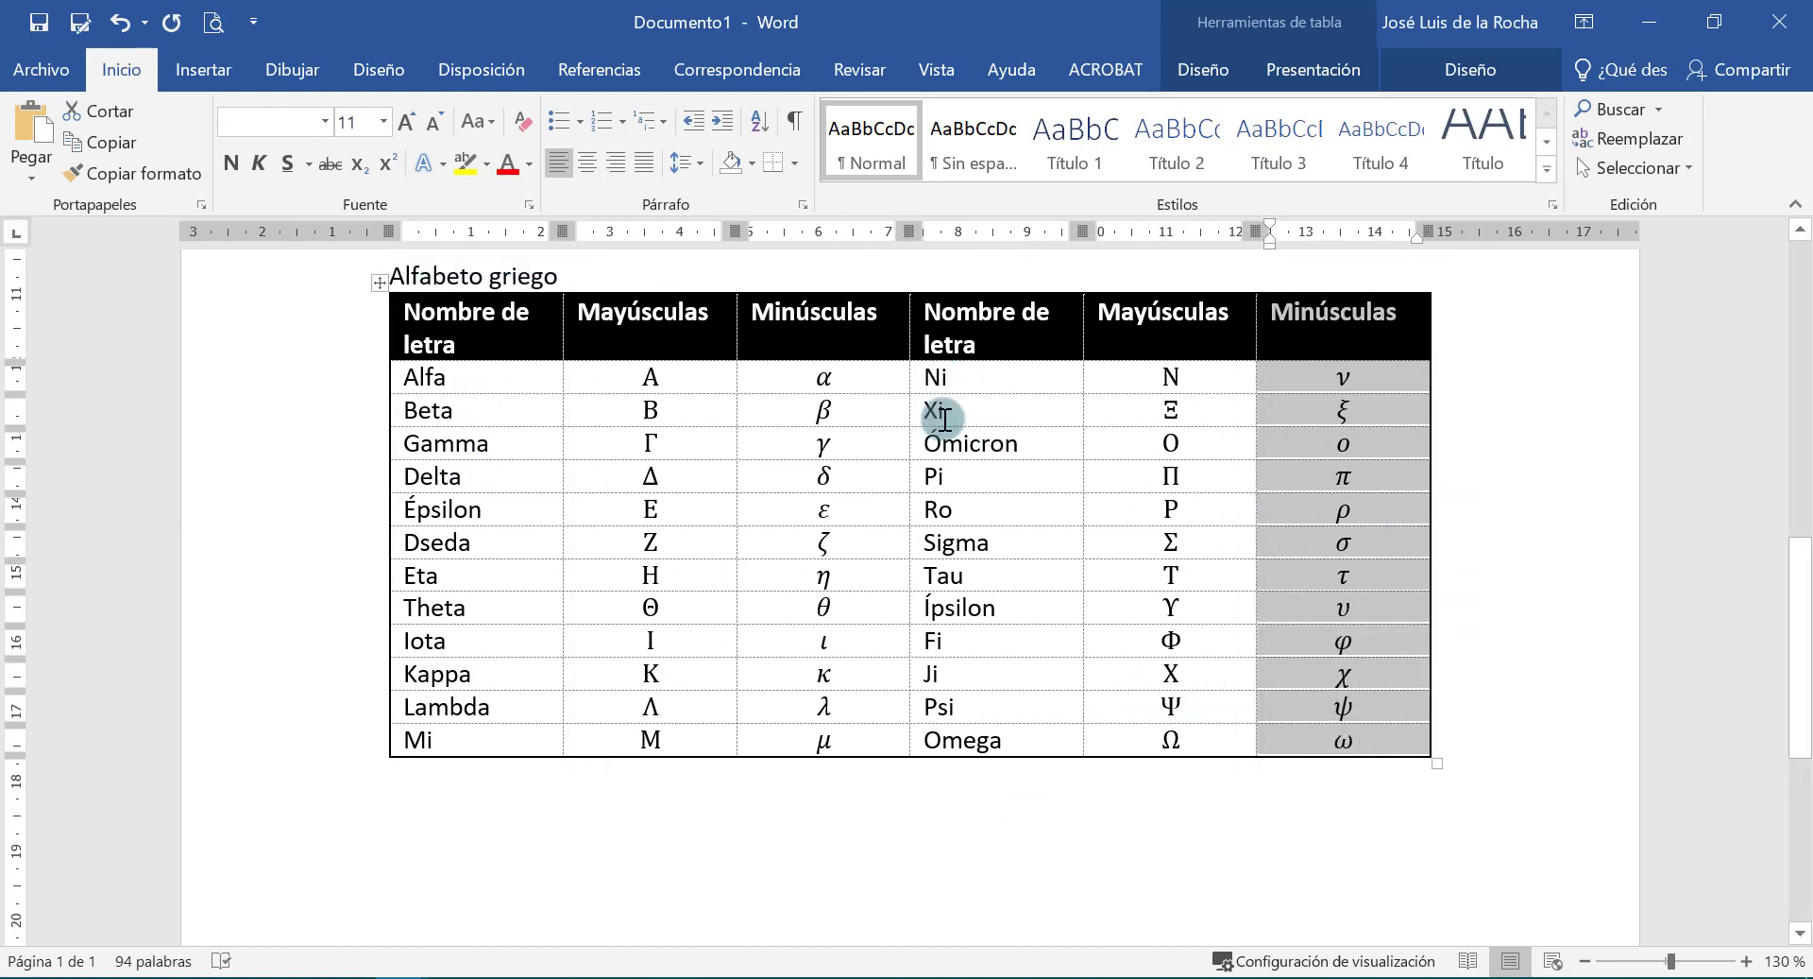
click(450, 381)
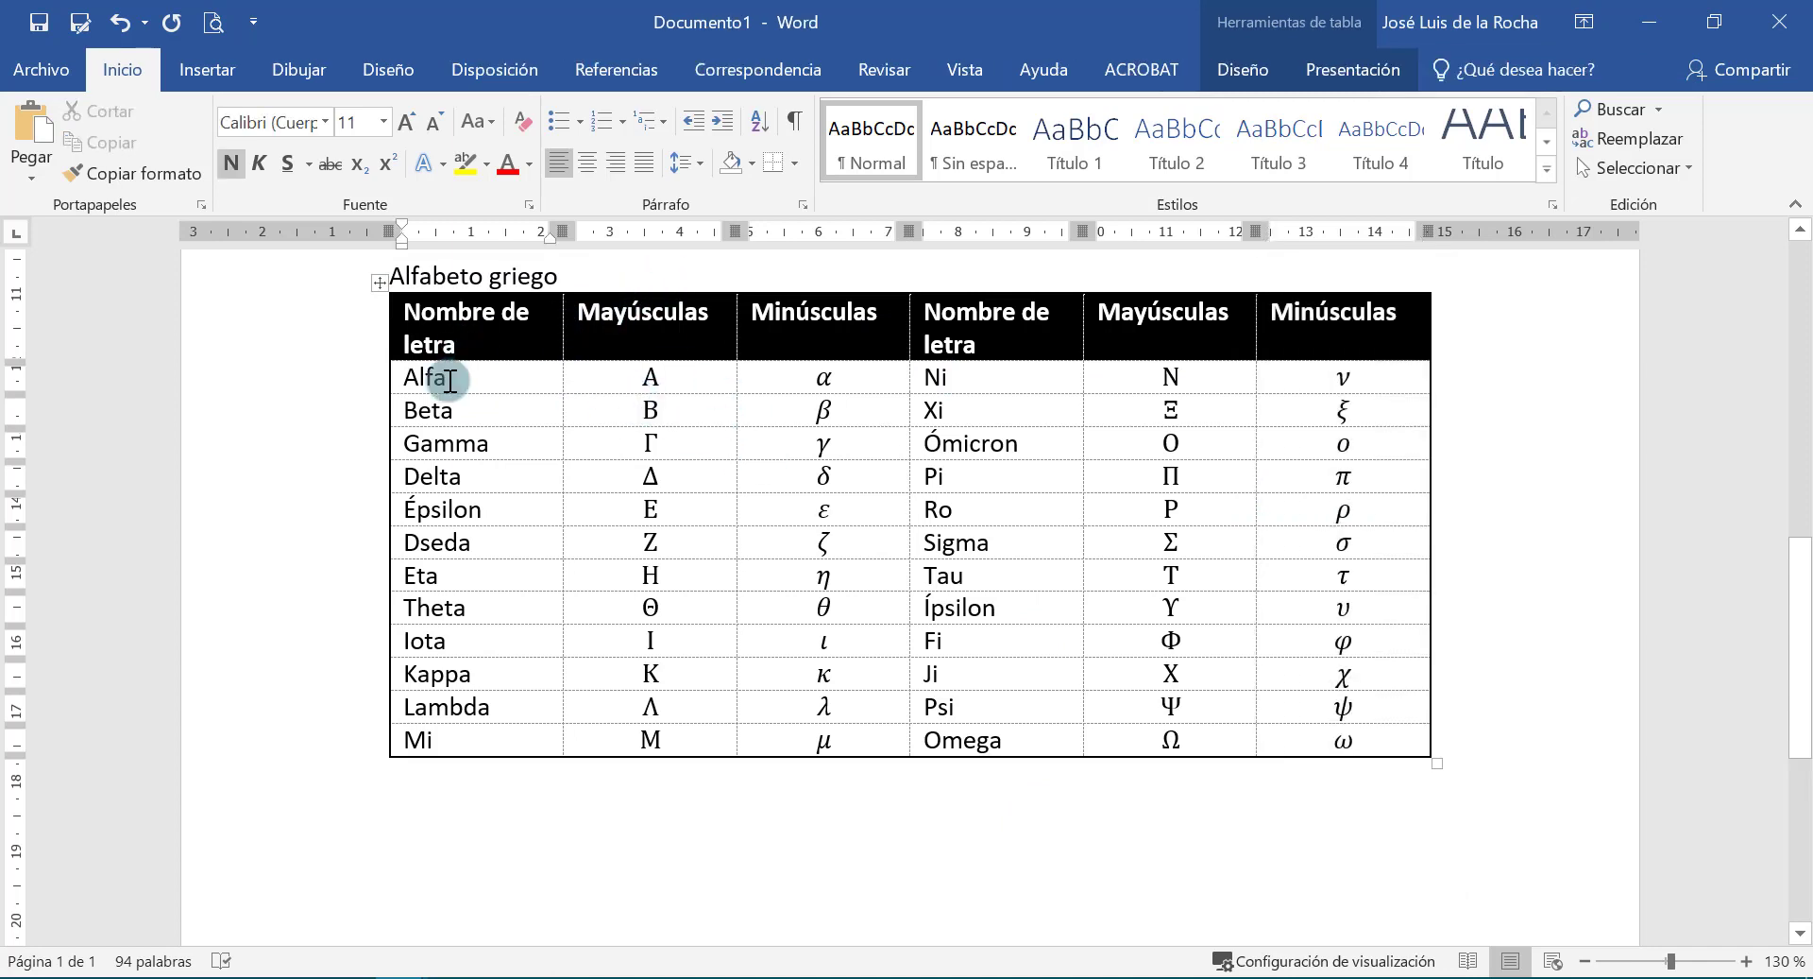
Select three non-adjacent columns together: the first Mayúsculas, the second Nombre de letra and the last Minúsculas.
click(676, 285)
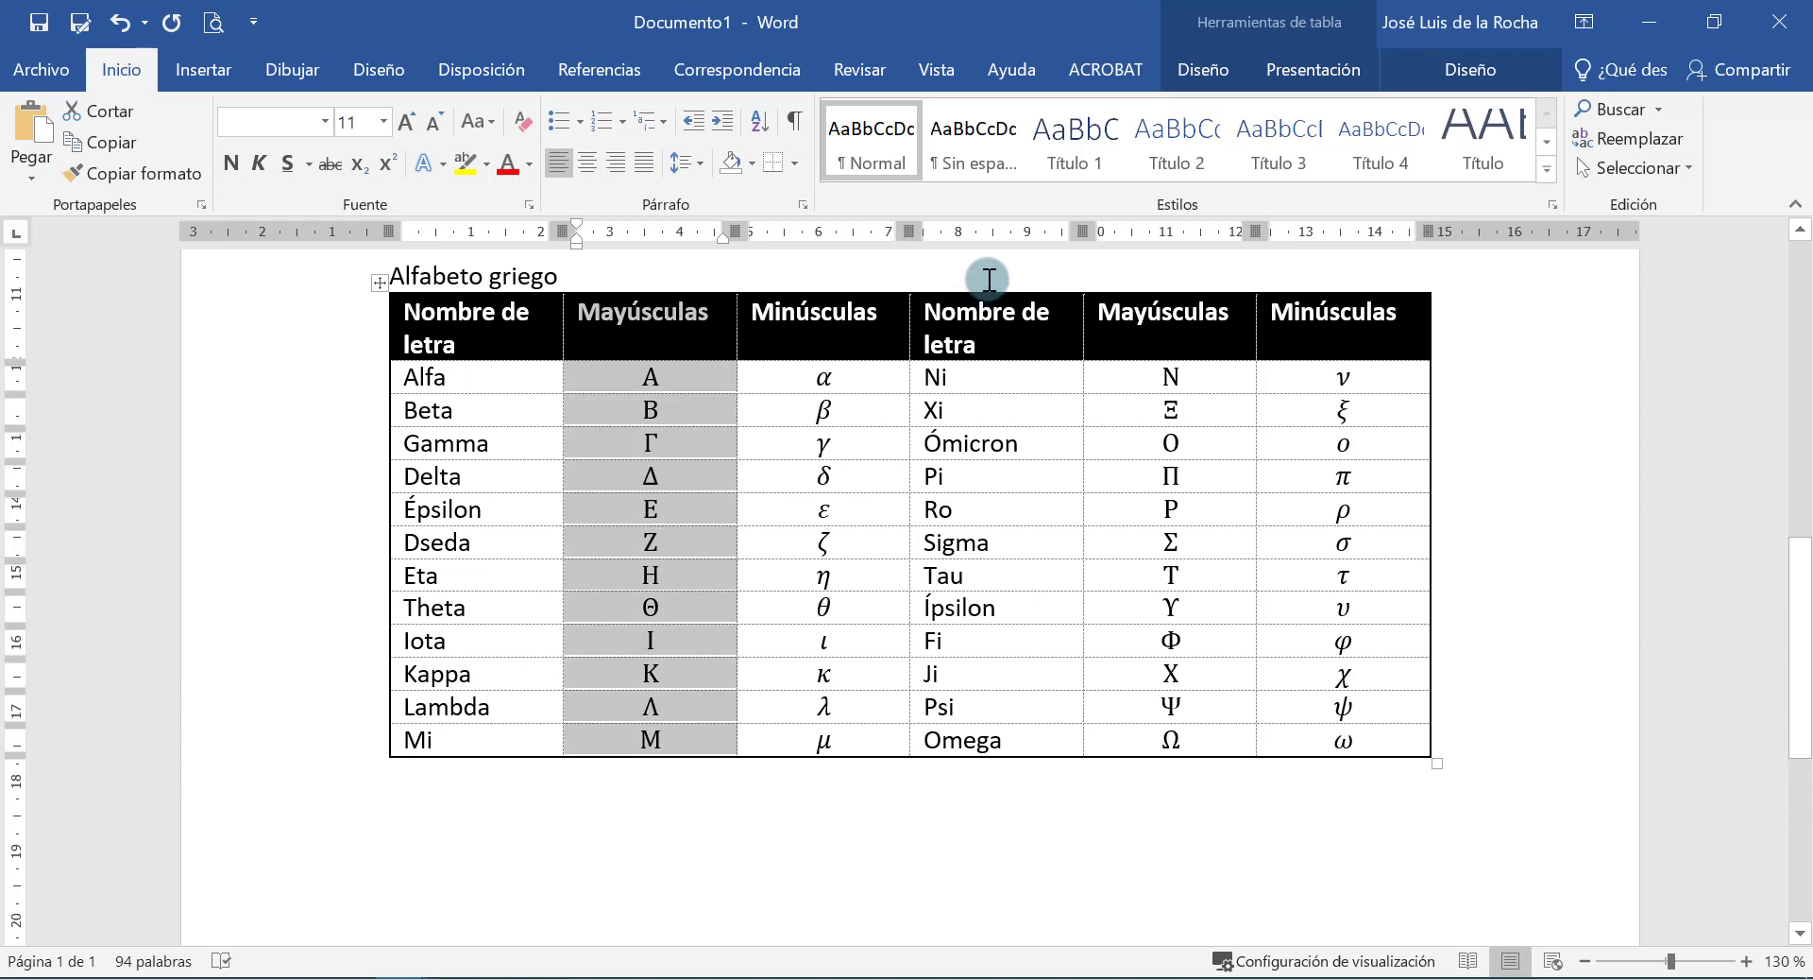
ctrl+click(986, 286)
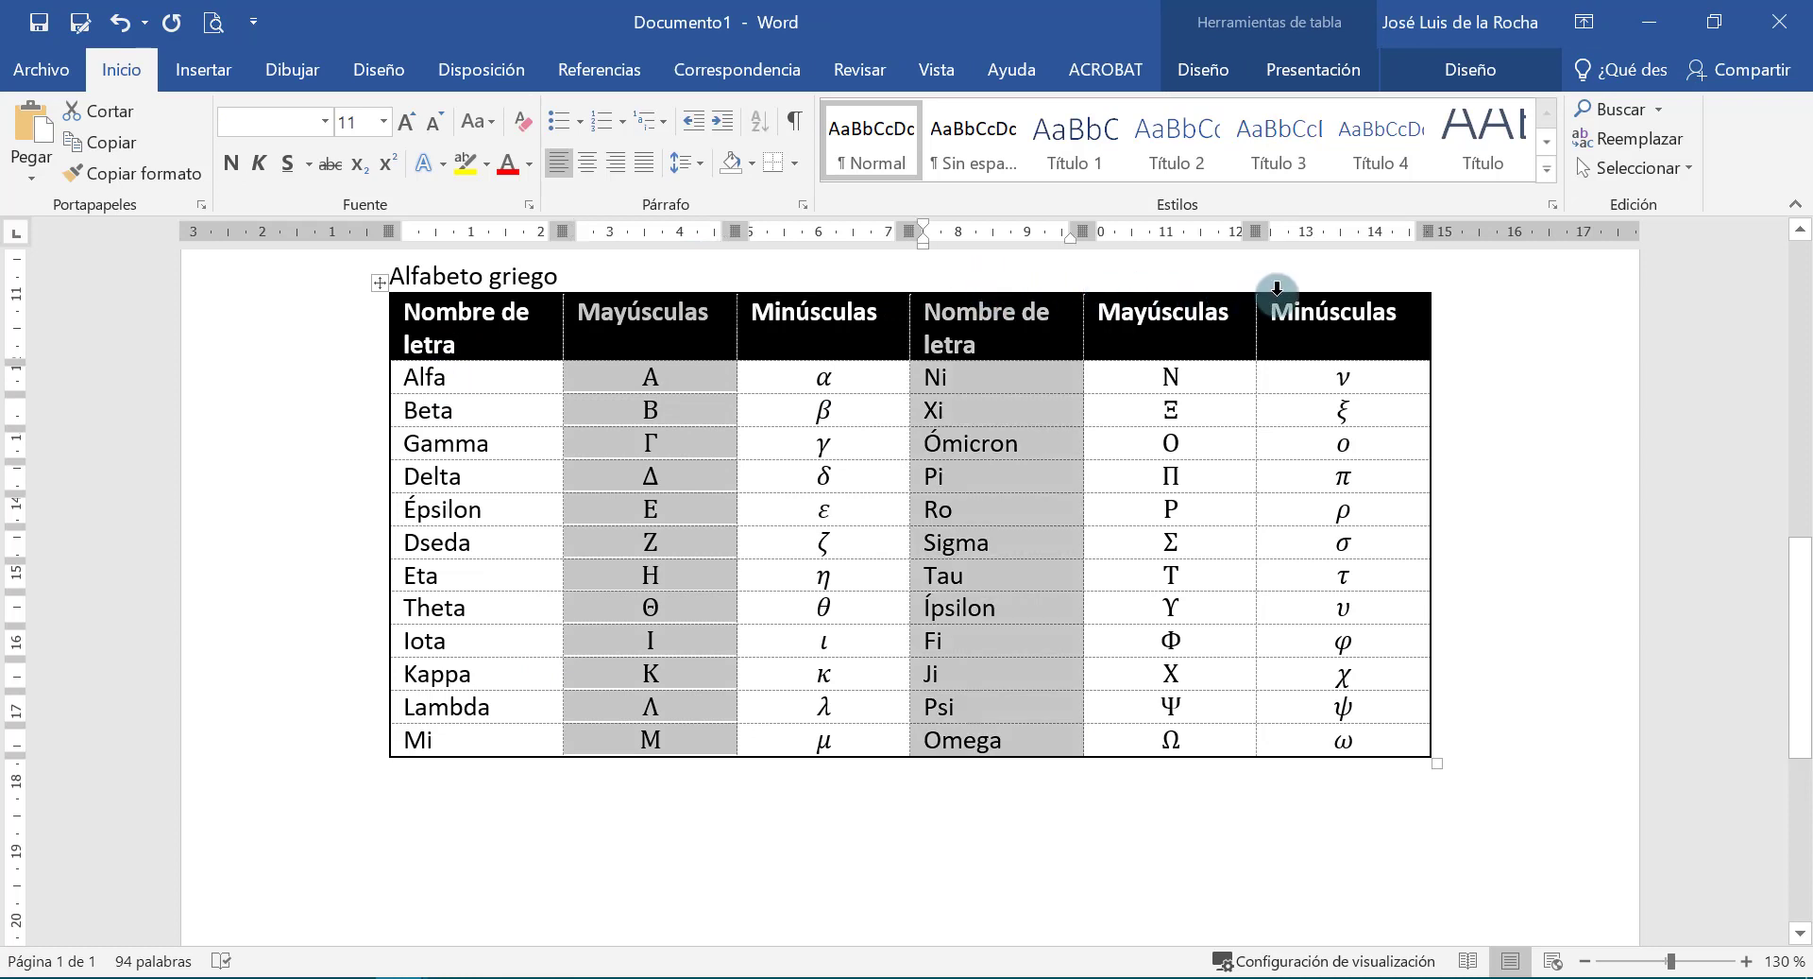
ctrl+click(1277, 286)
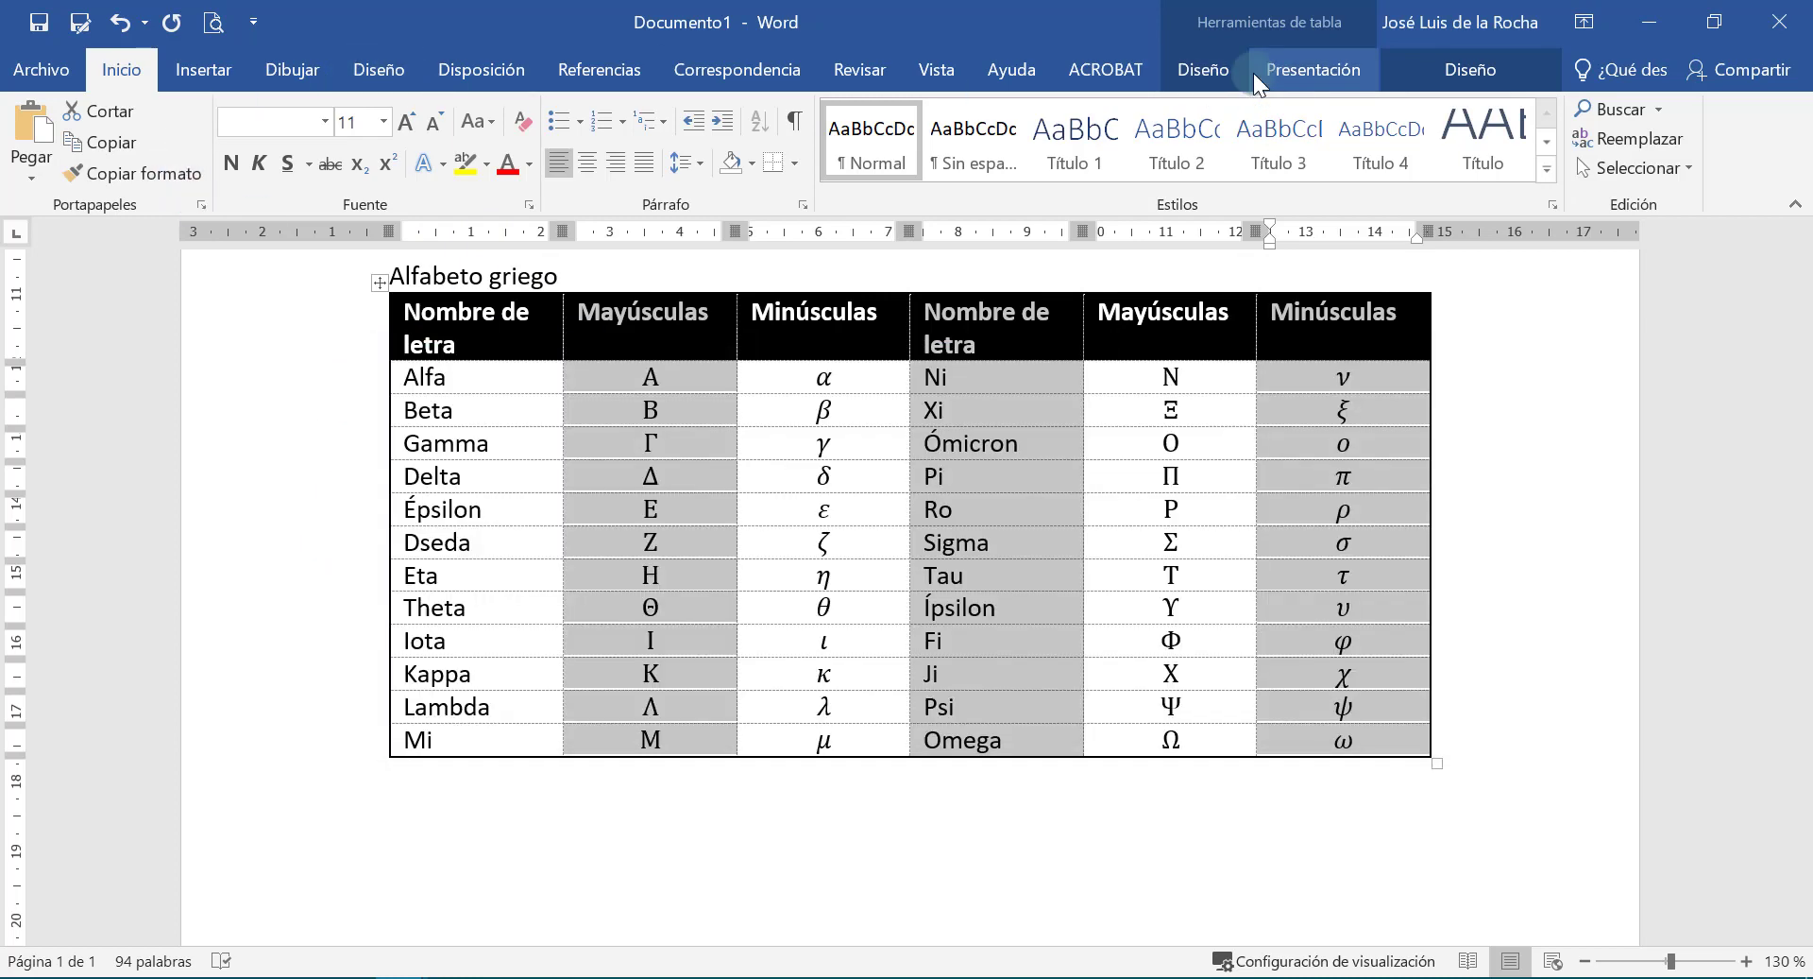
Show the table design options, select the whole table and the γ symbol in turn, and place the cursor in Beta's uppercase cell.
click(1204, 69)
click(803, 577)
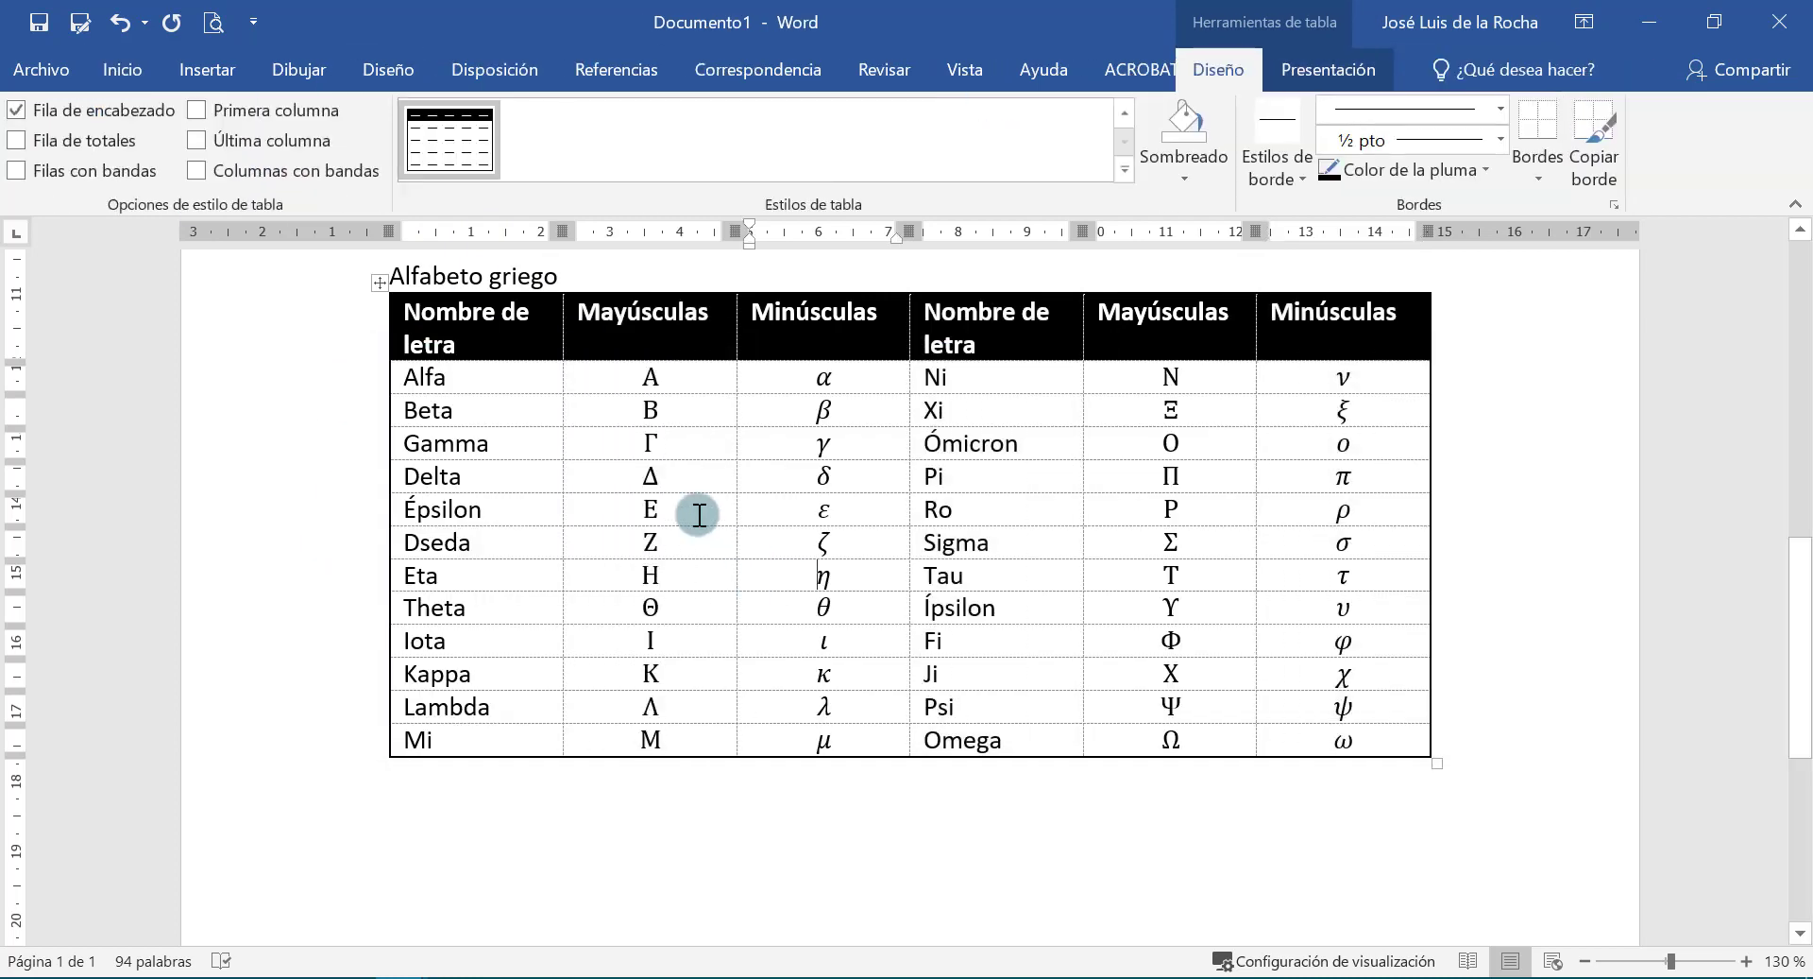
click(379, 284)
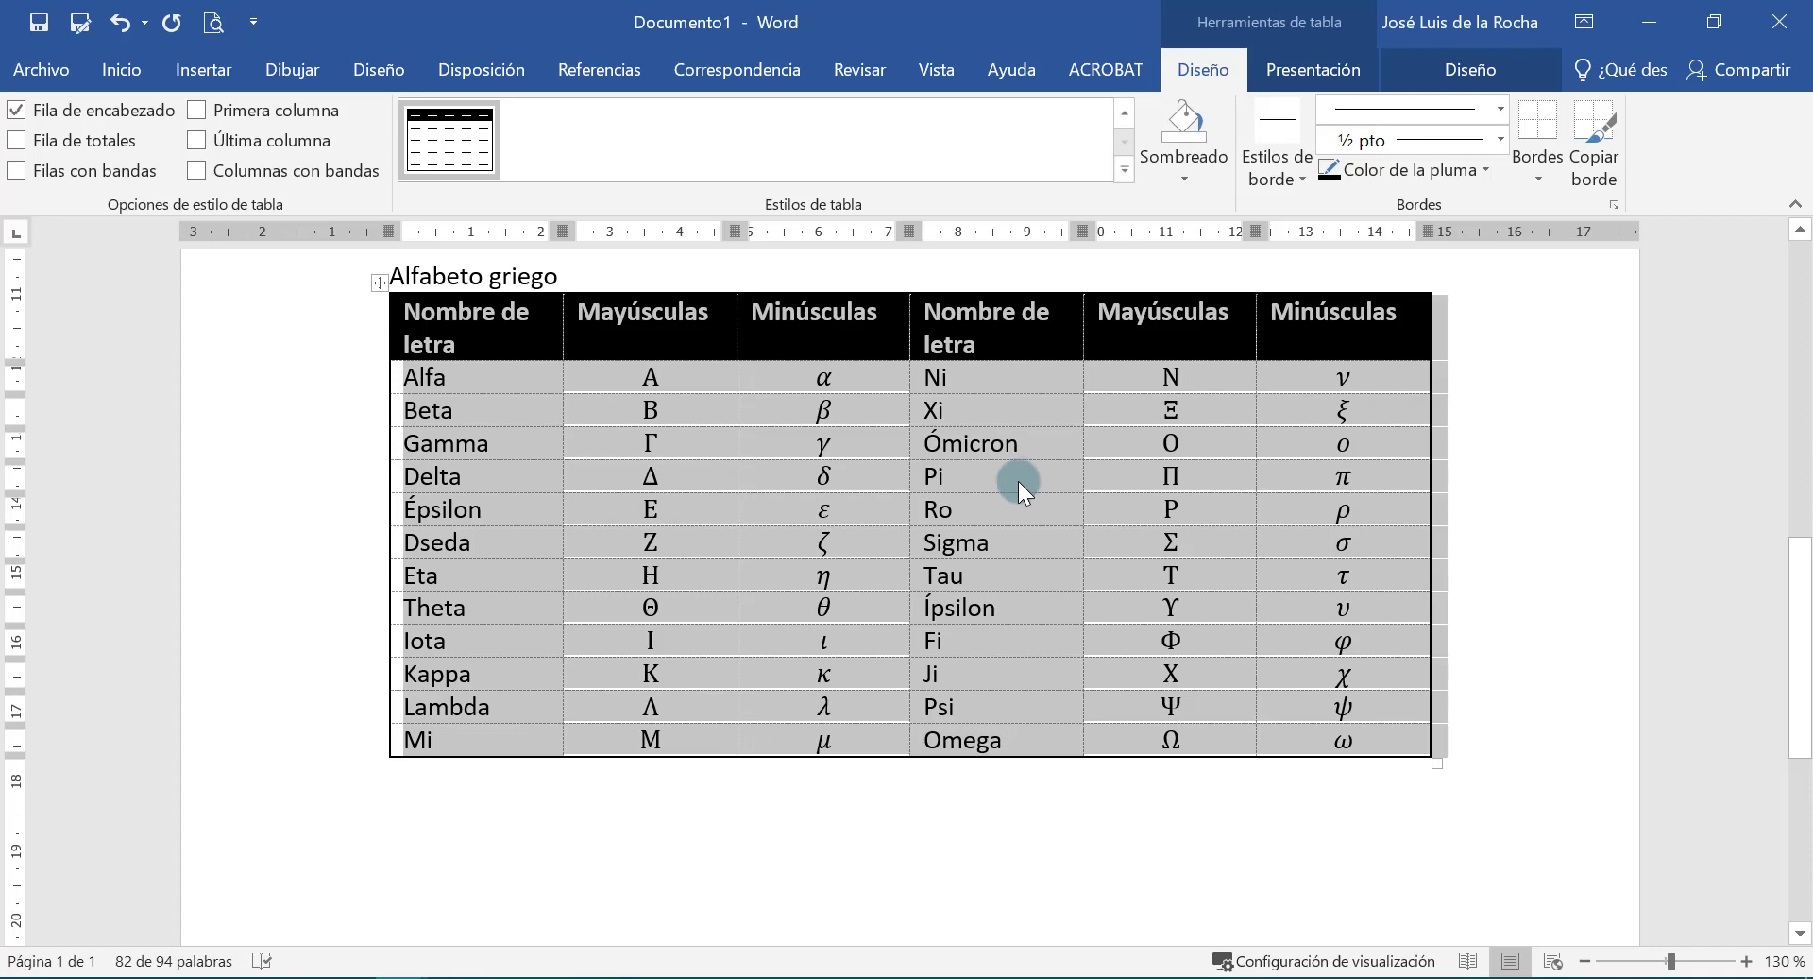
click(993, 501)
drag(793, 436, 853, 457)
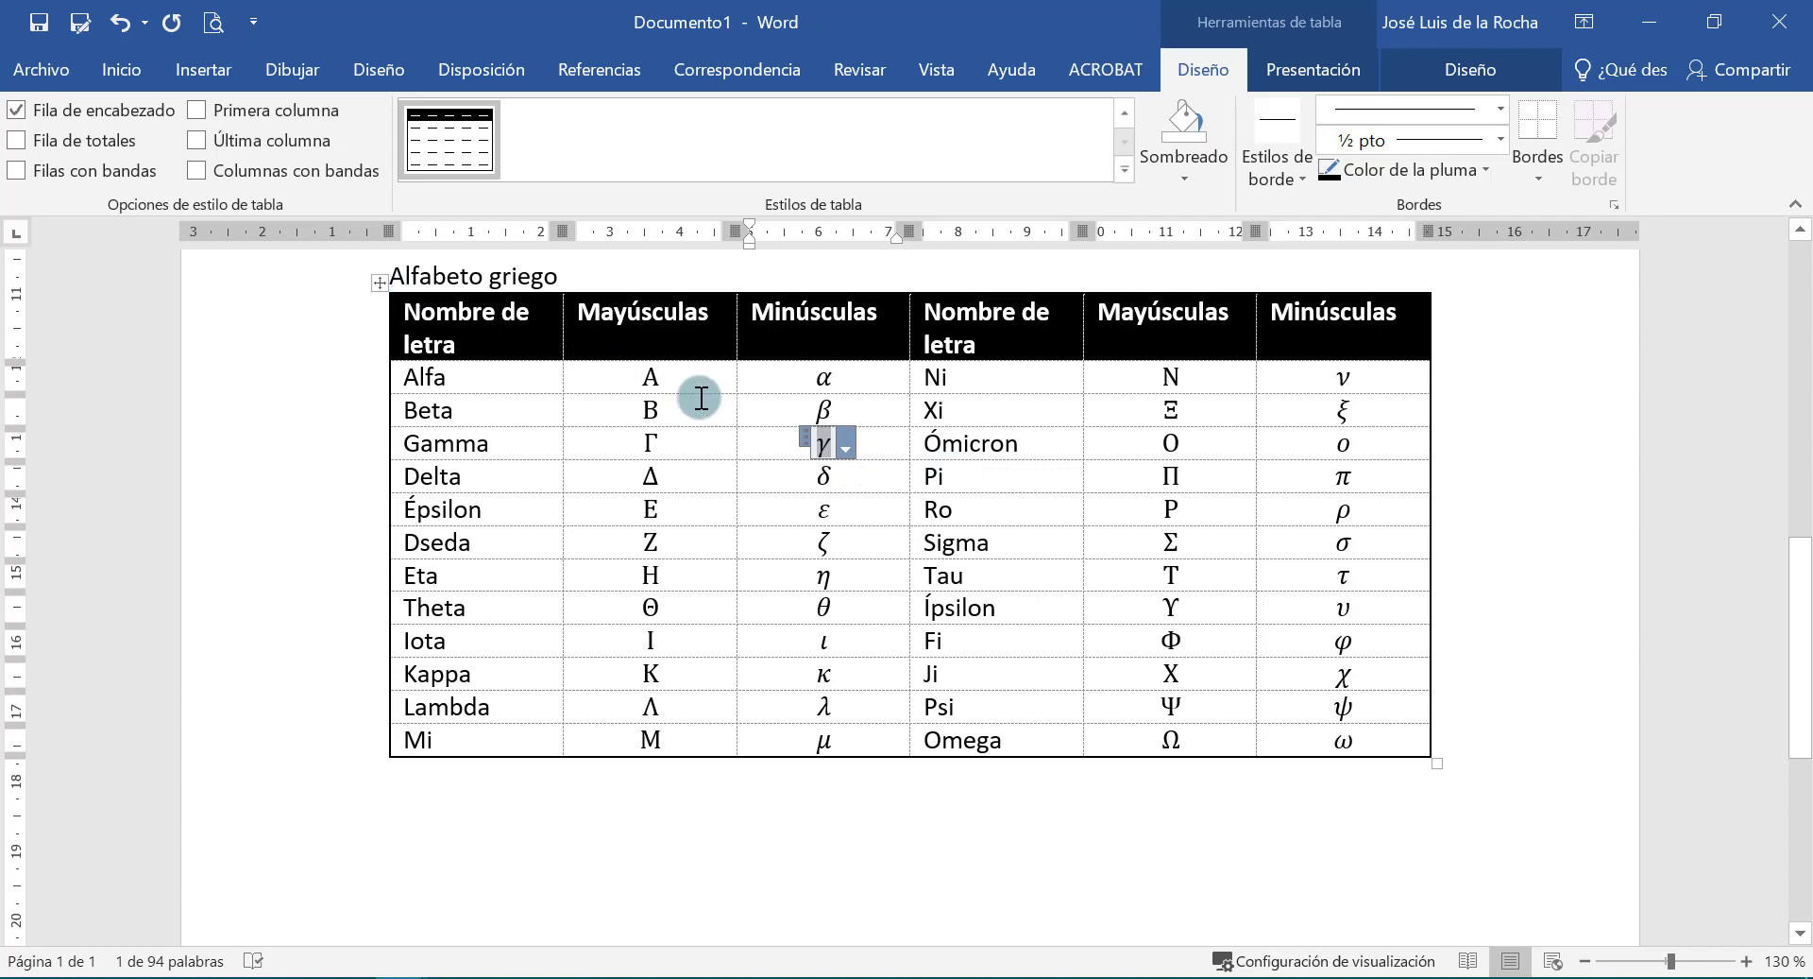
click(701, 398)
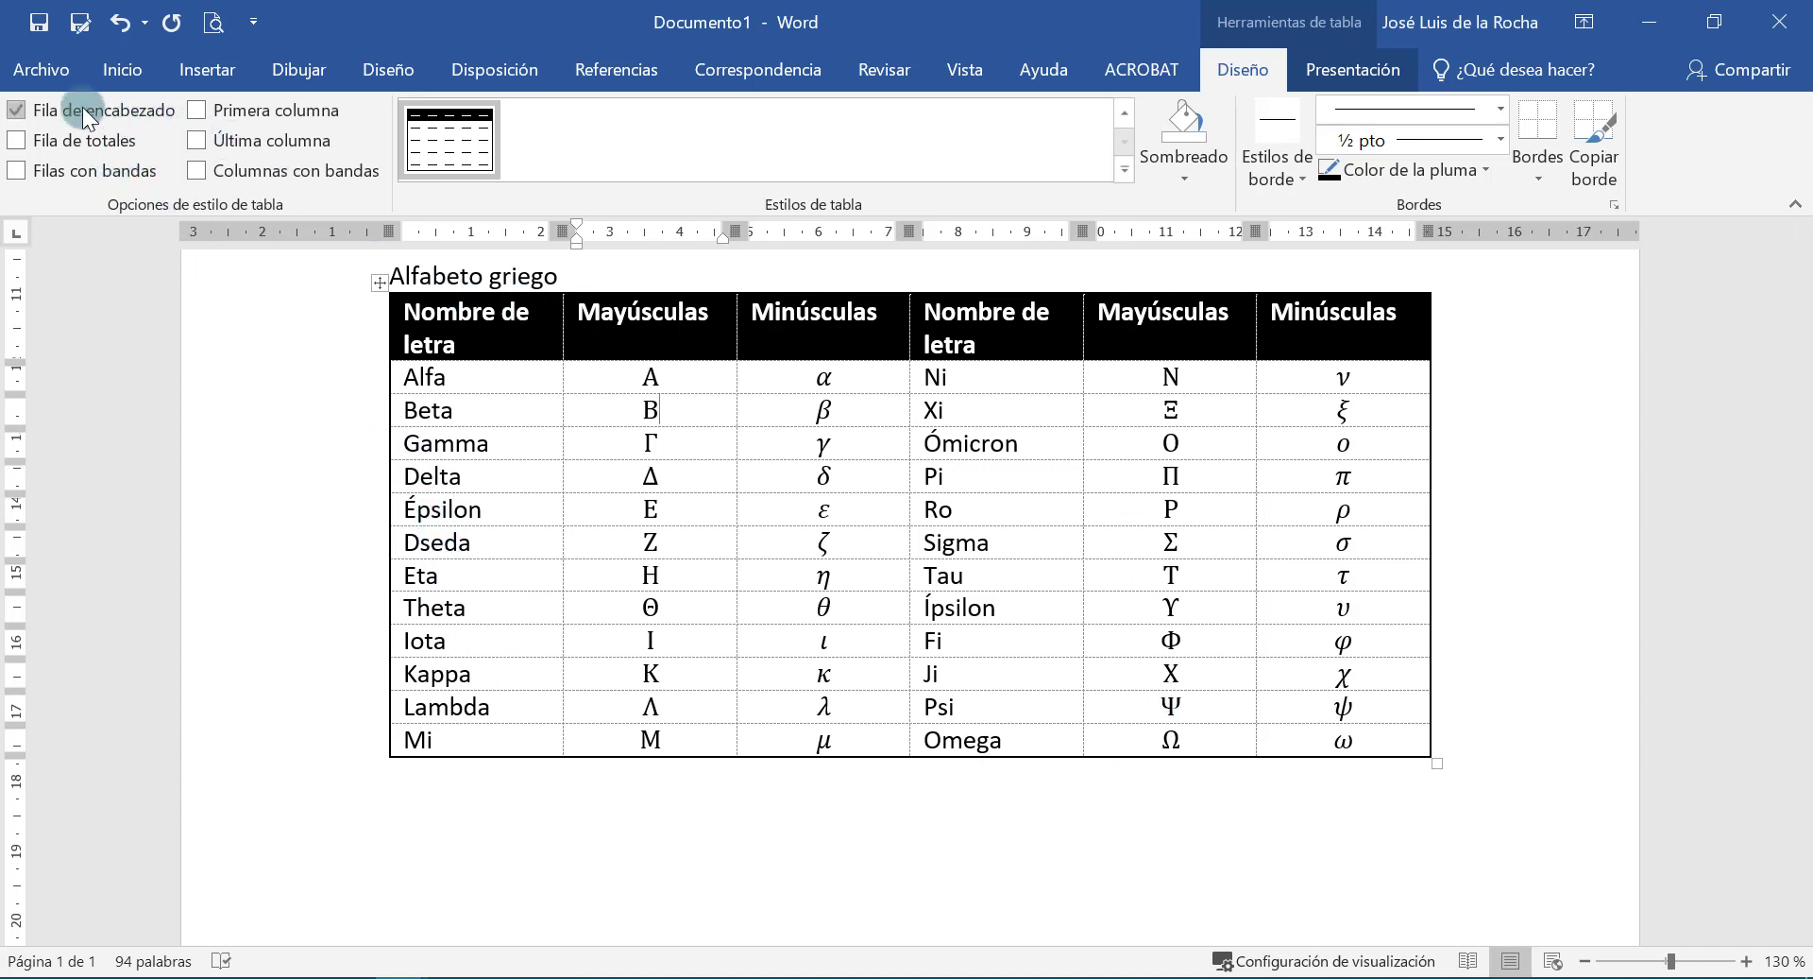
Turn the table's header row formatting off and back on, and enable the total row formatting.
click(16, 110)
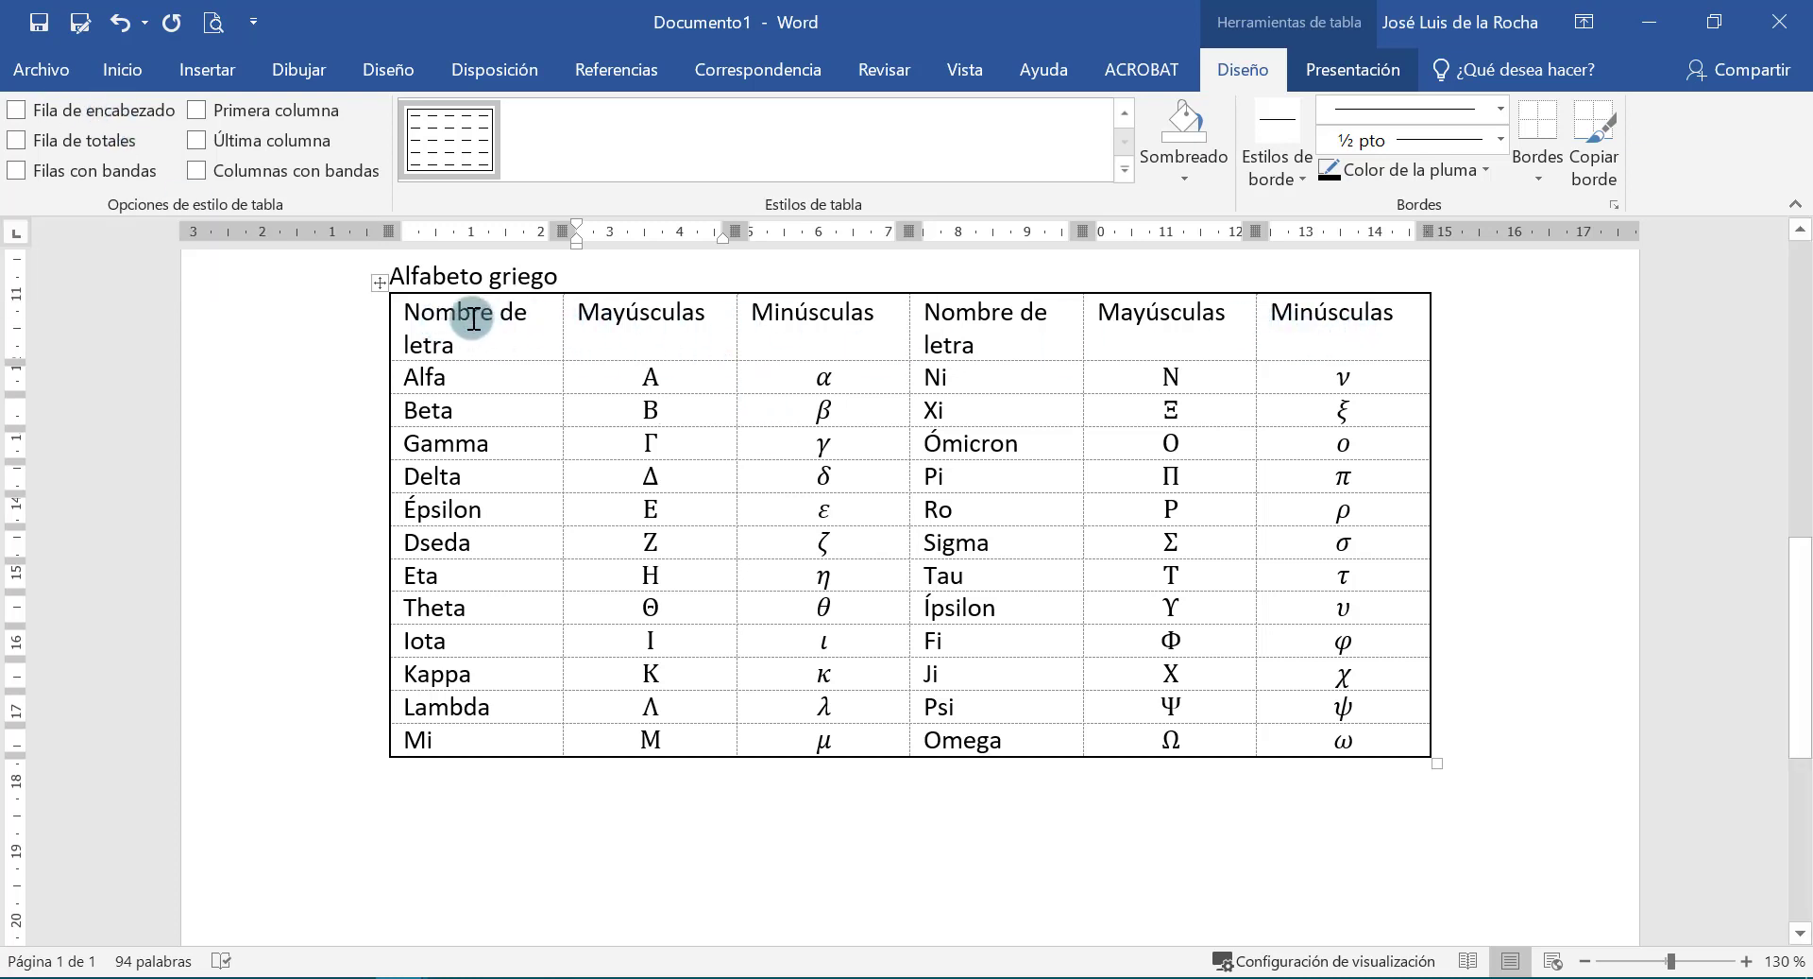
click(89, 110)
click(98, 150)
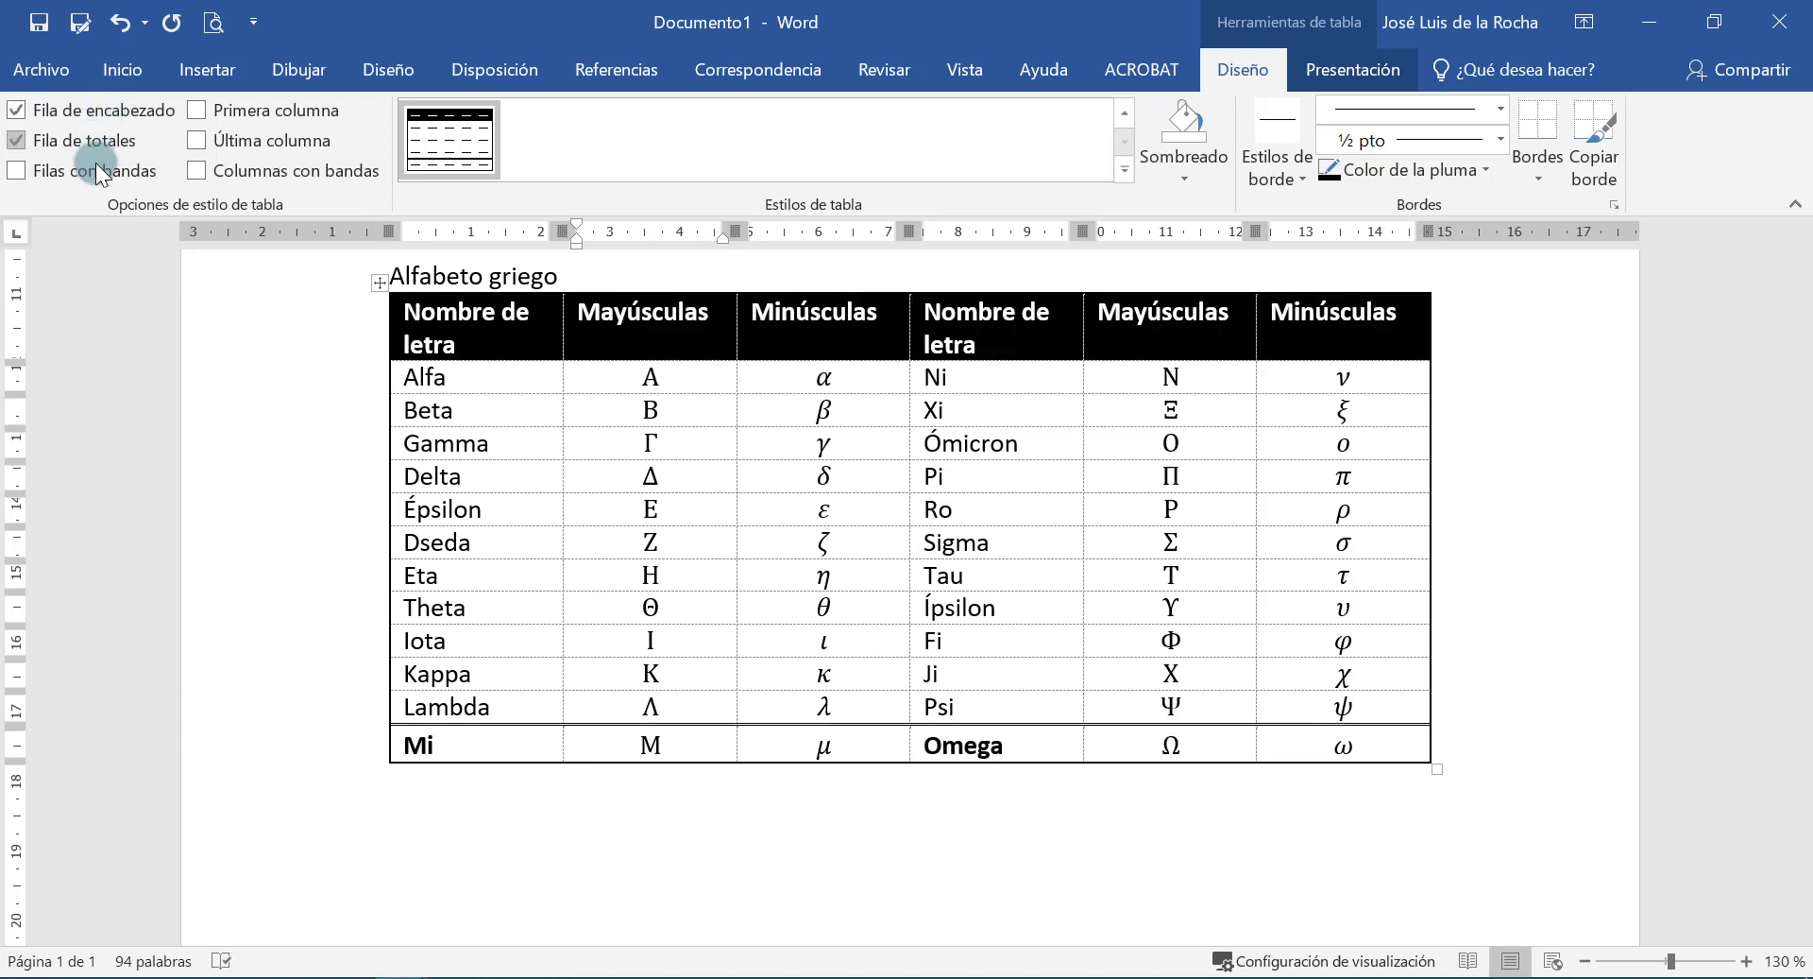
click(411, 767)
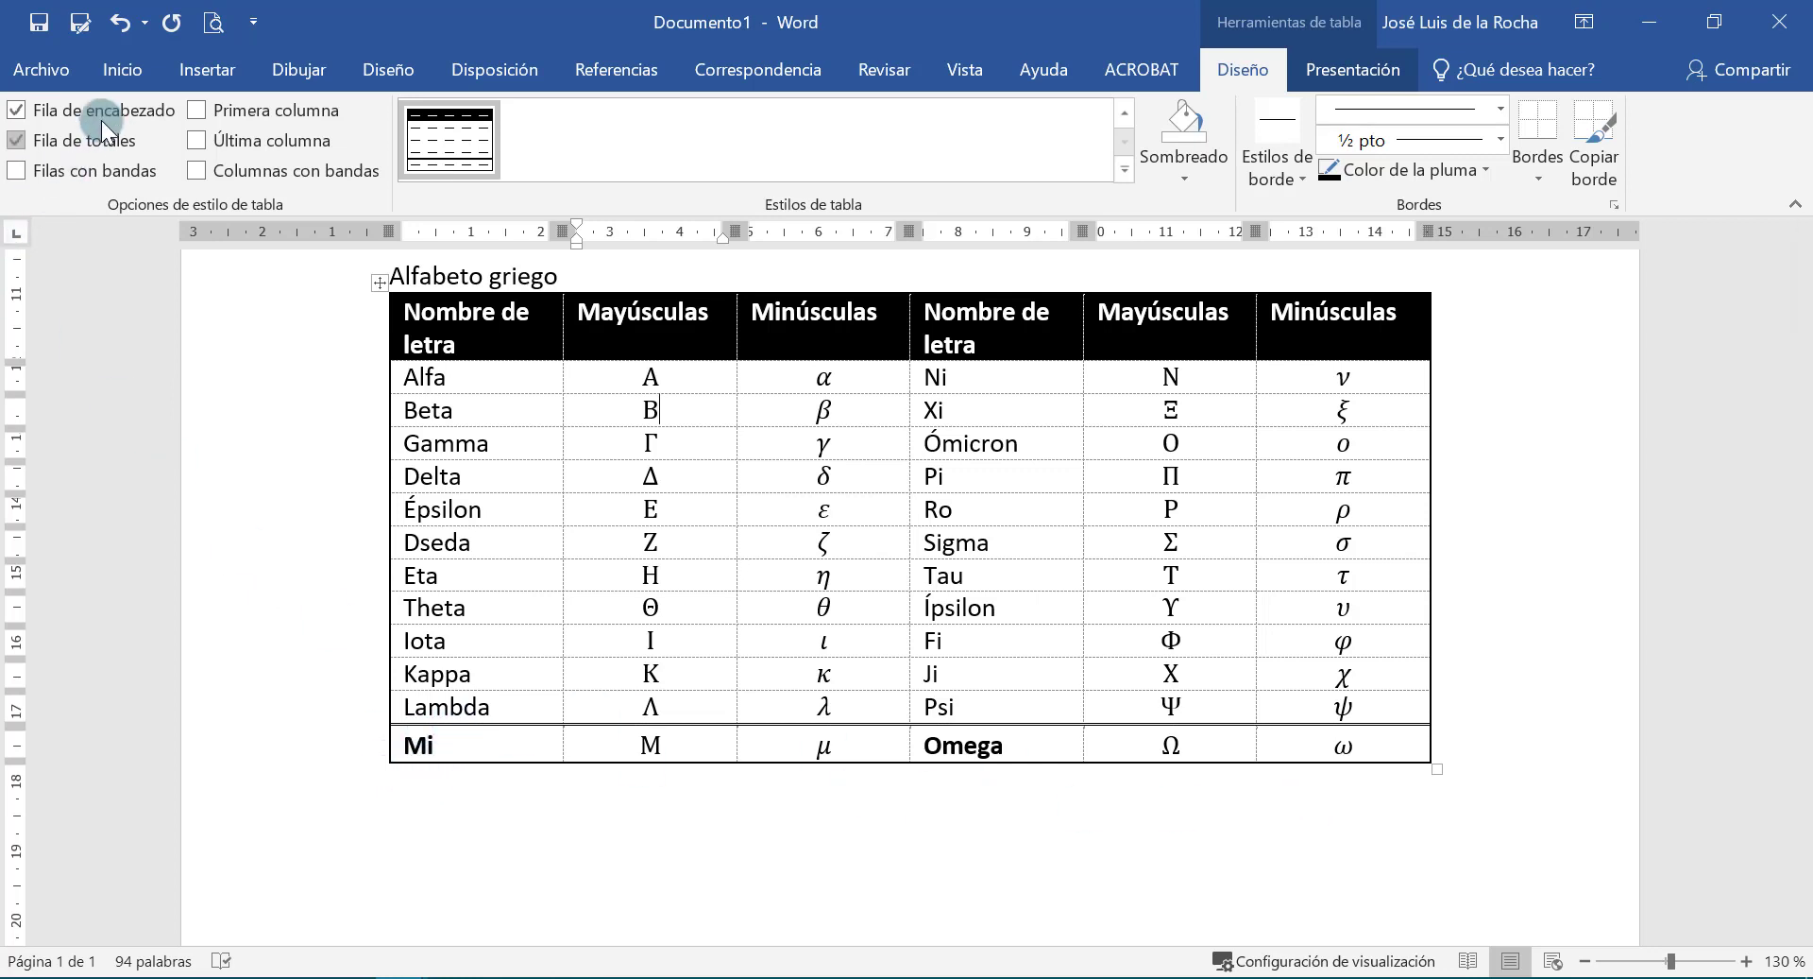
Enable the banded rows, first column, last column and banded columns style options for the Greek alphabet table.
click(104, 170)
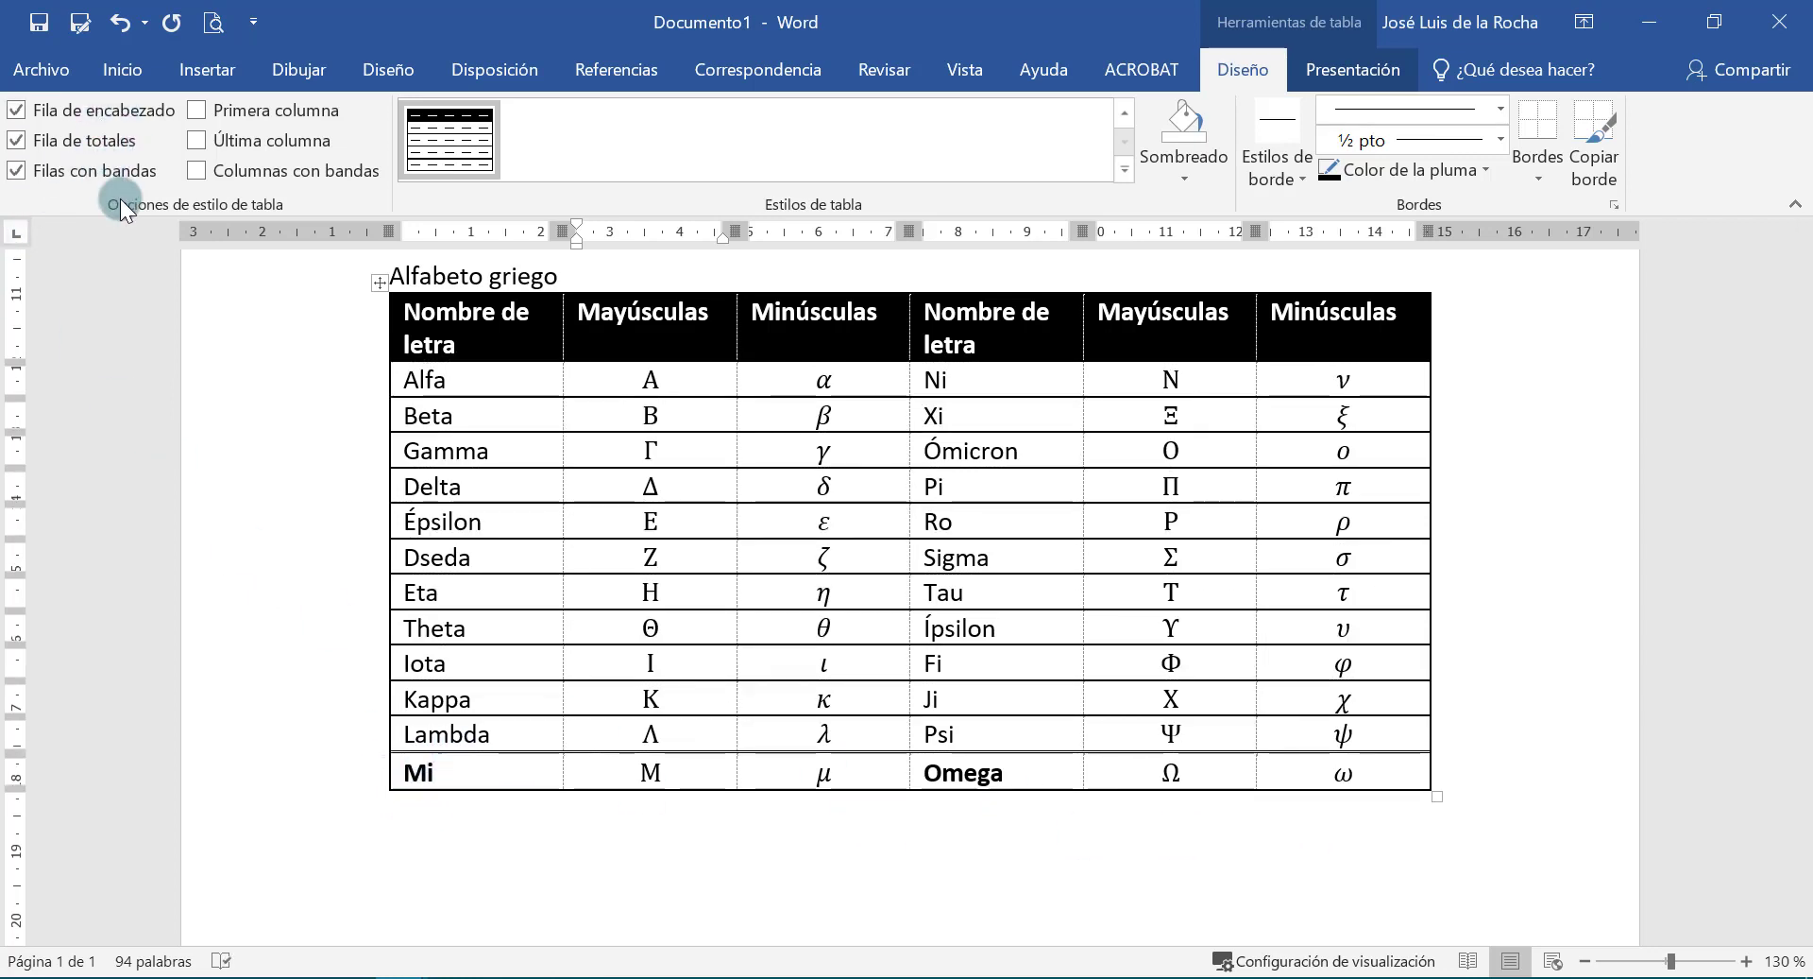
click(268, 174)
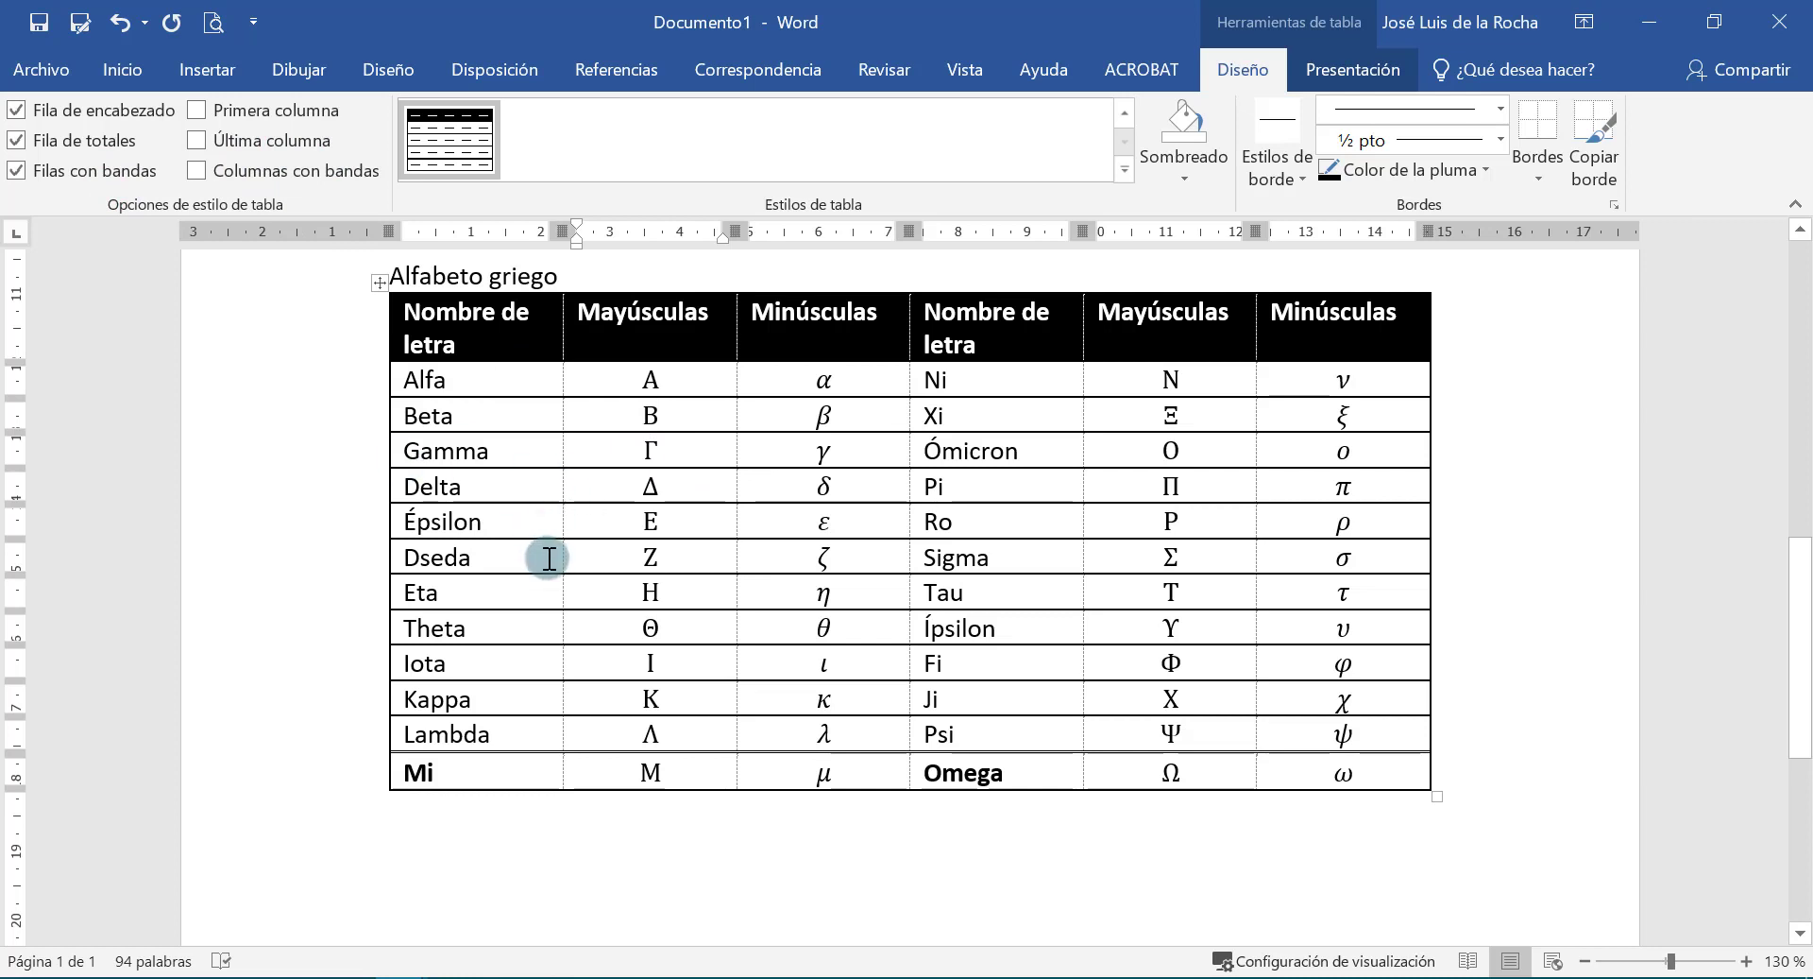
click(47, 172)
click(238, 111)
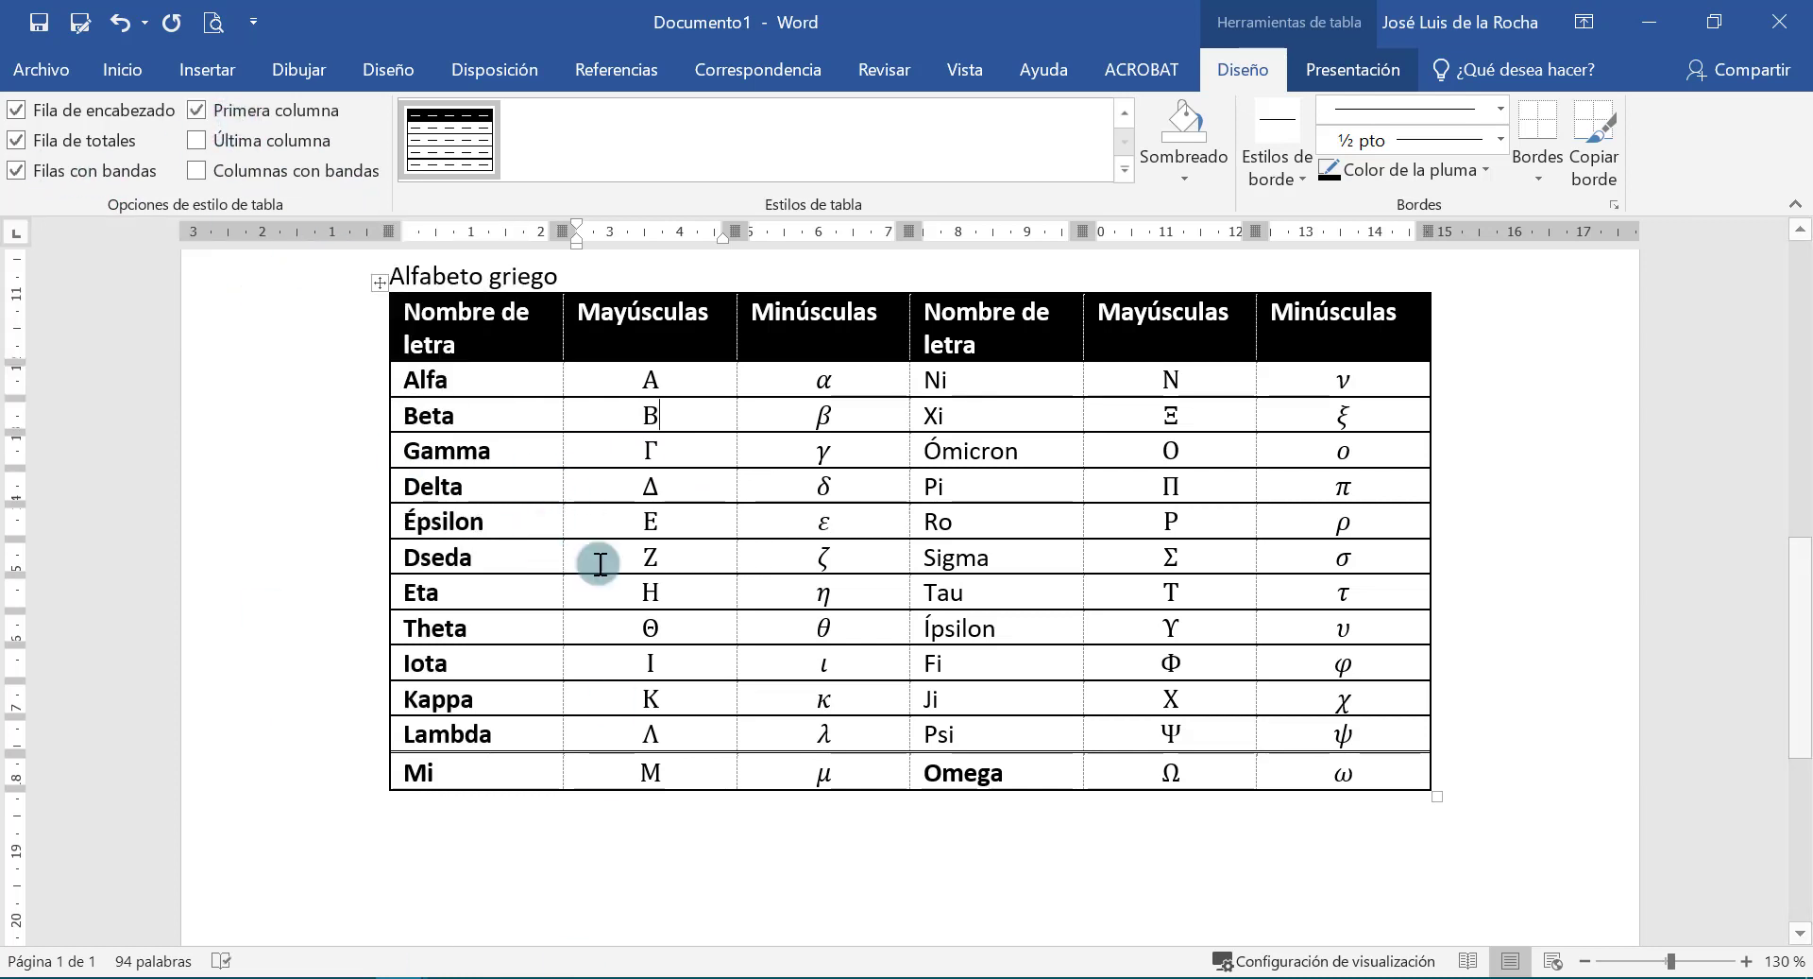
click(260, 123)
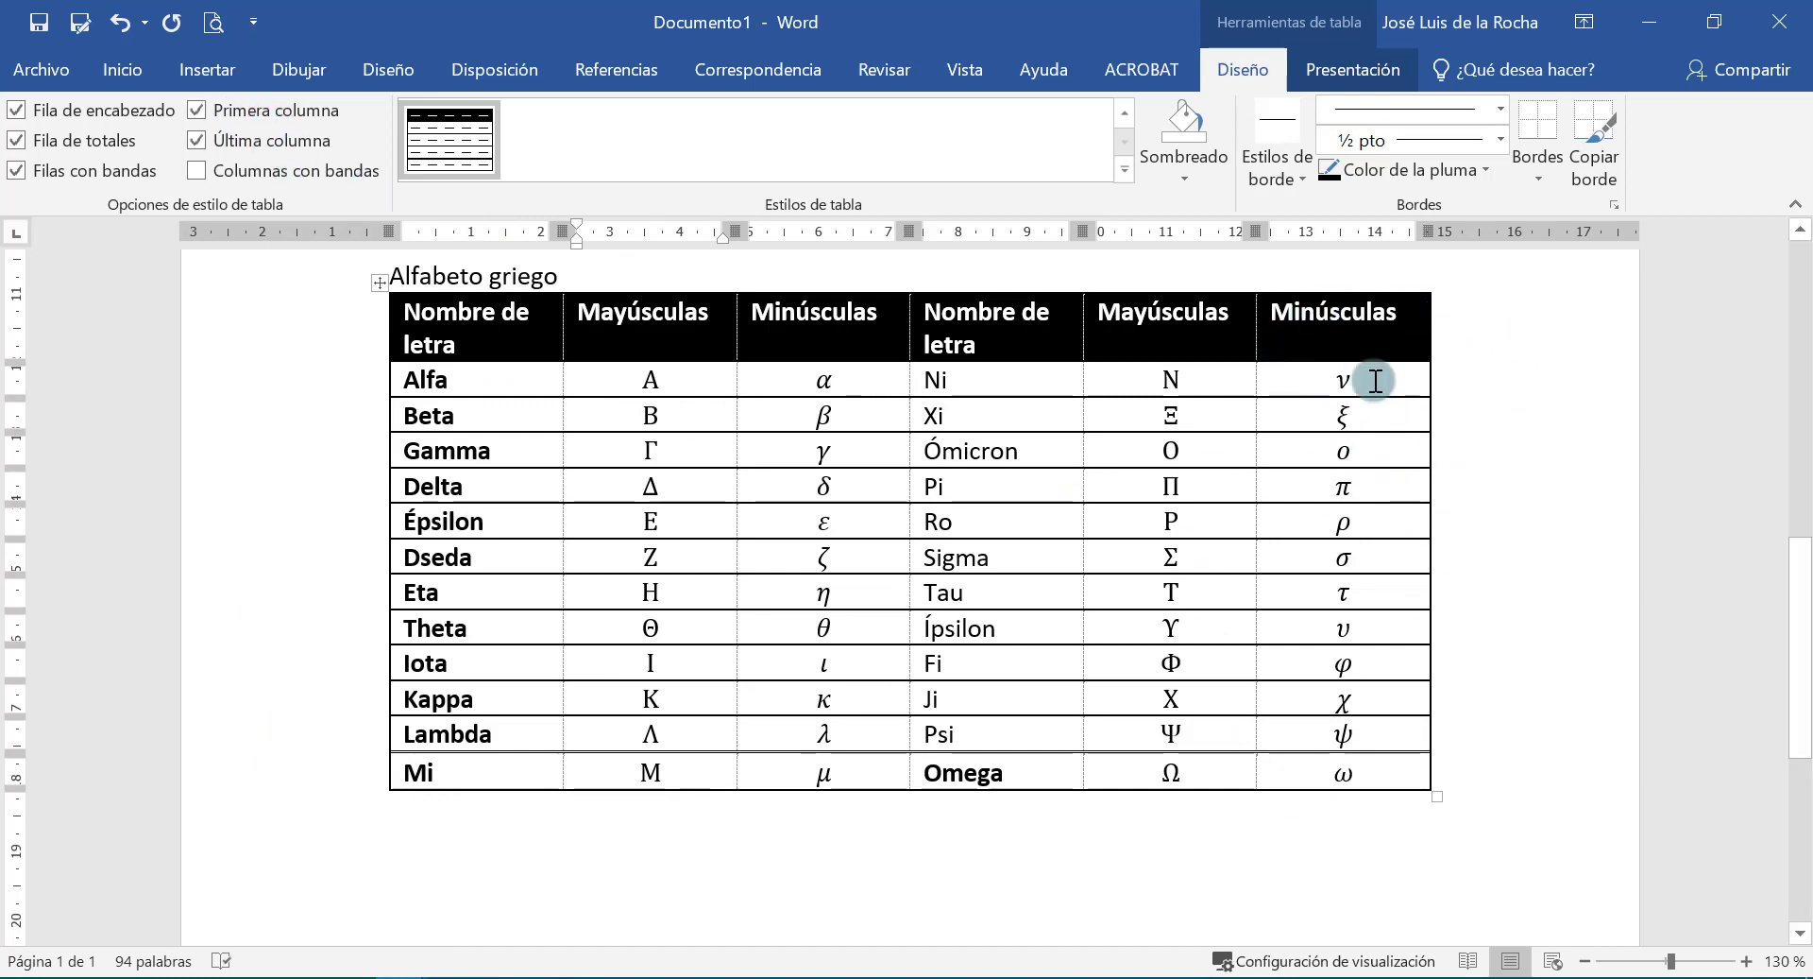
click(280, 188)
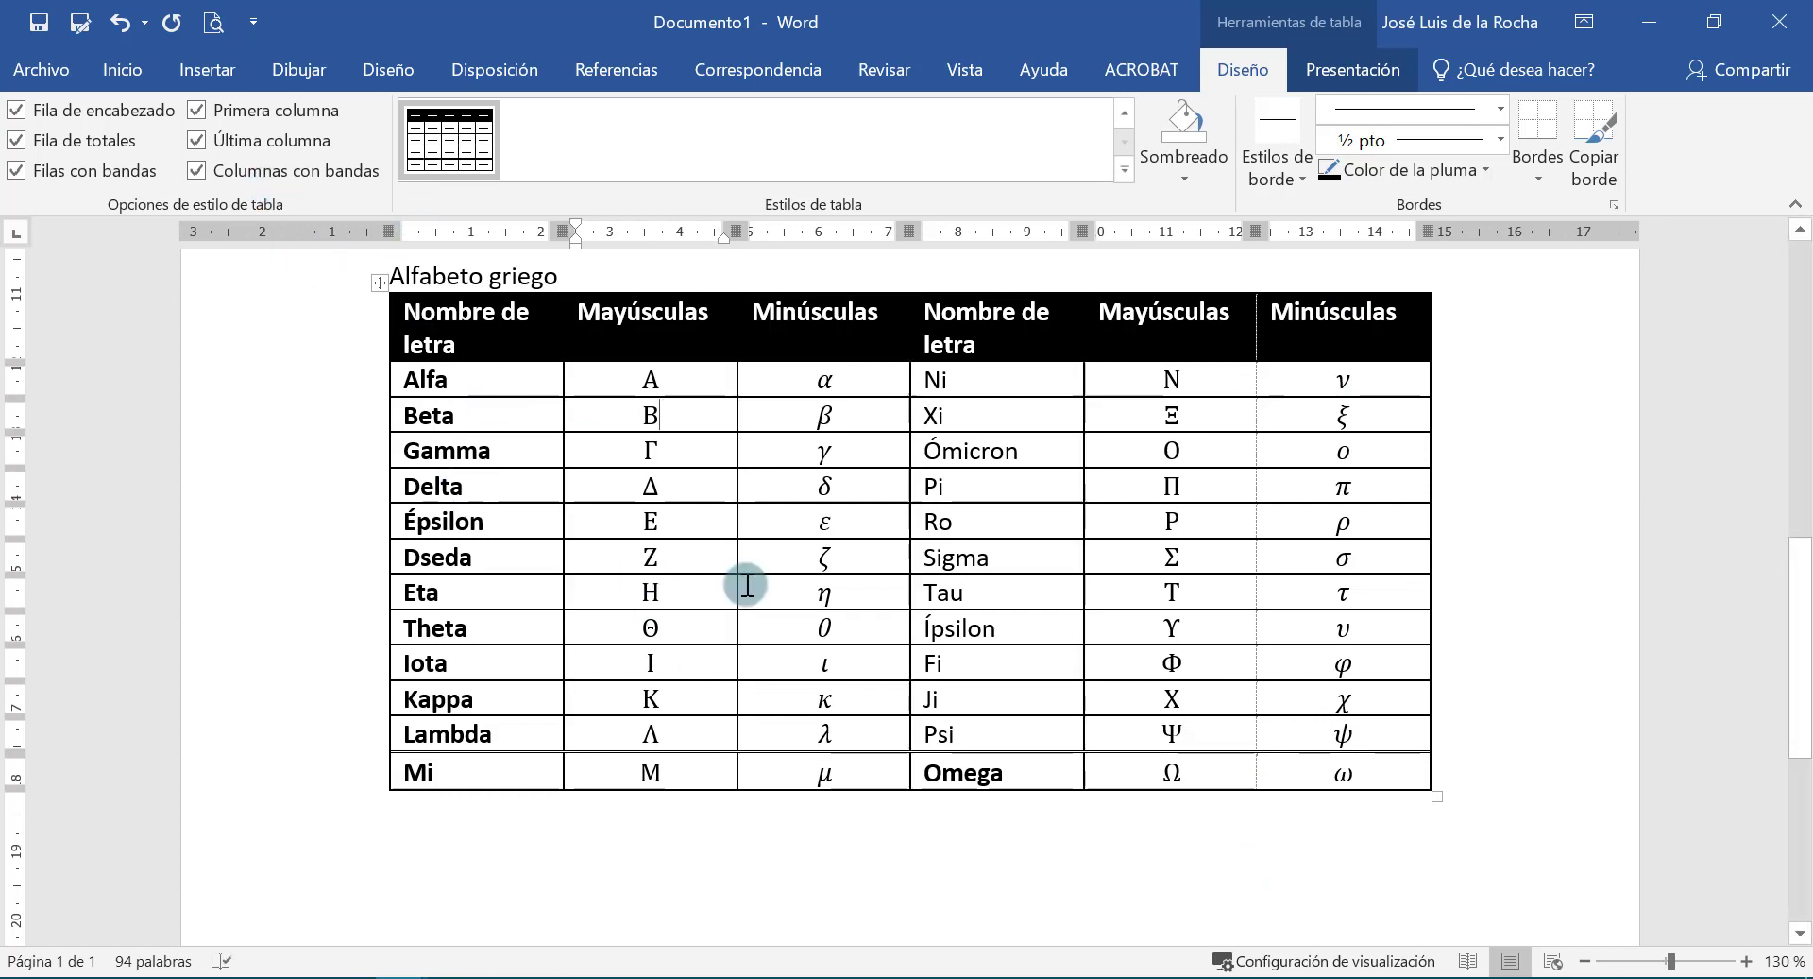